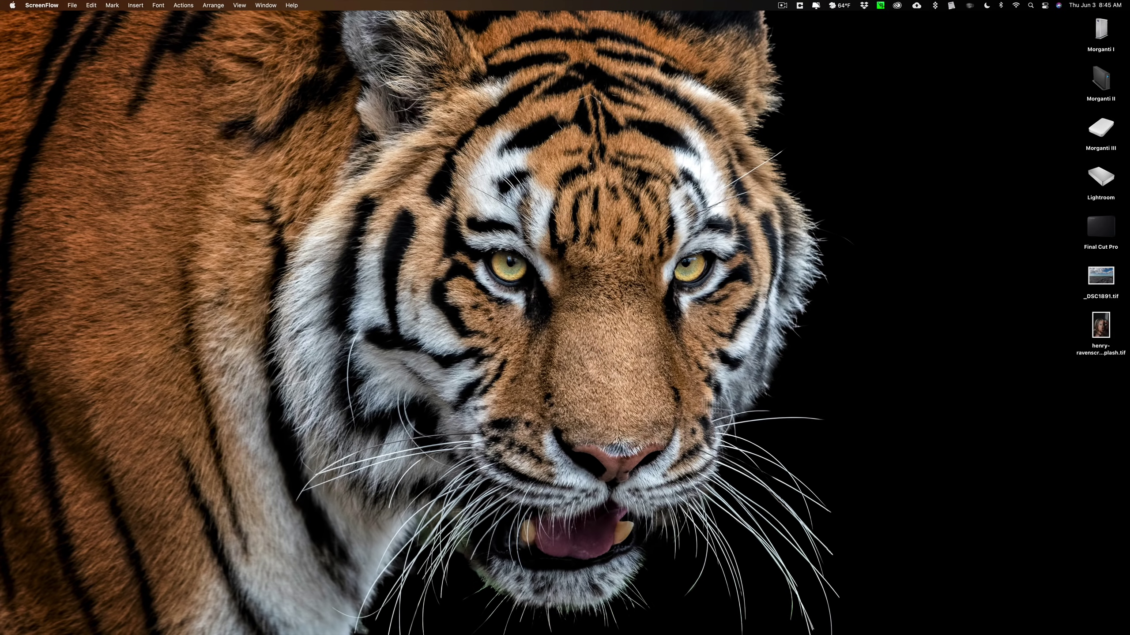
Drag _DSC1891.tif onto Viveza 3 to open the lakeshore photo with the Presets panel.
{"action": "left_click_drag", "start_coordinate": [1100, 276], "coordinate": [865, 612]}
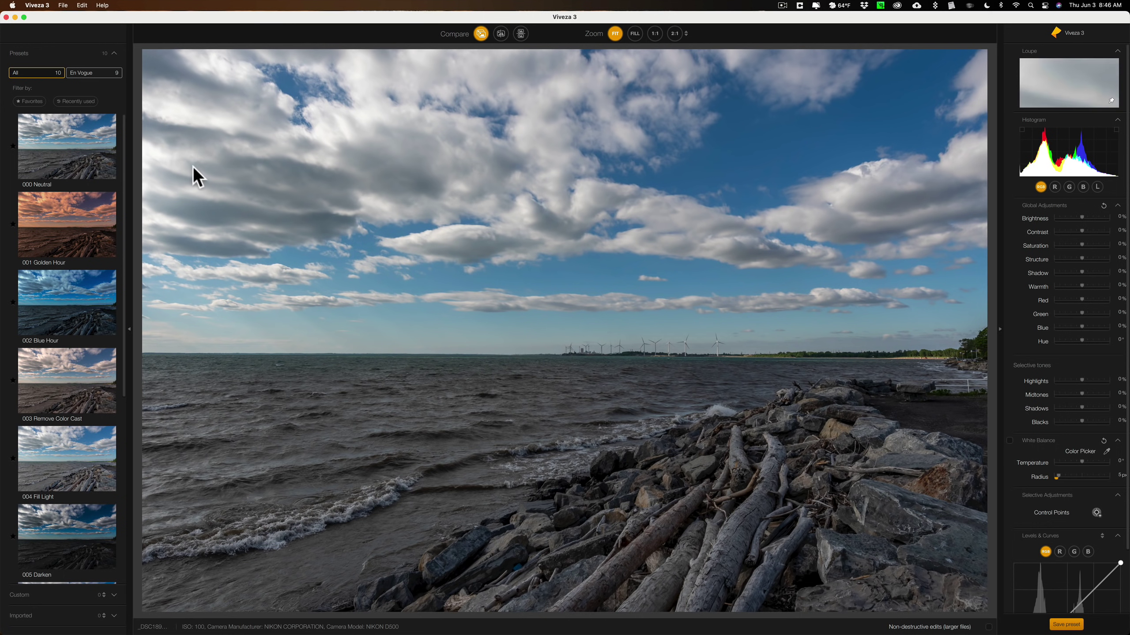
Show all presets and preview 000 Neutral, 001 Golden Hour and 002 Blue Hour.
{"action": "left_click", "coordinate": [24, 72]}
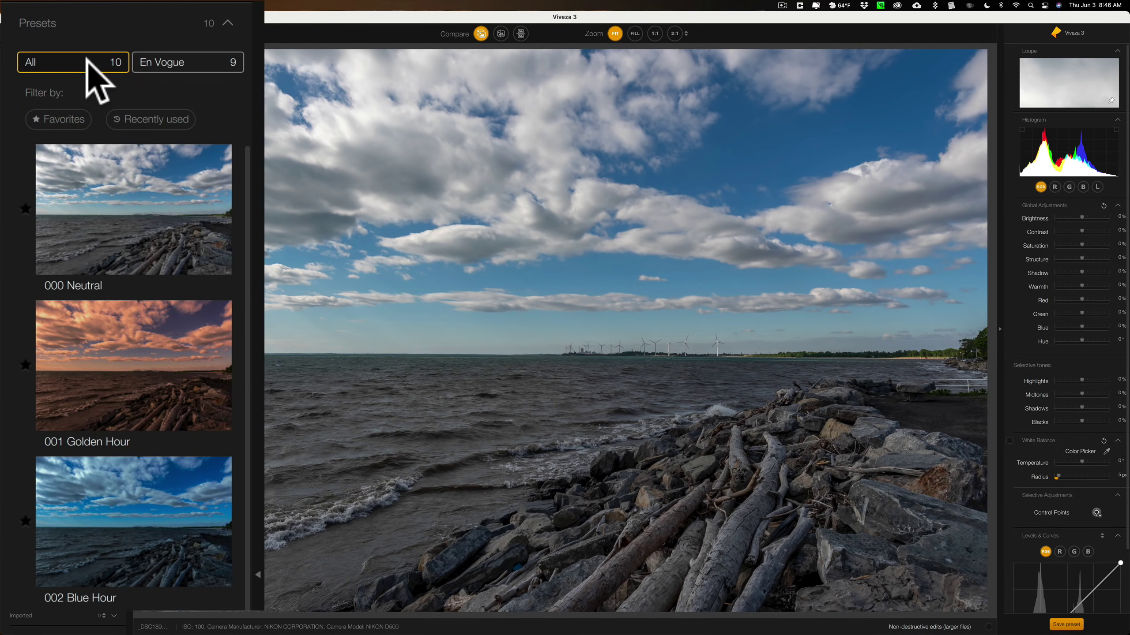
{"action": "left_click", "coordinate": [175, 228]}
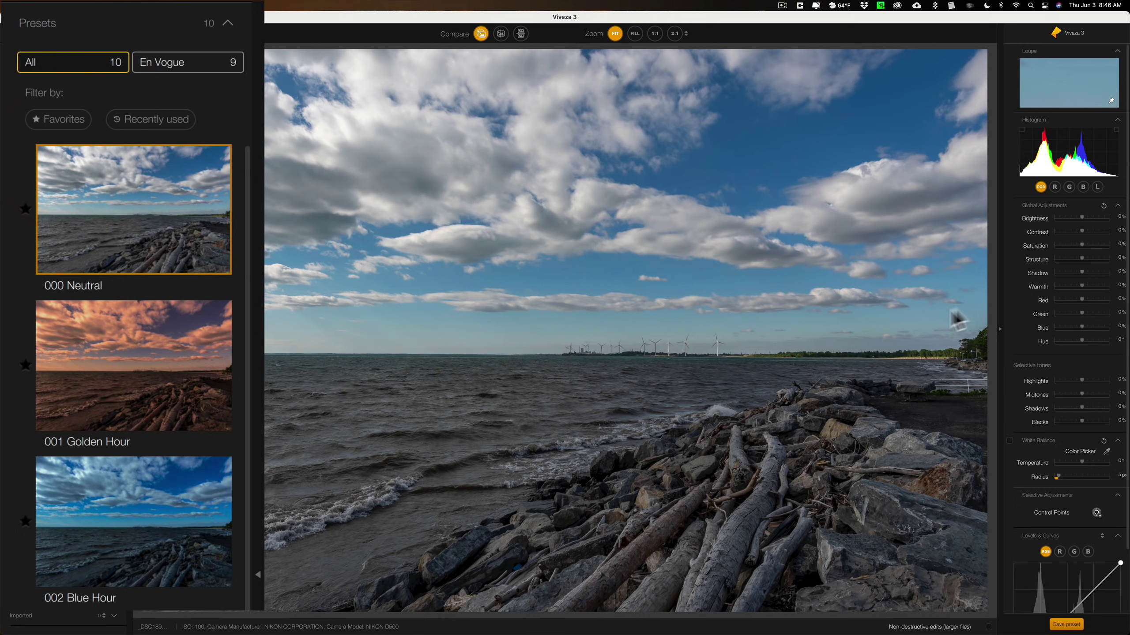
{"action": "scroll", "coordinate": [1054, 307], "scroll_direction": "down", "scroll_amount": 2}
{"action": "scroll", "coordinate": [1054, 307], "scroll_direction": "up", "scroll_amount": 3}
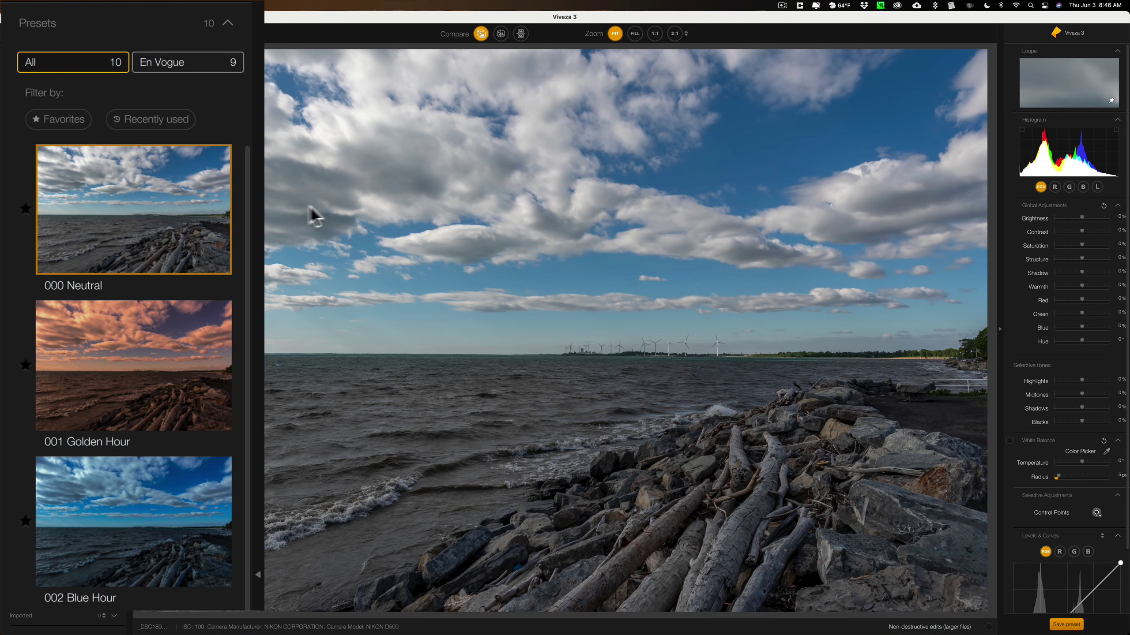
{"action": "left_click", "coordinate": [149, 362]}
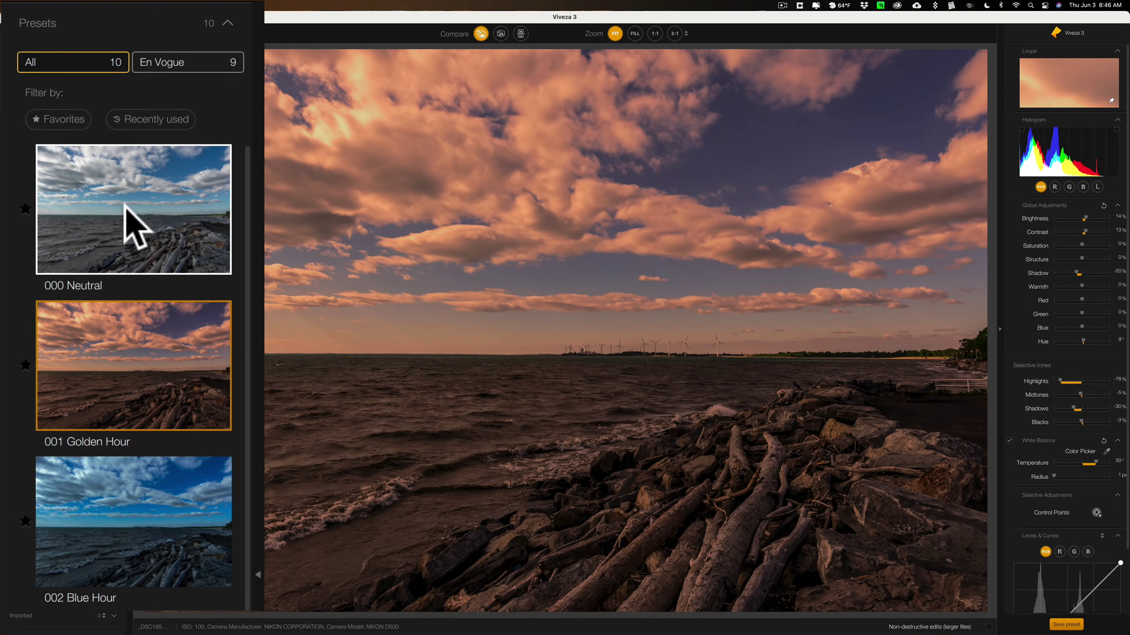
{"action": "left_click", "coordinate": [134, 227]}
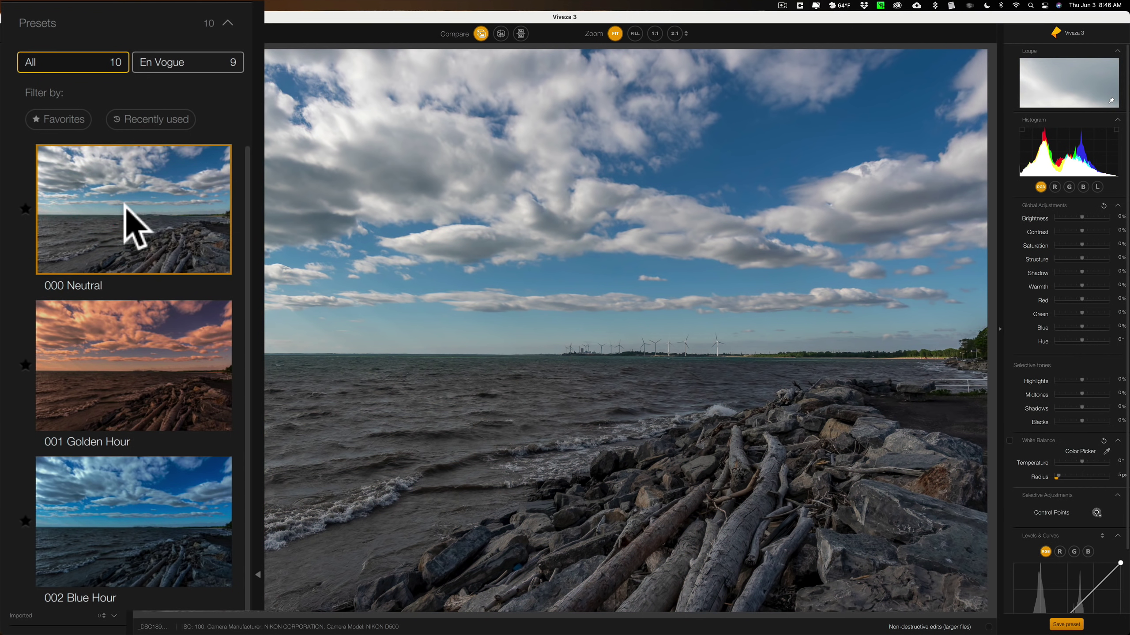
{"action": "left_click", "coordinate": [158, 332]}
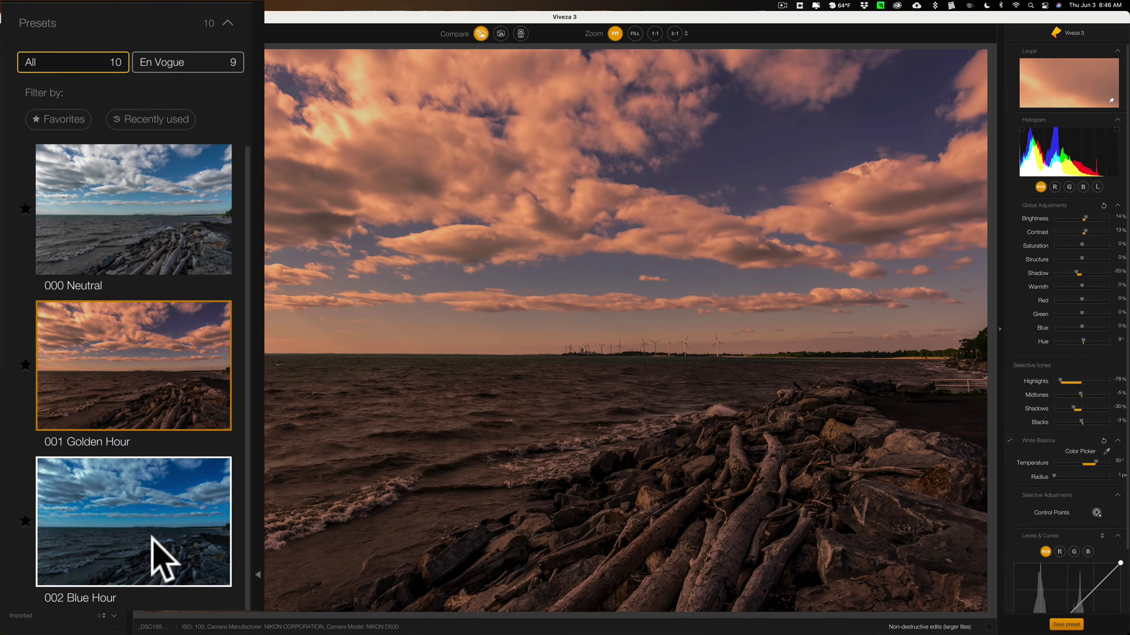
{"action": "left_click", "coordinate": [151, 537]}
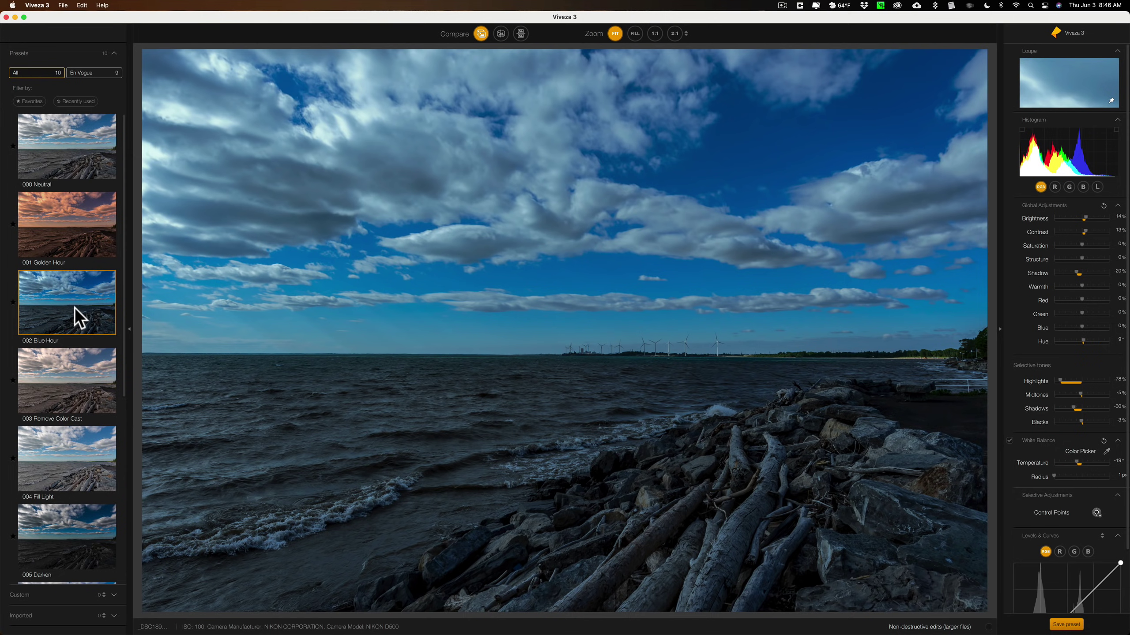
Preview Remove Color Cast, Fill Light, Darken and Tonal Adjustment, ending on 007 Sharpen Eyes.
{"action": "left_click", "coordinate": [77, 379]}
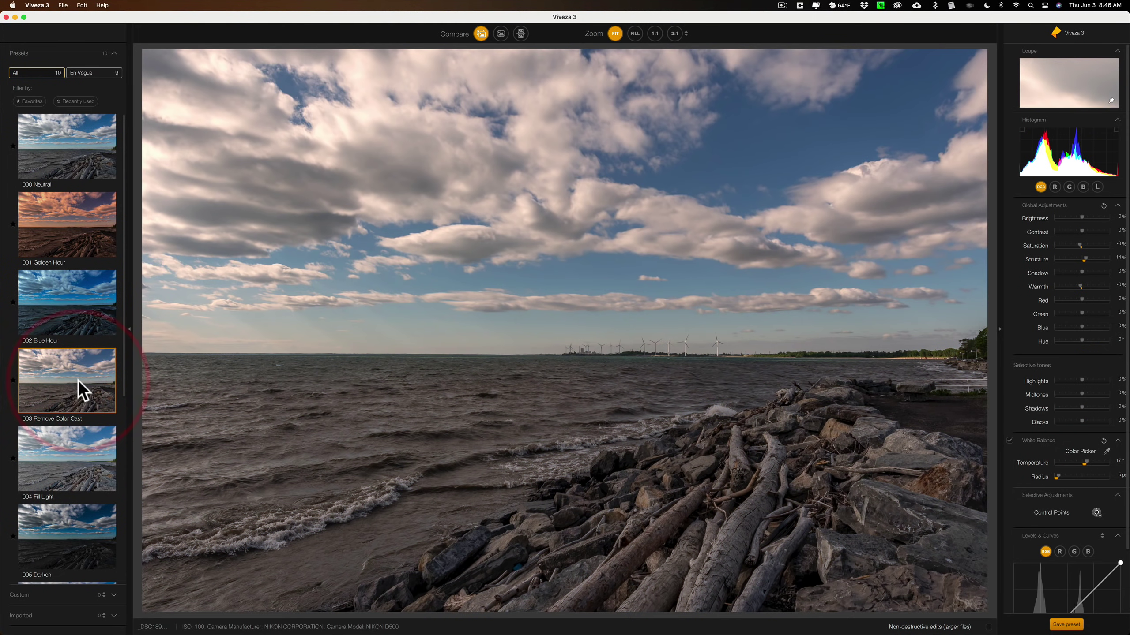
{"action": "scroll", "coordinate": [77, 379], "scroll_direction": "down", "scroll_amount": 5}
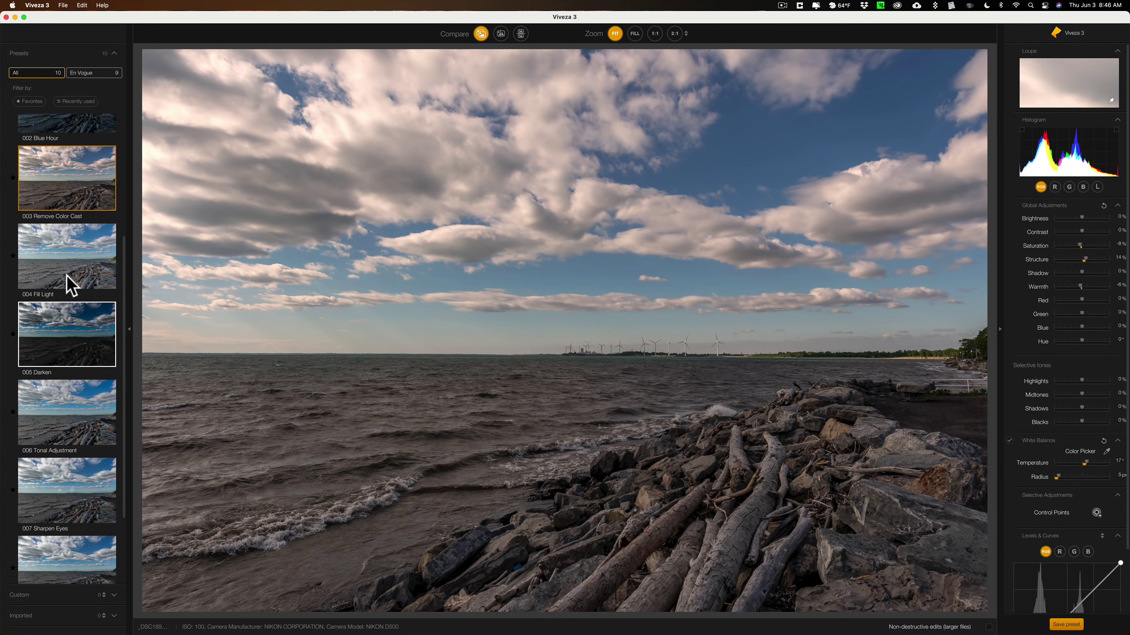
{"action": "left_click", "coordinate": [67, 276]}
{"action": "left_click", "coordinate": [75, 273]}
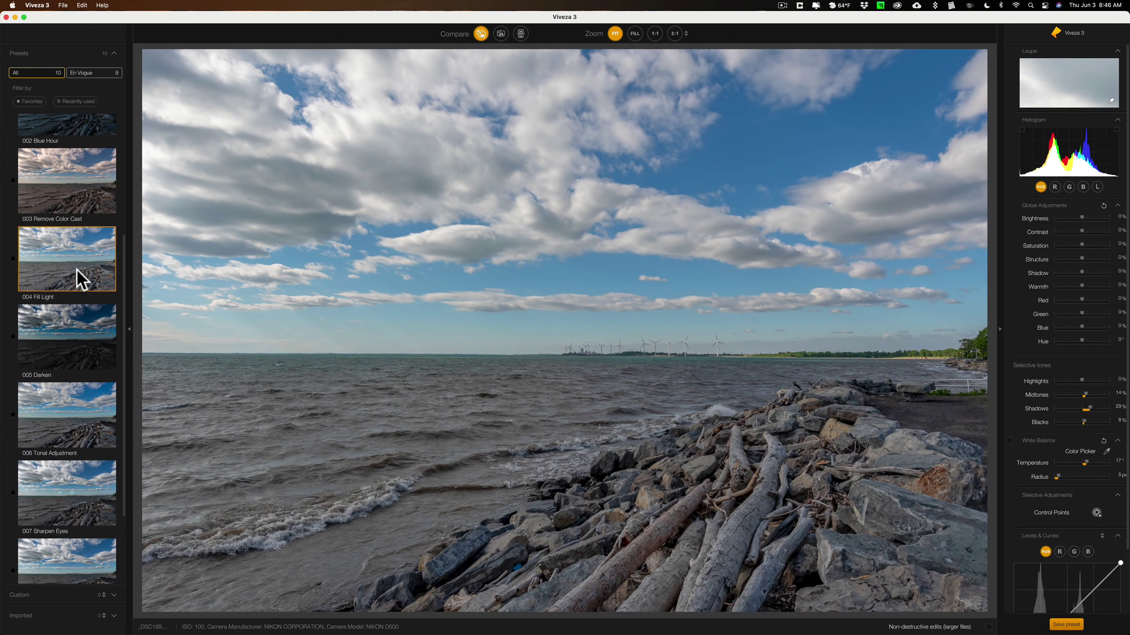
{"action": "scroll", "coordinate": [76, 270], "scroll_direction": "down", "scroll_amount": 2}
{"action": "left_click", "coordinate": [76, 255]}
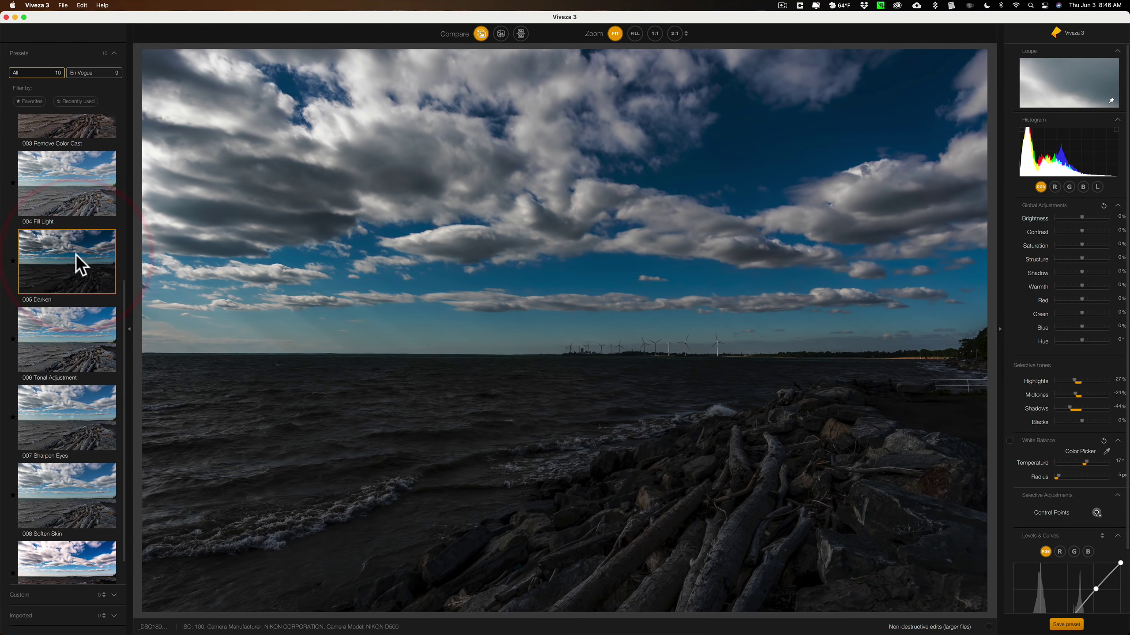
{"action": "left_click", "coordinate": [73, 352]}
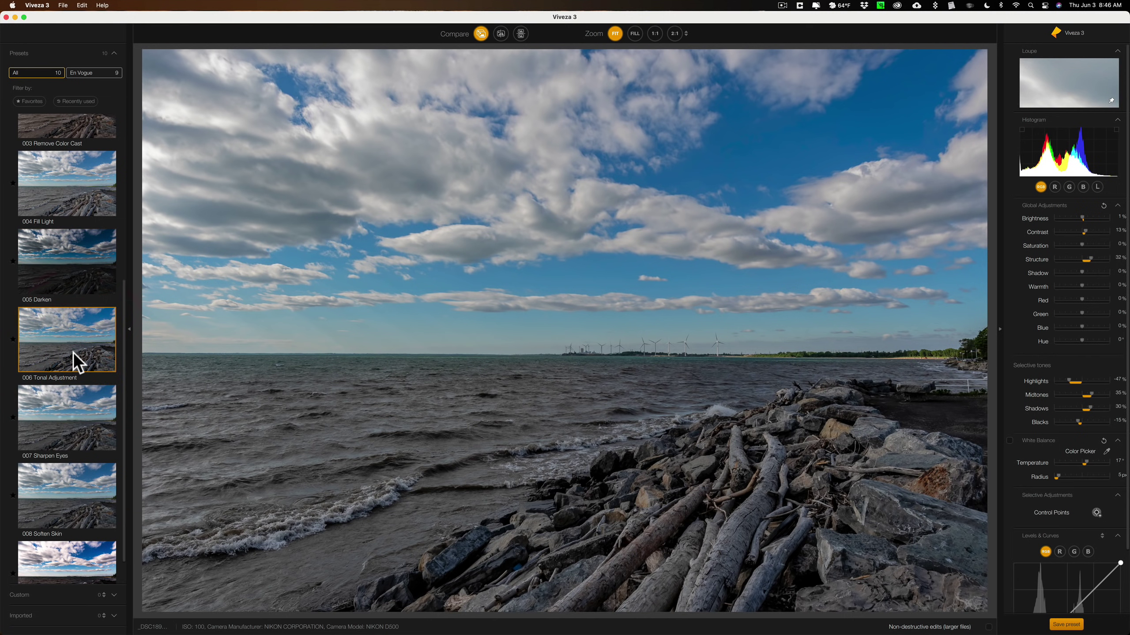
{"action": "scroll", "coordinate": [73, 352], "scroll_direction": "down", "scroll_amount": 1}
{"action": "left_click", "coordinate": [69, 376]}
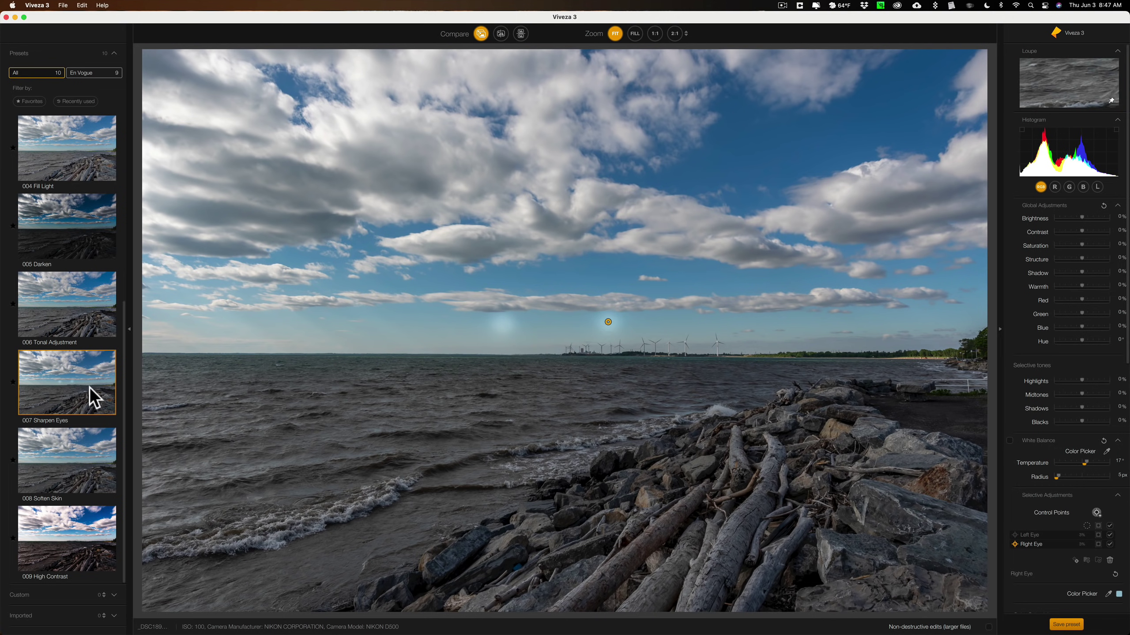
Preview 008 Soften Skin, then apply 009 High Contrast (Contrast 72%, Structure 31%, Saturation -19%).
{"action": "left_click", "coordinate": [84, 451]}
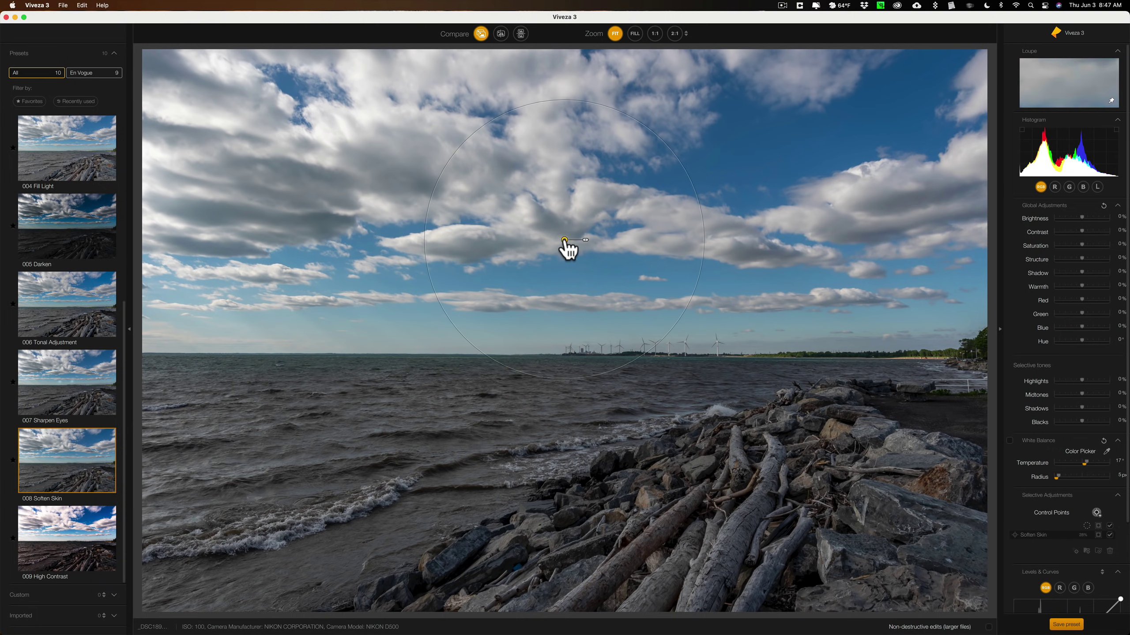
{"action": "left_click", "coordinate": [70, 537]}
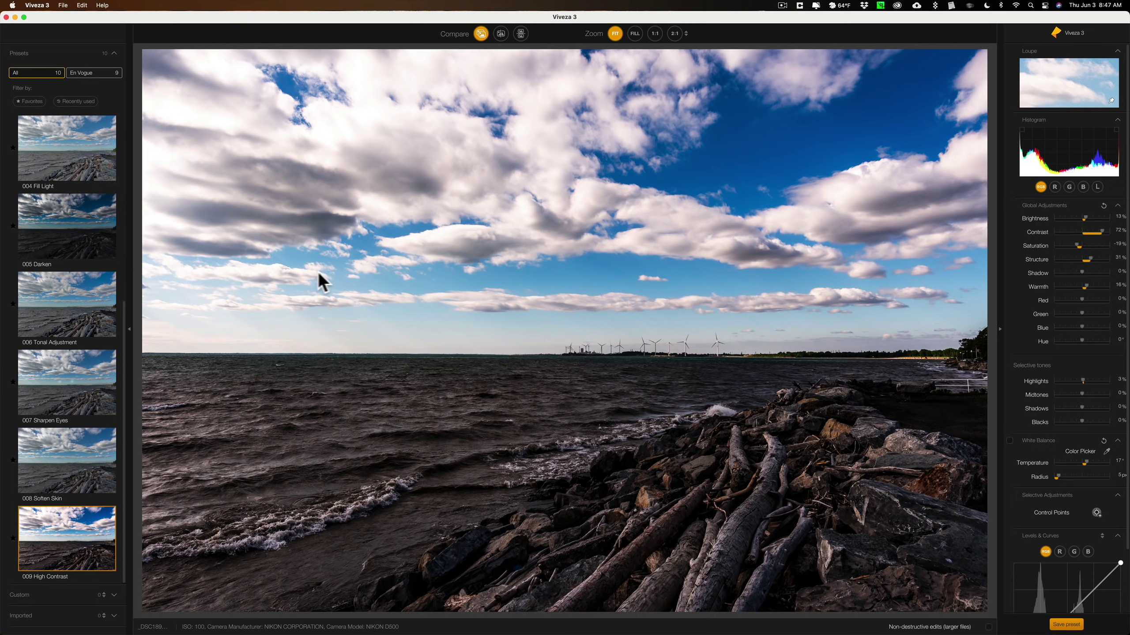
Reapply 006 Tonal Adjustment, then set Saturation 27%, Blacks -20% and Midtones 56%.
{"action": "left_click", "coordinate": [70, 309]}
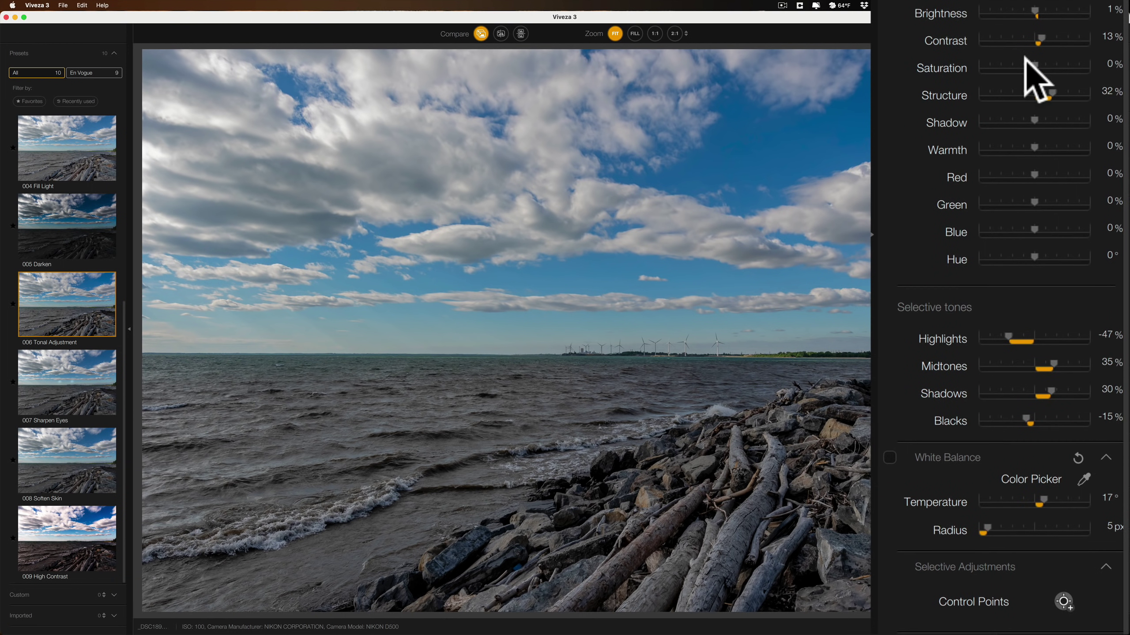
{"action": "left_click_drag", "start_coordinate": [1036, 63], "coordinate": [1051, 65]}
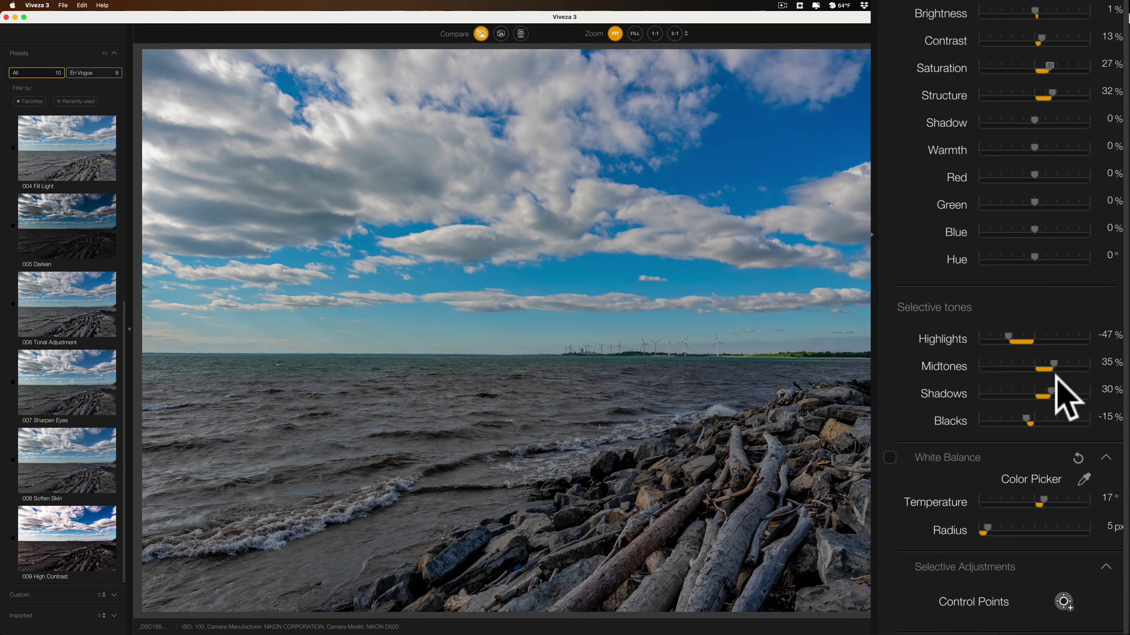
{"action": "left_click", "coordinate": [1020, 418]}
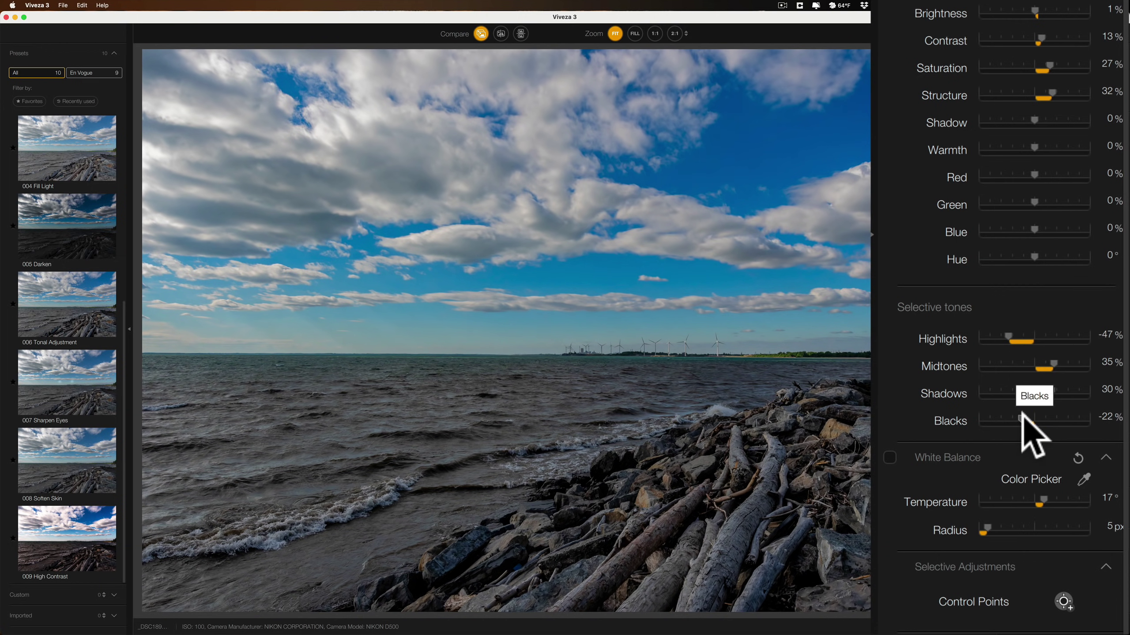
{"action": "left_click_drag", "start_coordinate": [1019, 416], "coordinate": [1024, 417]}
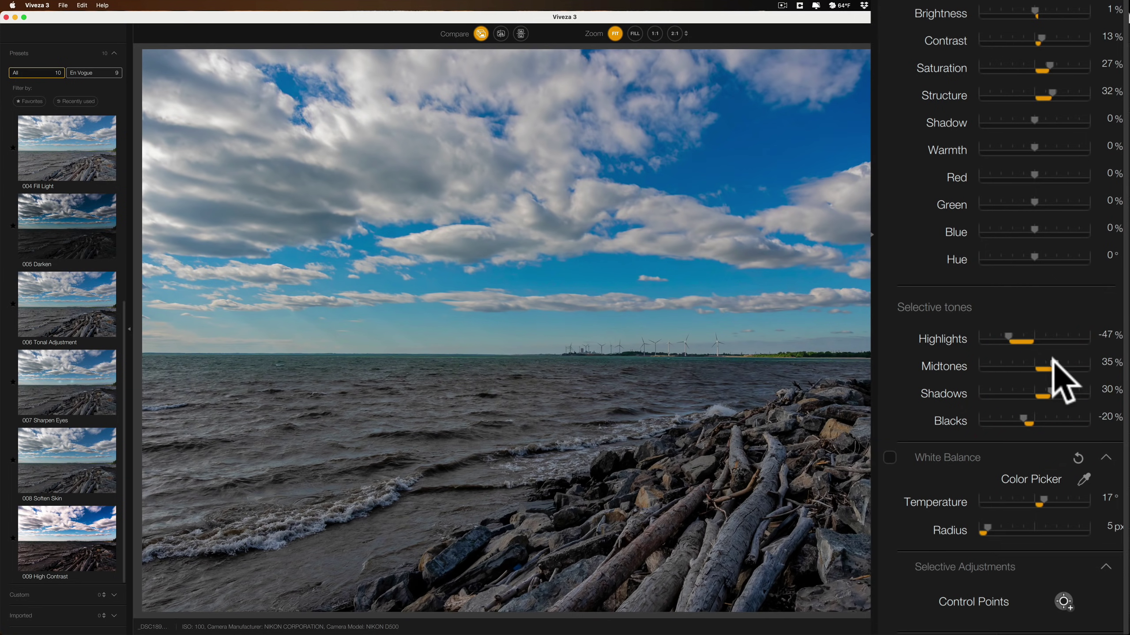
{"action": "left_click_drag", "start_coordinate": [1054, 362], "coordinate": [1061, 362]}
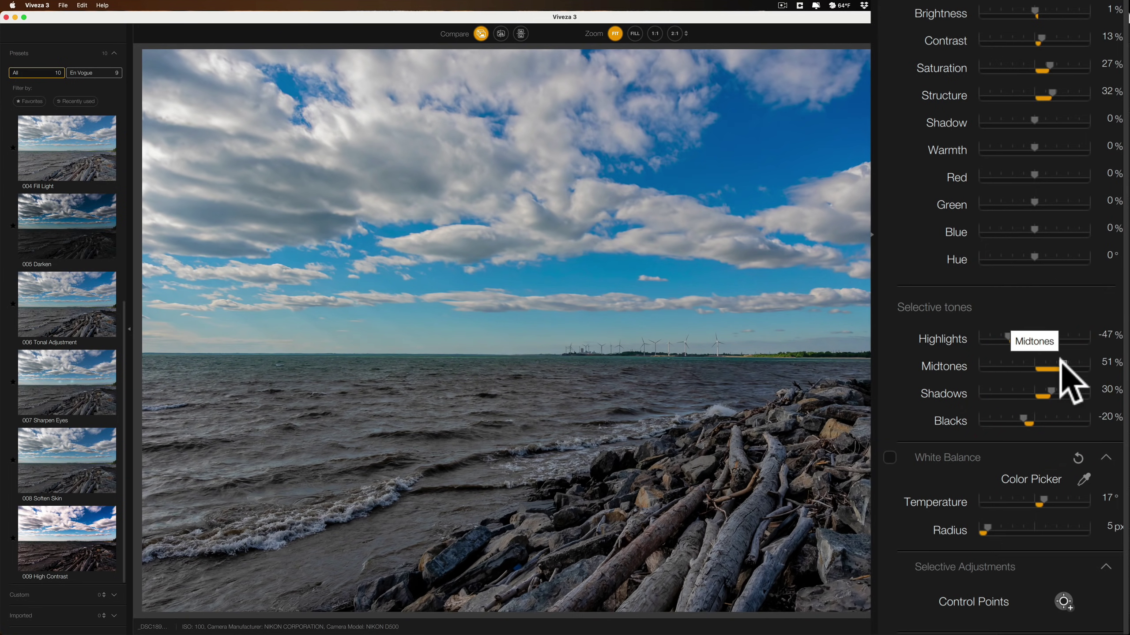
{"action": "left_click_drag", "start_coordinate": [1061, 360], "coordinate": [1063, 360]}
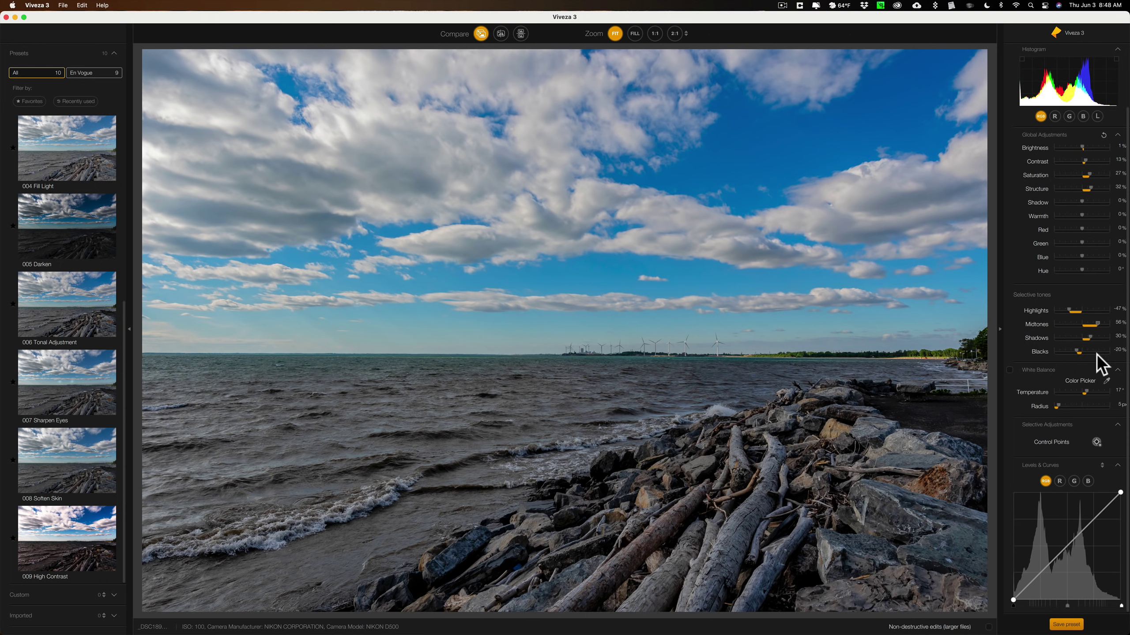
Place Control Point 1 in the sky above the horizon and widen its radius across the sky.
{"action": "left_click", "coordinate": [1096, 440]}
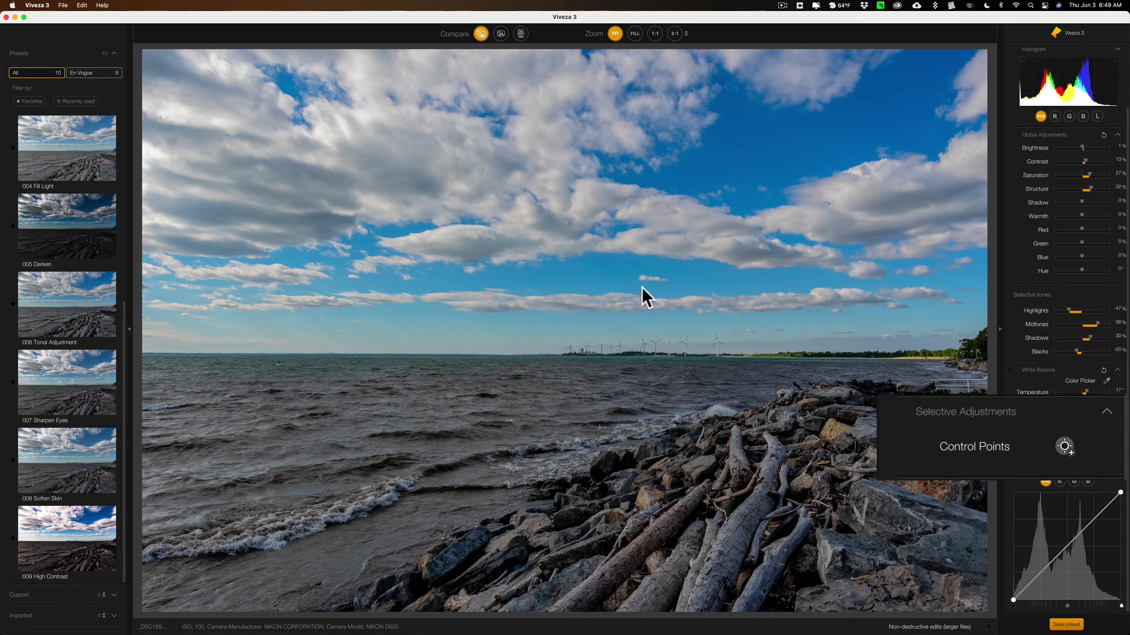
{"action": "left_click", "coordinate": [1064, 446]}
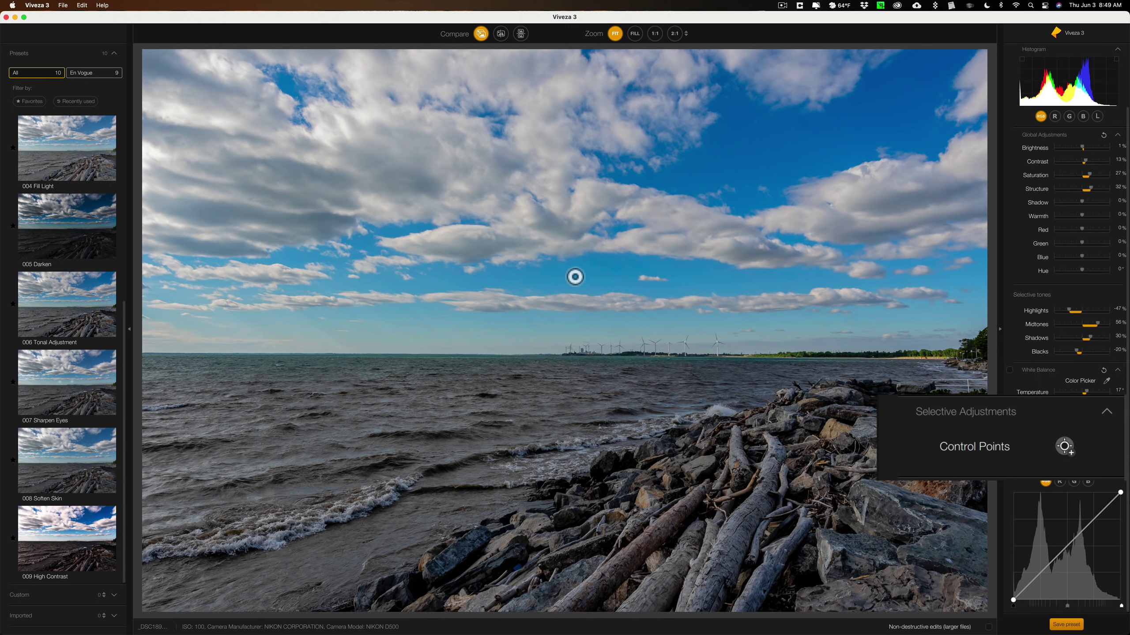
{"action": "left_click", "coordinate": [573, 278]}
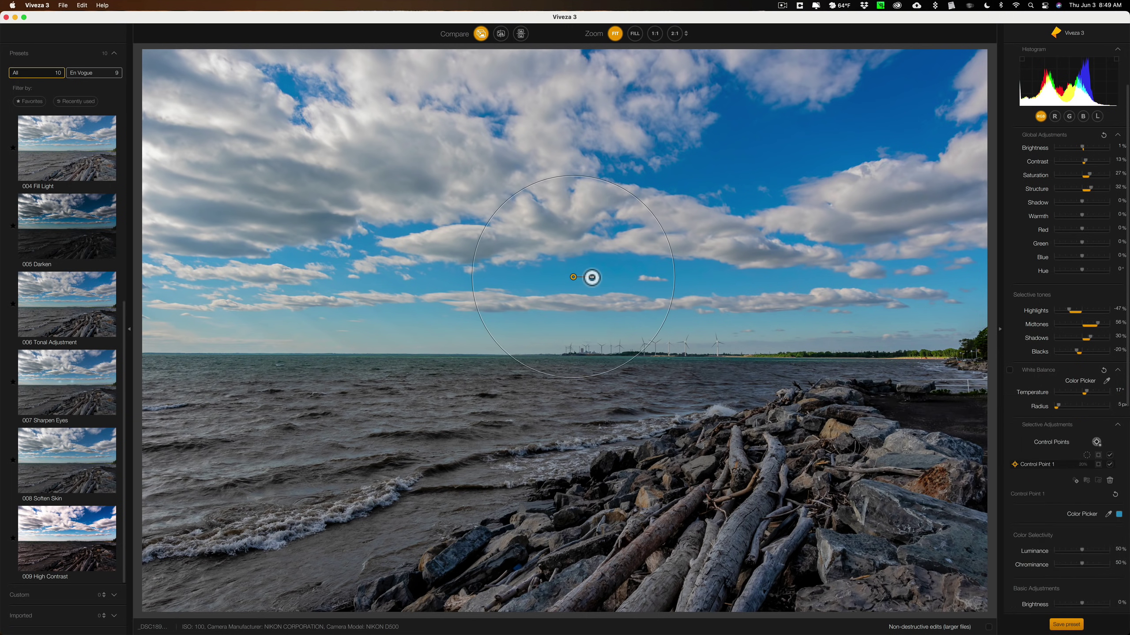
{"action": "left_click_drag", "start_coordinate": [590, 276], "coordinate": [618, 276]}
Lower Control Point 1's Midtones to deepen the blue of the sky.
{"action": "scroll", "coordinate": [1054, 312], "scroll_direction": "down", "scroll_amount": 5}
{"action": "scroll", "coordinate": [1051, 314], "scroll_direction": "down", "scroll_amount": 3}
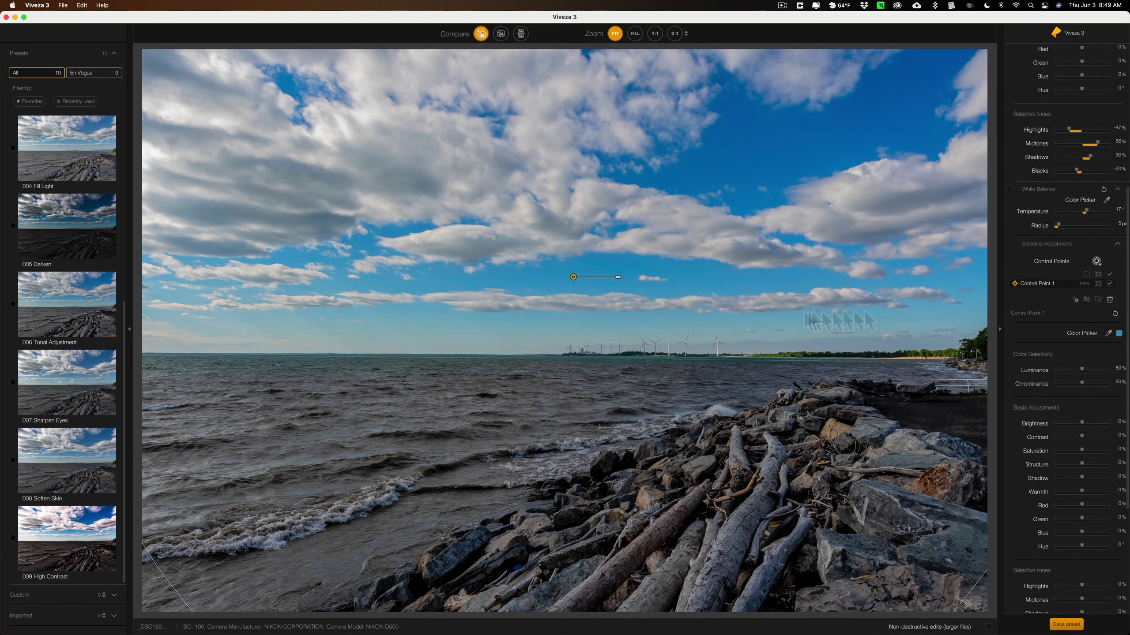
{"action": "scroll", "coordinate": [1030, 258], "scroll_direction": "up", "scroll_amount": 8}
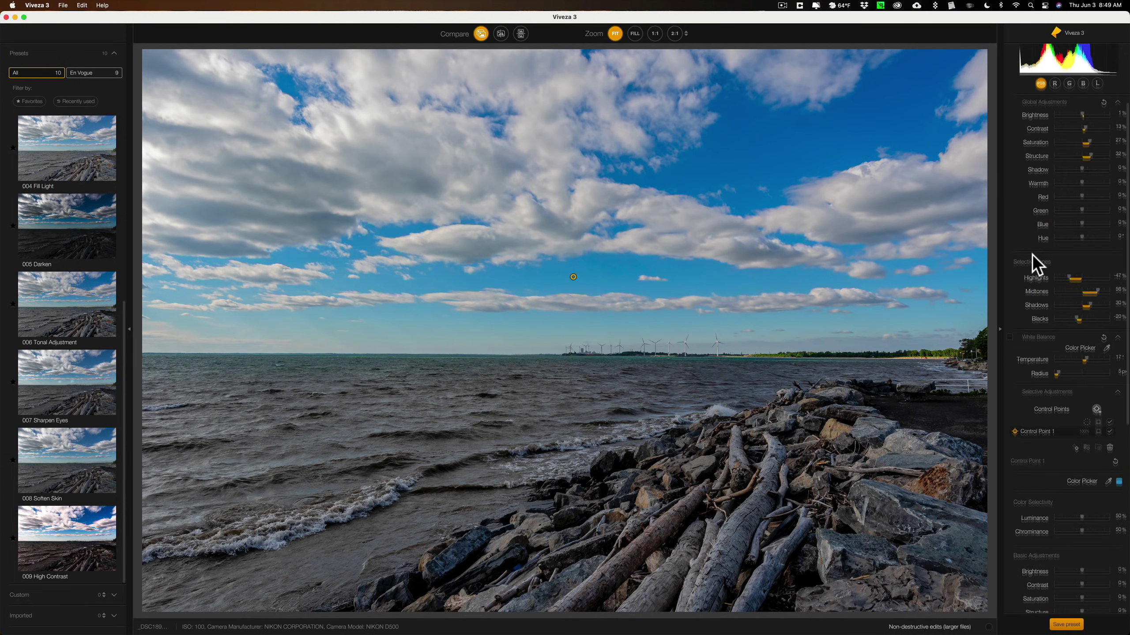
{"action": "scroll", "coordinate": [1030, 258], "scroll_direction": "down", "scroll_amount": 7}
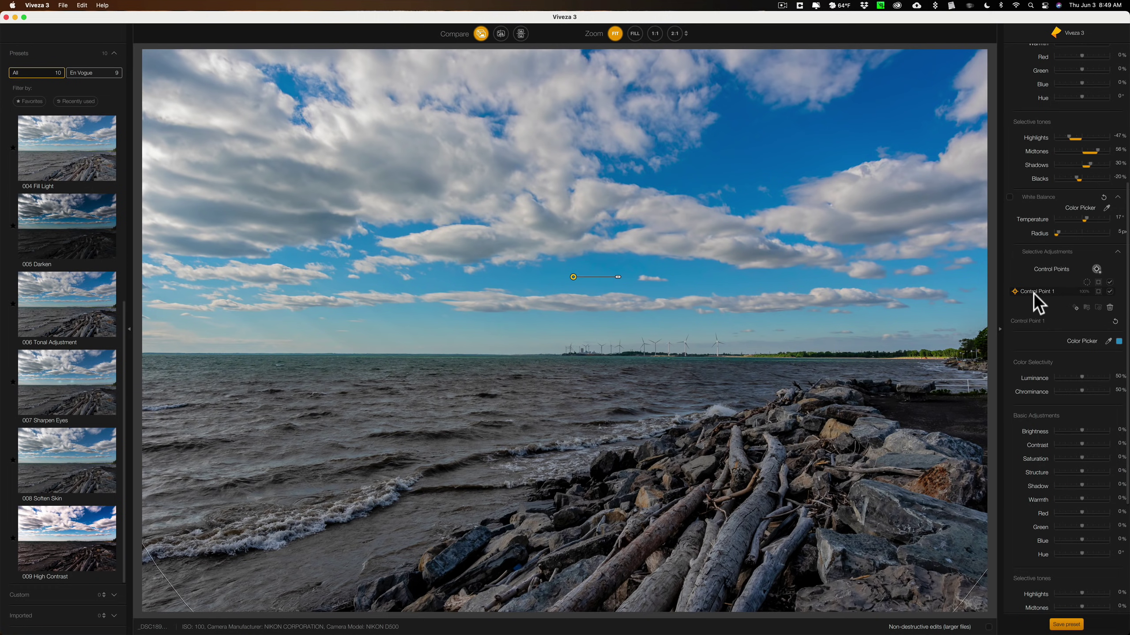
{"action": "scroll", "coordinate": [1043, 362], "scroll_direction": "down", "scroll_amount": 5}
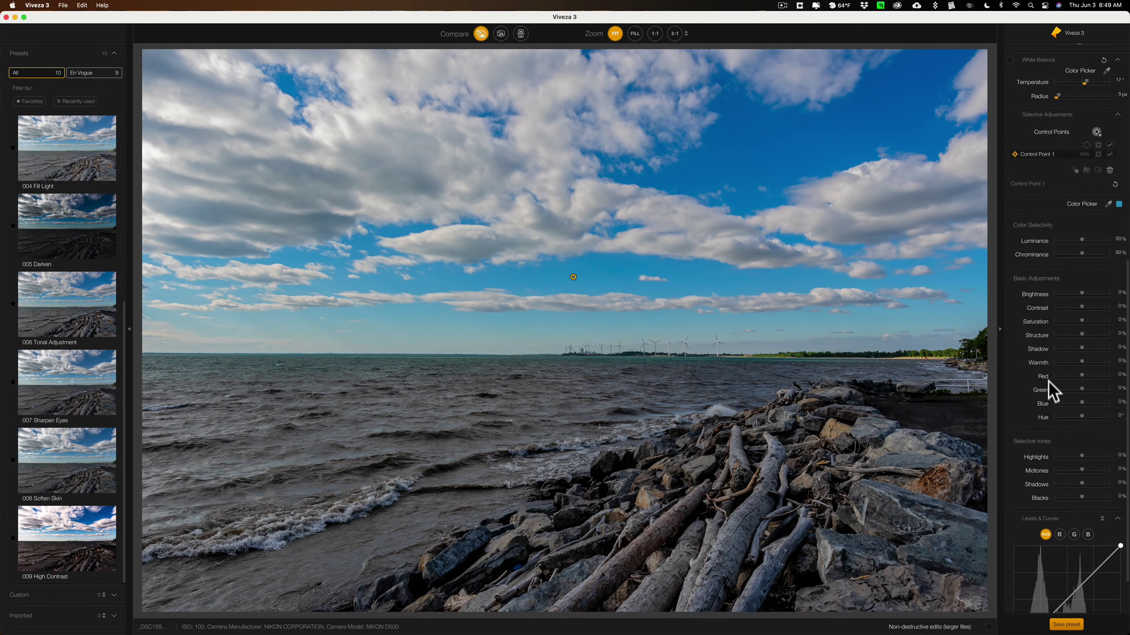
{"action": "scroll", "coordinate": [1051, 284], "scroll_direction": "up", "scroll_amount": 14}
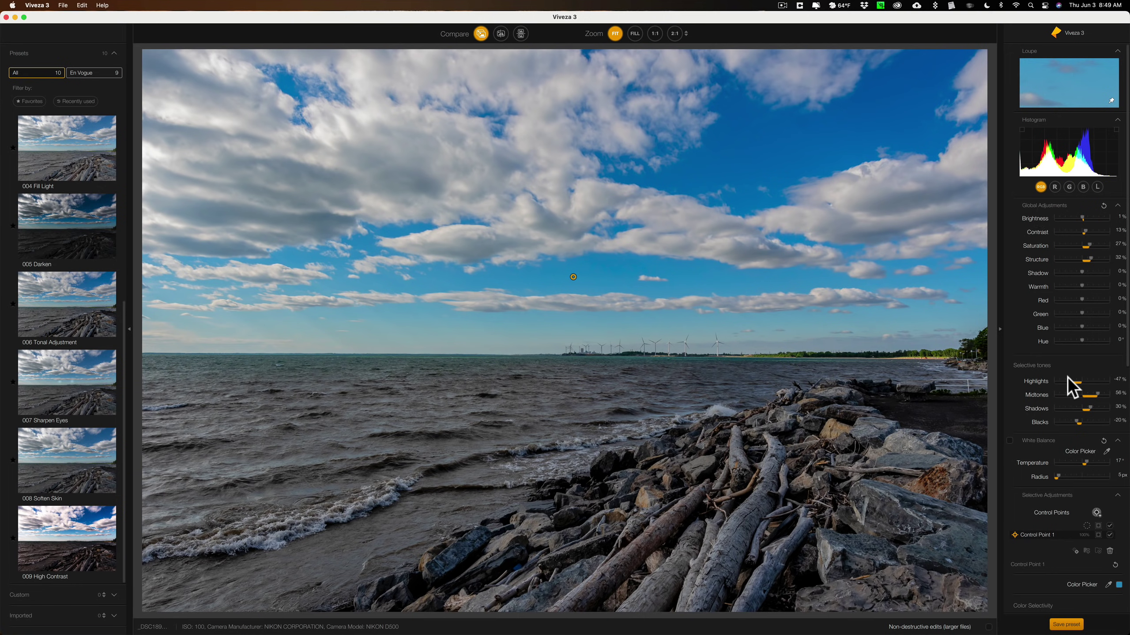
{"action": "scroll", "coordinate": [1068, 377], "scroll_direction": "down", "scroll_amount": 11}
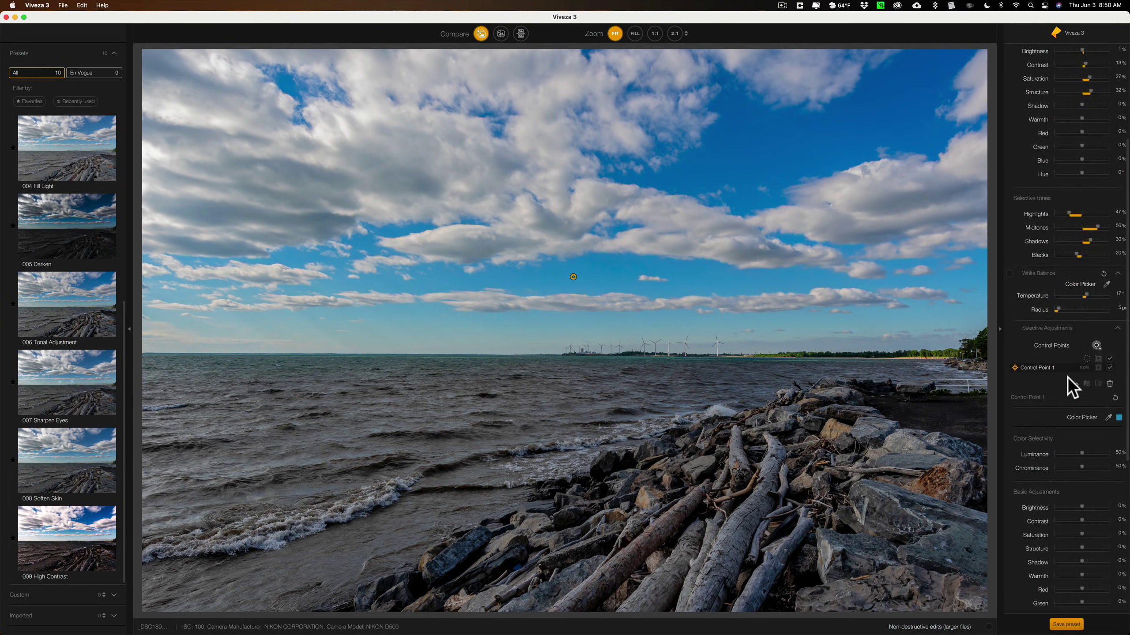
{"action": "scroll", "coordinate": [1077, 375], "scroll_direction": "down", "scroll_amount": 4}
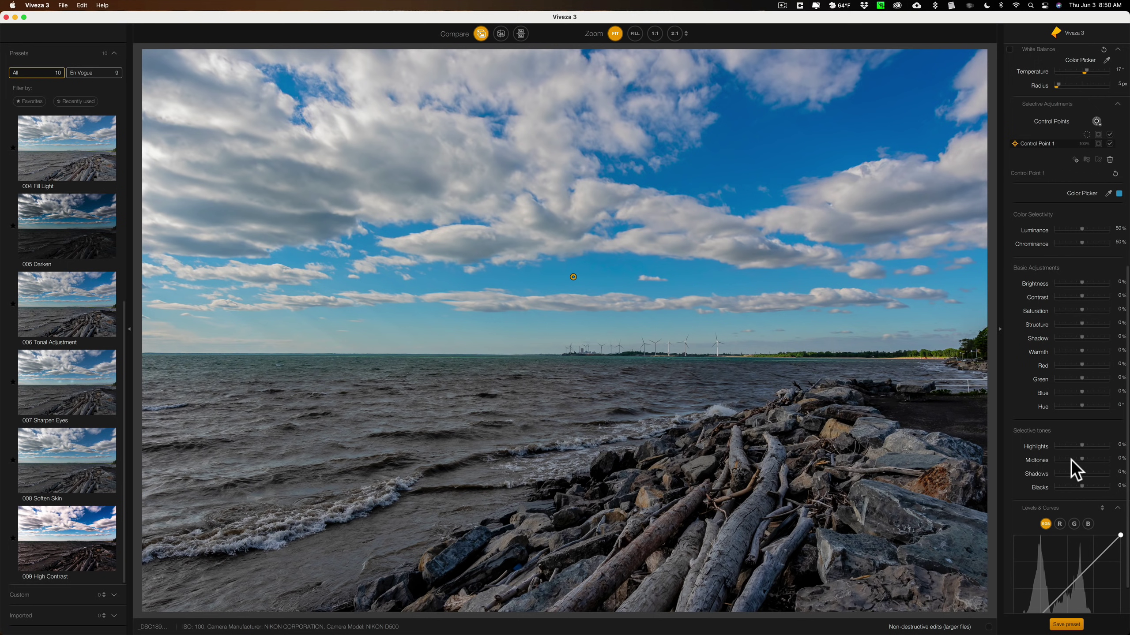
{"action": "left_click_drag", "start_coordinate": [1082, 458], "coordinate": [1061, 461]}
Start adding another control point from the Control Points button.
{"action": "mouse_move", "coordinate": [589, 280]}
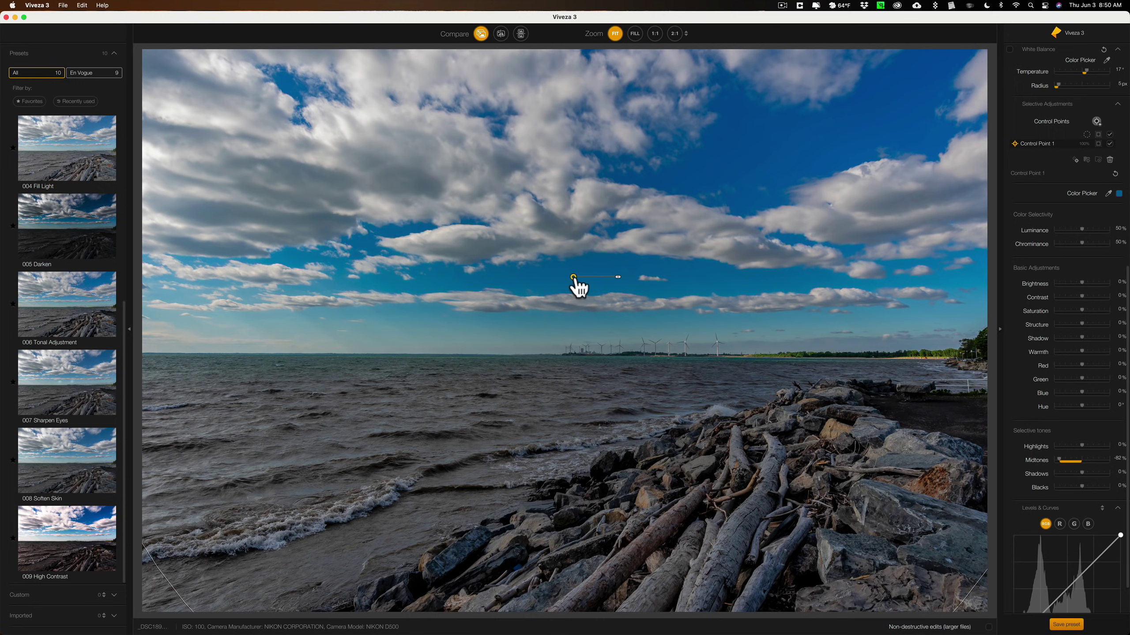
{"action": "scroll", "coordinate": [1020, 285], "scroll_direction": "up", "scroll_amount": 5}
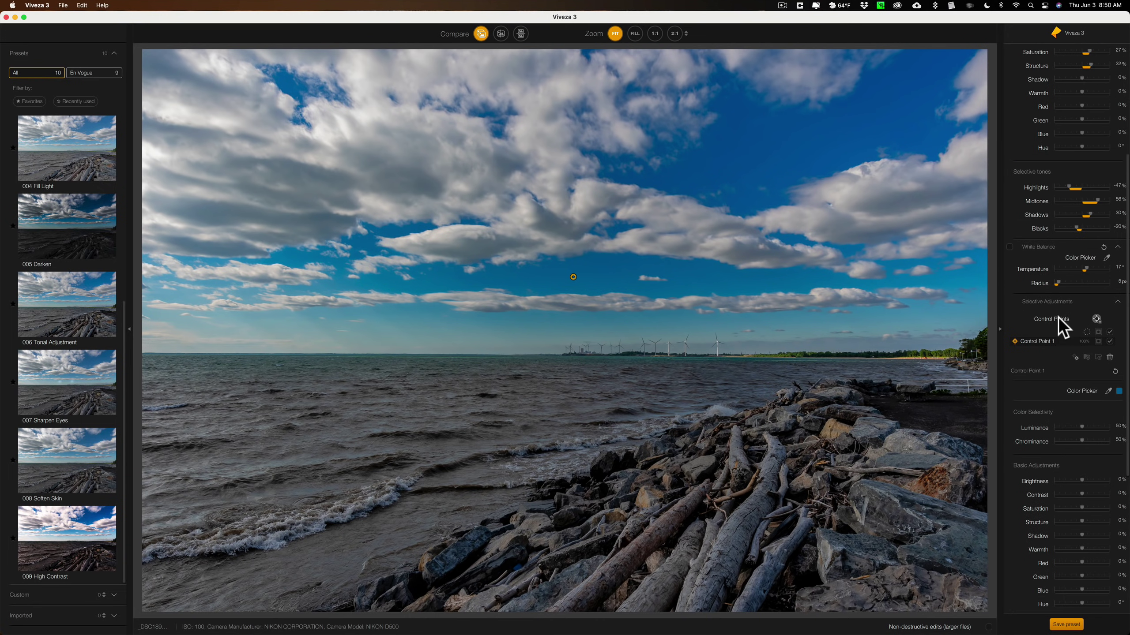
{"action": "left_click", "coordinate": [1096, 318]}
{"action": "scroll", "coordinate": [1096, 317], "scroll_direction": "up", "scroll_amount": 2}
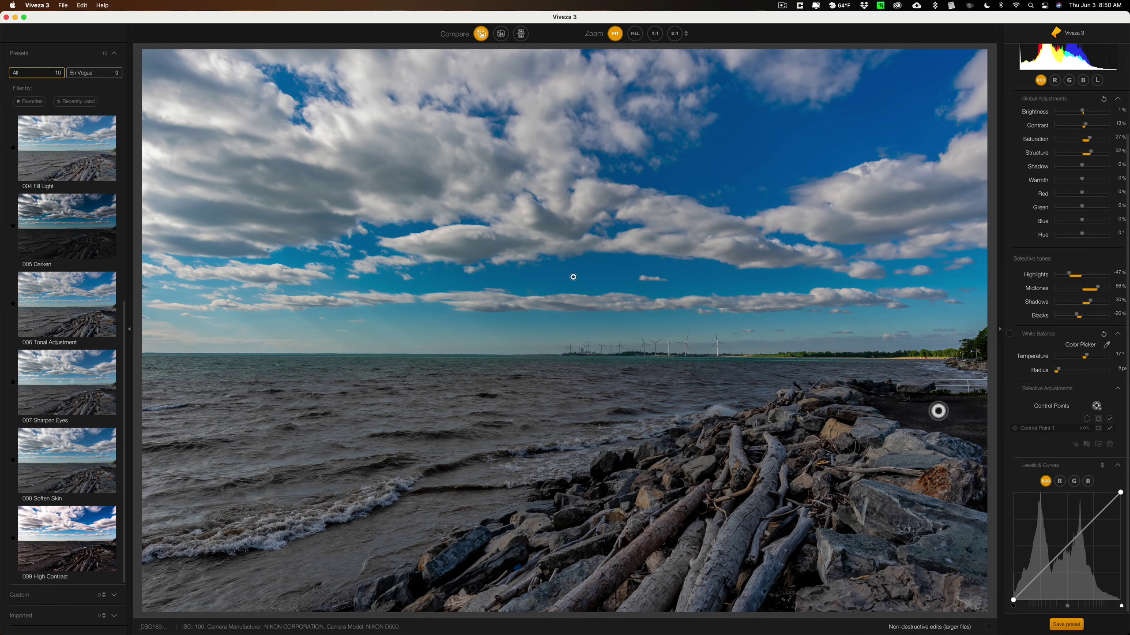
Add Control Point 2 on the shoreline rocks, shrink its radius, and raise its Shadows to about 53%.
{"action": "left_click", "coordinate": [938, 411]}
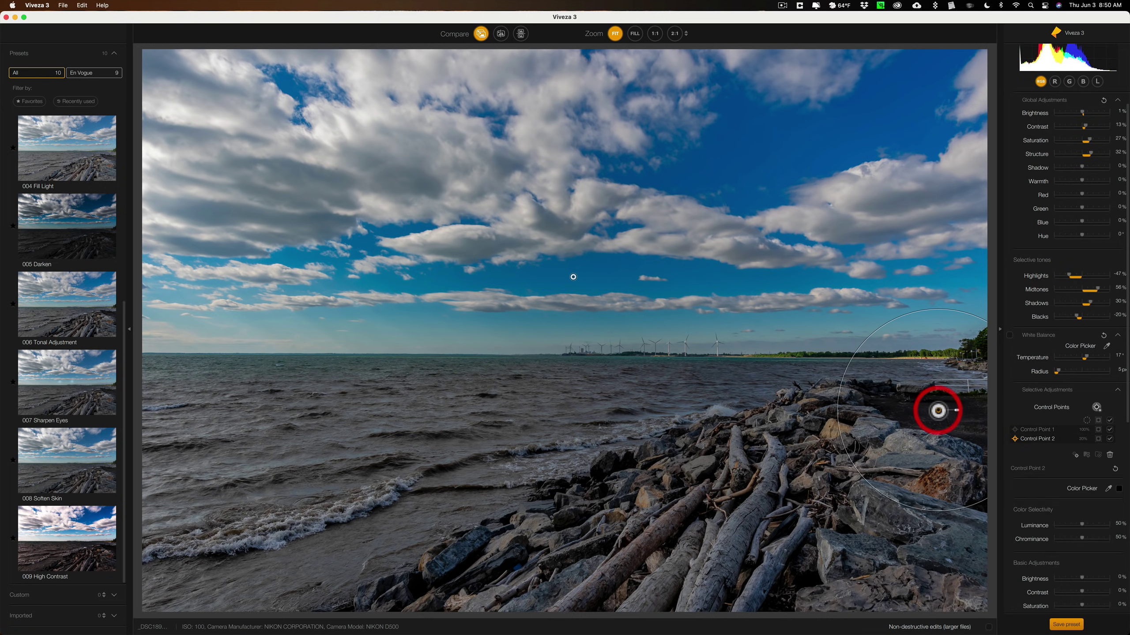
{"action": "left_click_drag", "start_coordinate": [957, 411], "coordinate": [955, 410]}
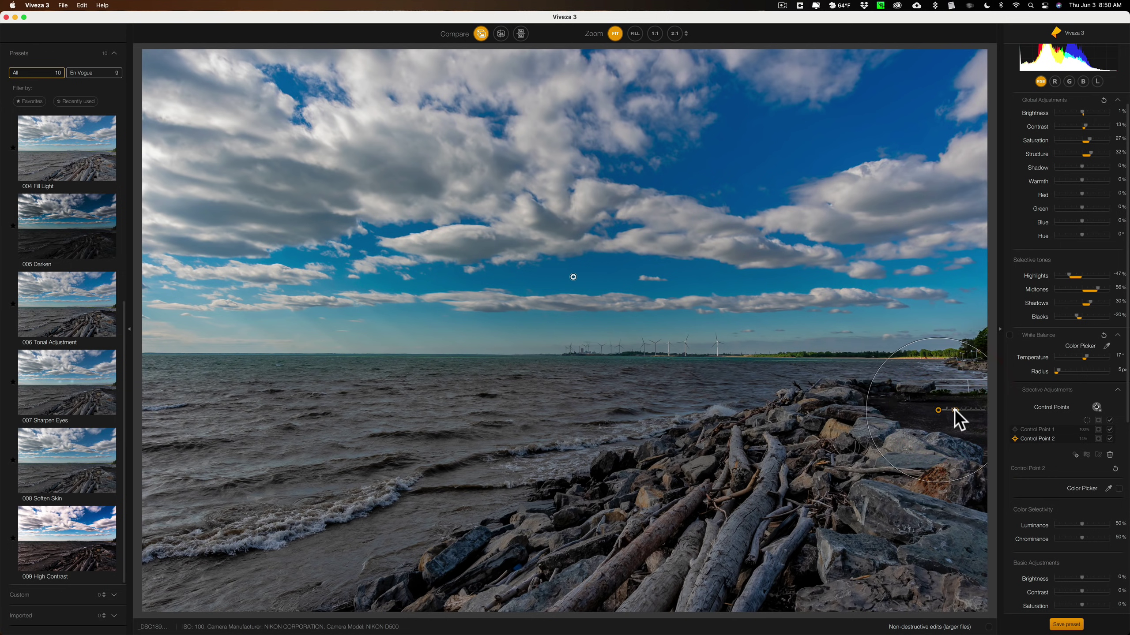
{"action": "scroll", "coordinate": [1034, 409], "scroll_direction": "down", "scroll_amount": 5}
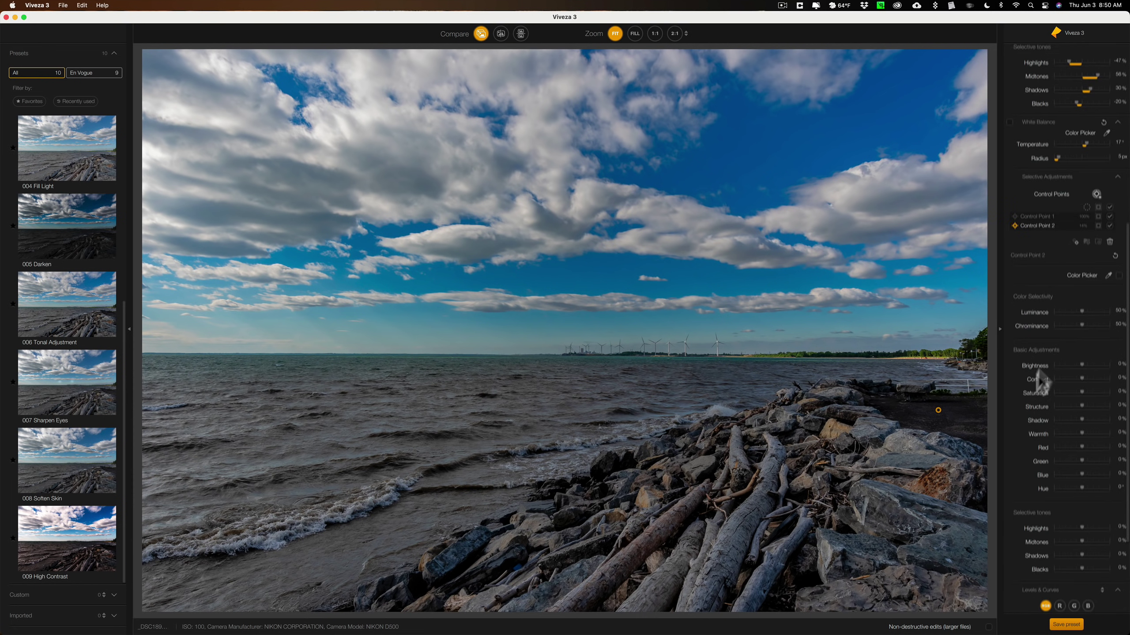
{"action": "scroll", "coordinate": [1072, 442], "scroll_direction": "down", "scroll_amount": 3}
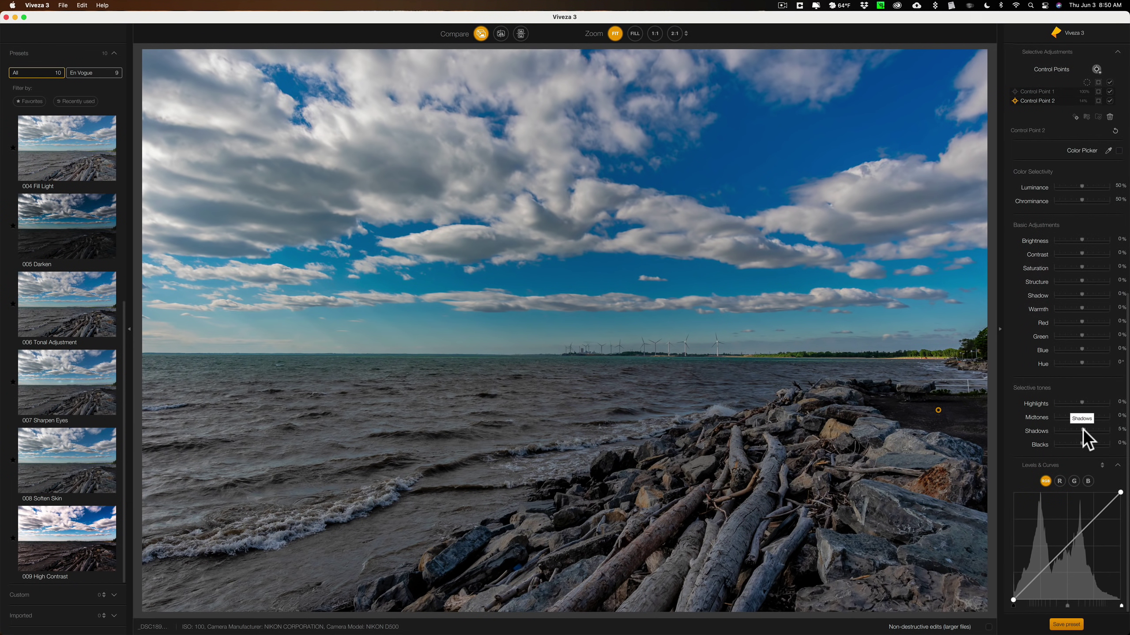
{"action": "left_click_drag", "start_coordinate": [1086, 430], "coordinate": [1093, 432]}
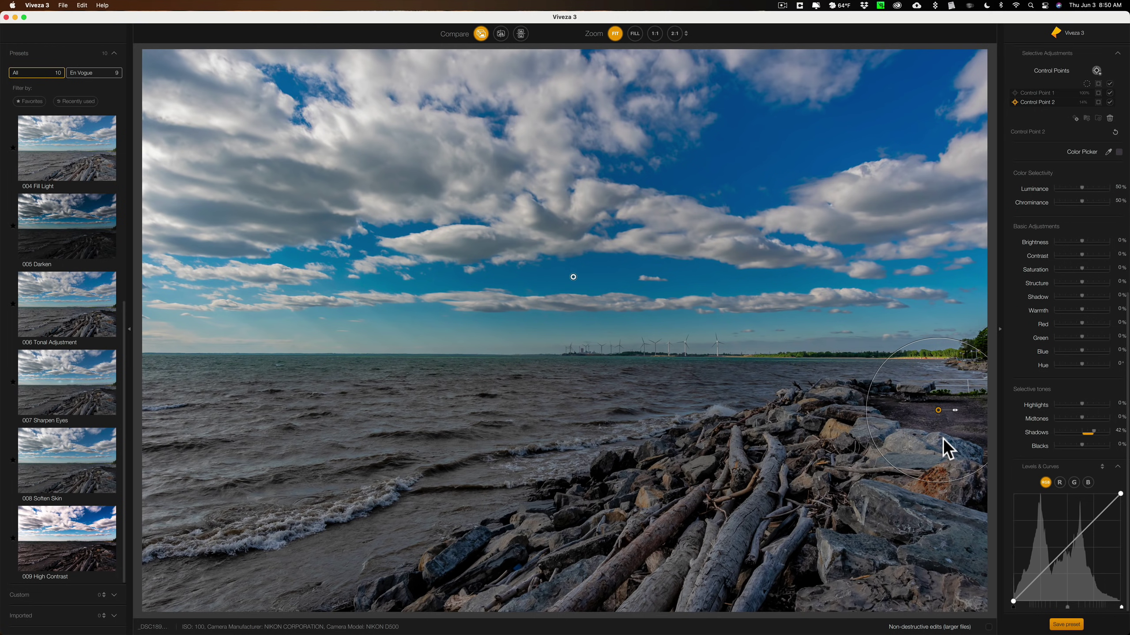
{"action": "left_click_drag", "start_coordinate": [1093, 432], "coordinate": [1096, 435]}
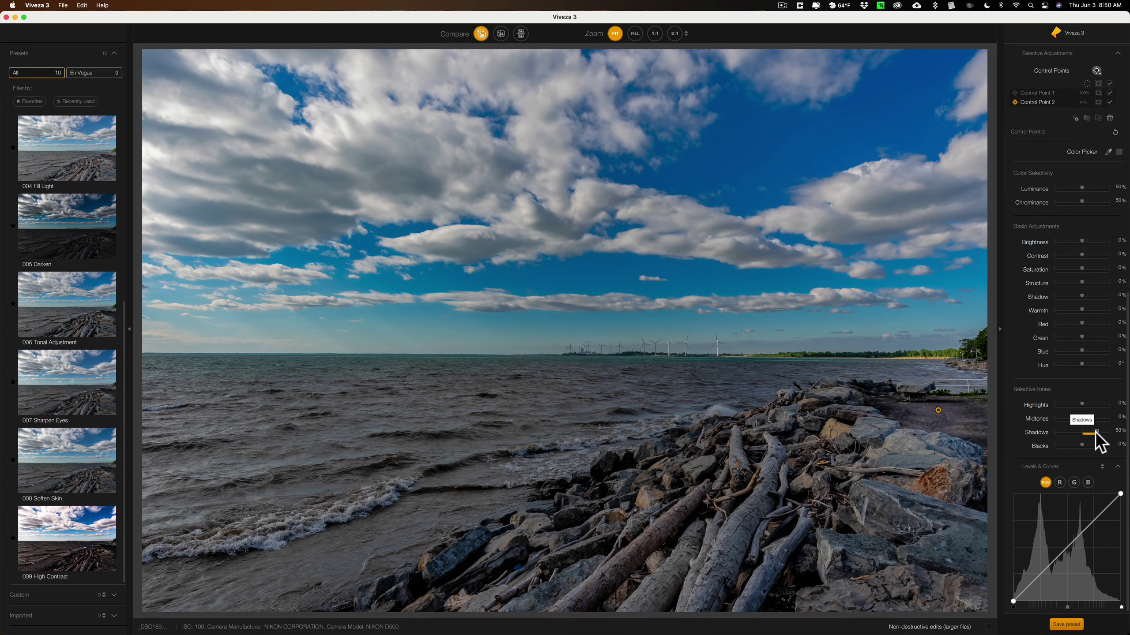
{"action": "left_click", "coordinate": [1096, 435]}
{"action": "scroll", "coordinate": [1072, 423], "scroll_direction": "up", "scroll_amount": 10}
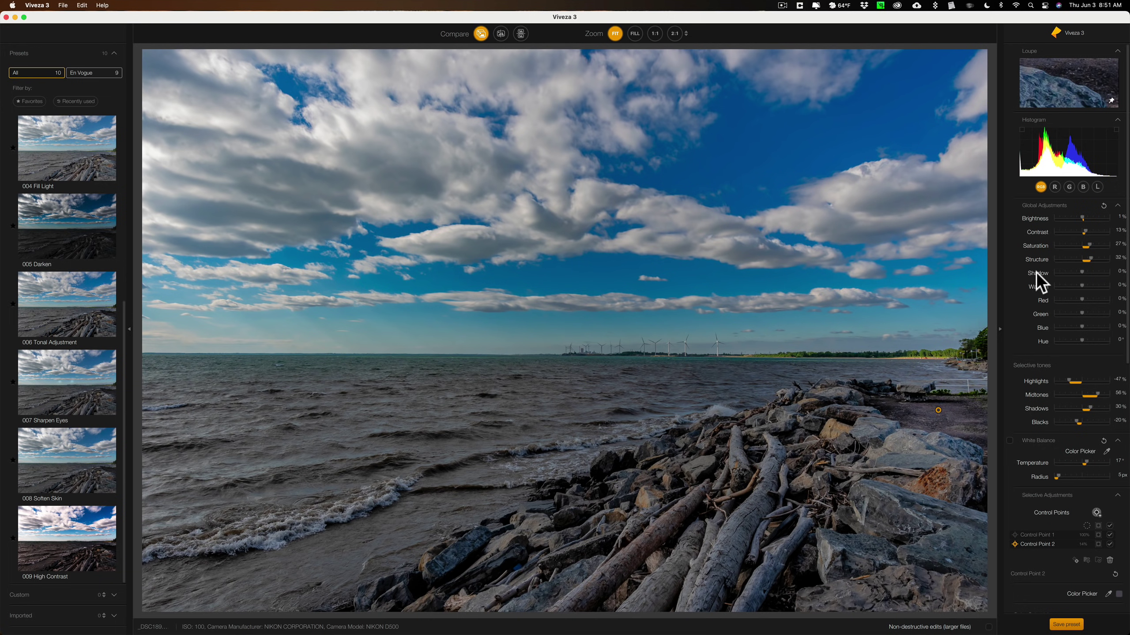
{"action": "scroll", "coordinate": [1036, 272], "scroll_direction": "down", "scroll_amount": 1}
{"action": "scroll", "coordinate": [1040, 300], "scroll_direction": "down", "scroll_amount": 10}
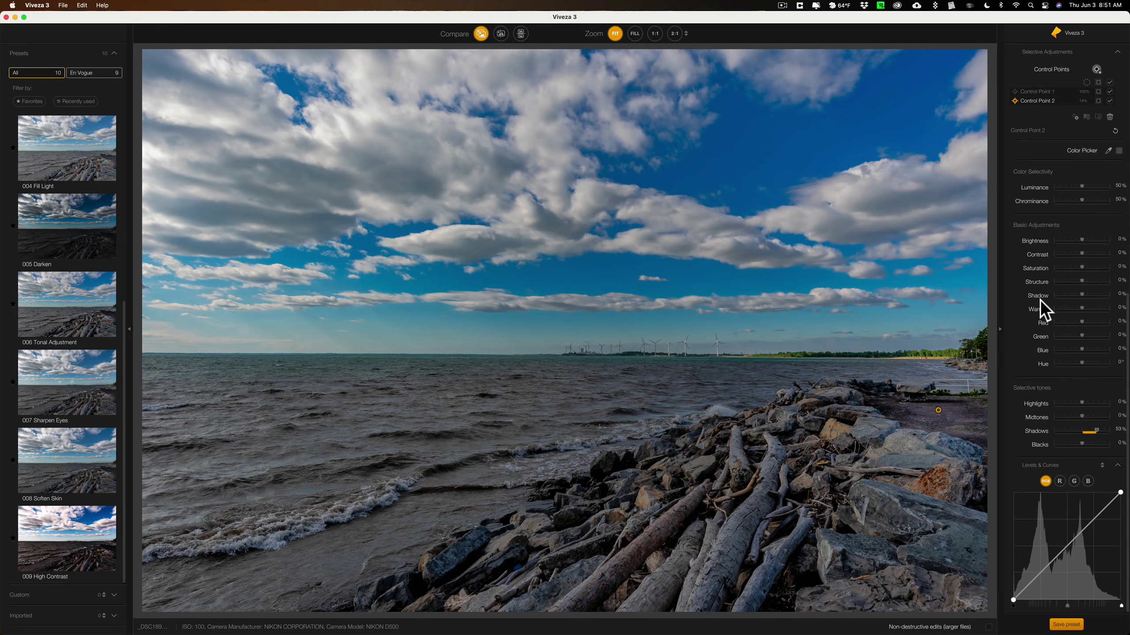
{"action": "scroll", "coordinate": [1039, 300], "scroll_direction": "up", "scroll_amount": 10}
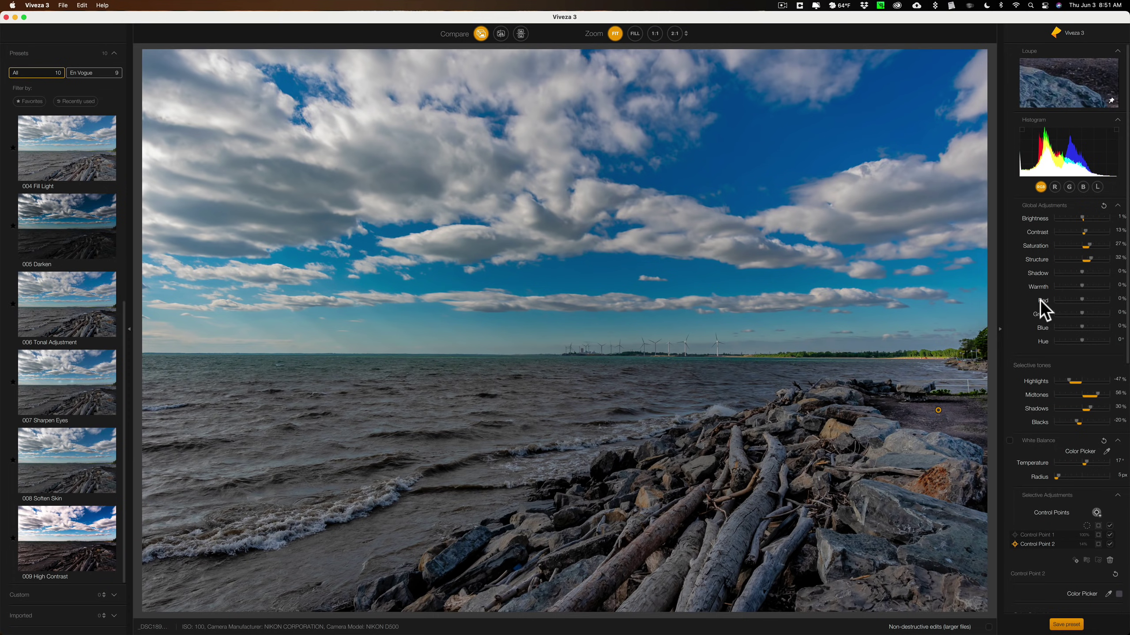
Quit Viveza with ⌘Q and drop the portrait TIFF from the desktop onto Viveza 3.
{"action": "key", "text": "super+q"}
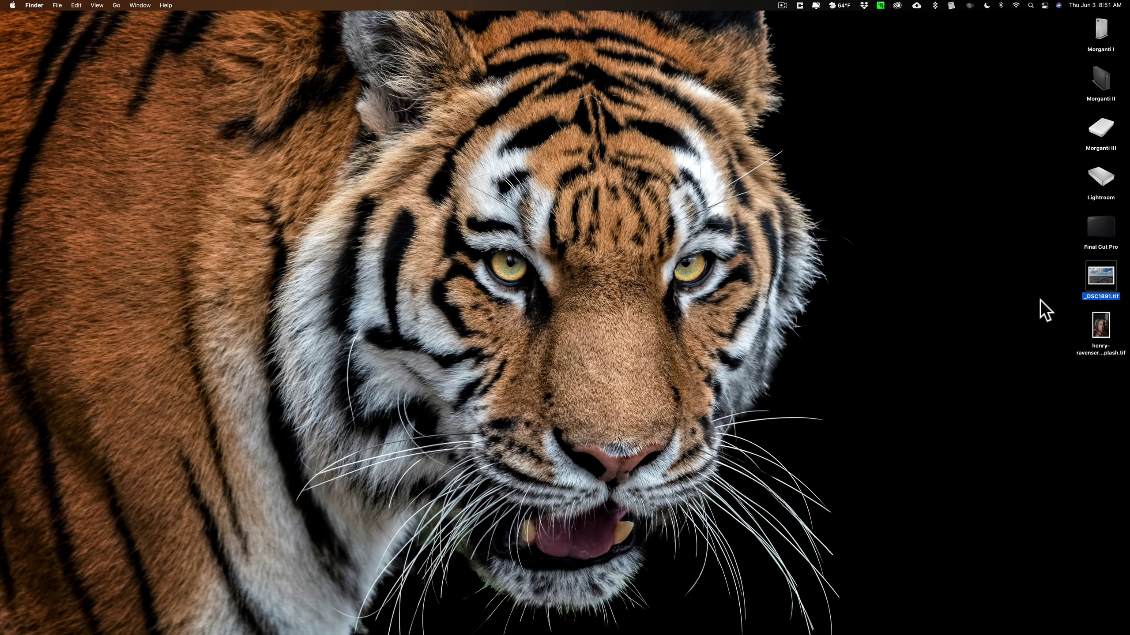
{"action": "left_click", "coordinate": [1047, 316]}
{"action": "left_click_drag", "start_coordinate": [1103, 329], "coordinate": [866, 616]}
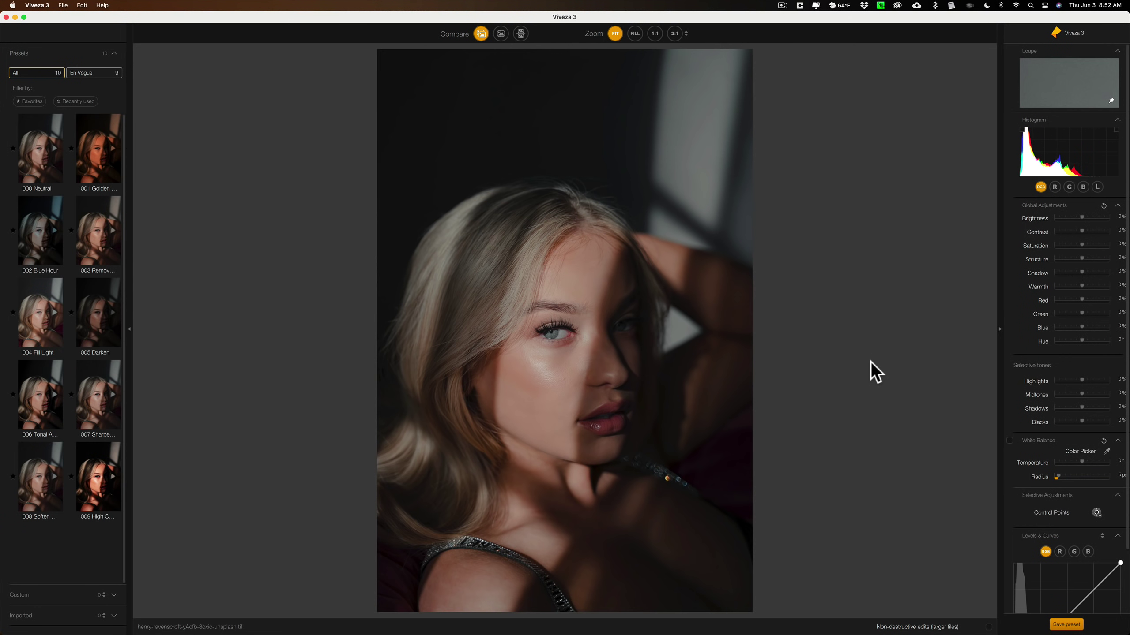
Apply the 007 Sharpen Eyes preset to the portrait.
{"action": "left_click", "coordinate": [103, 394]}
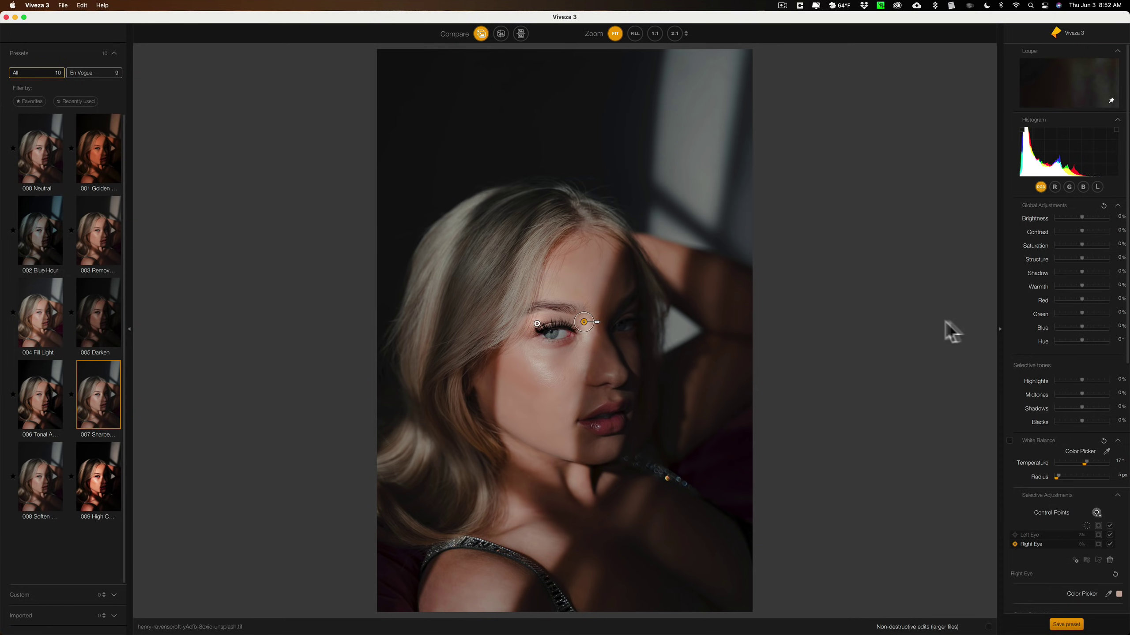
{"action": "scroll", "coordinate": [1018, 335], "scroll_direction": "down", "scroll_amount": 2}
{"action": "scroll", "coordinate": [1023, 335], "scroll_direction": "down", "scroll_amount": 10}
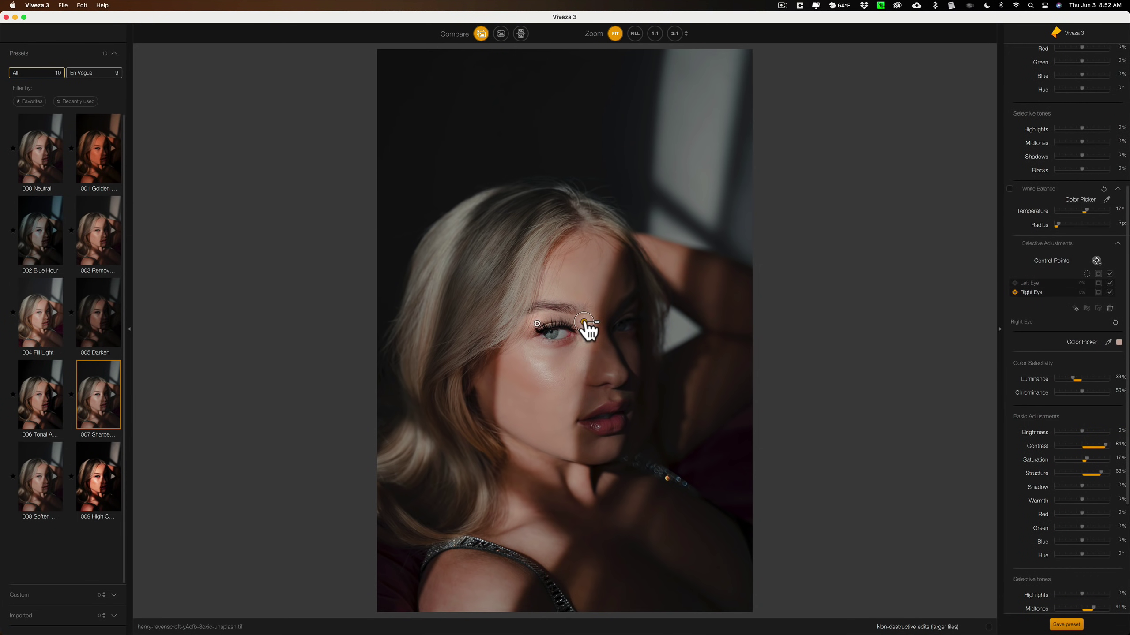
Move the Right Eye control point onto the eye, then reselect the Left and Right Eye points.
{"action": "left_click_drag", "start_coordinate": [584, 322], "coordinate": [621, 324]}
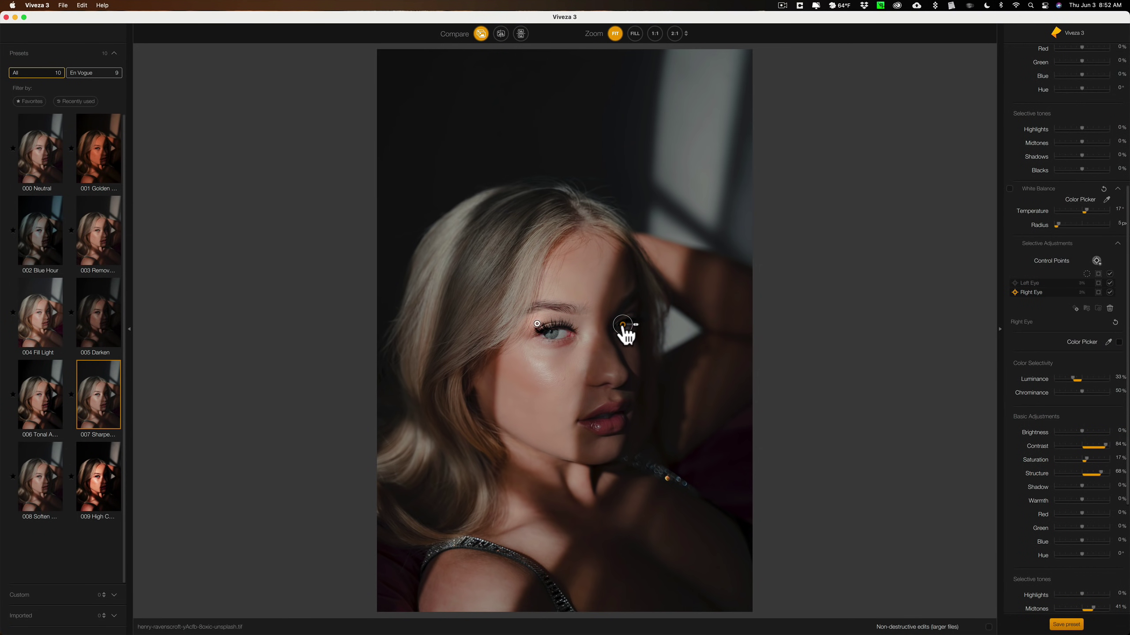
{"action": "mouse_move", "coordinate": [635, 325]}
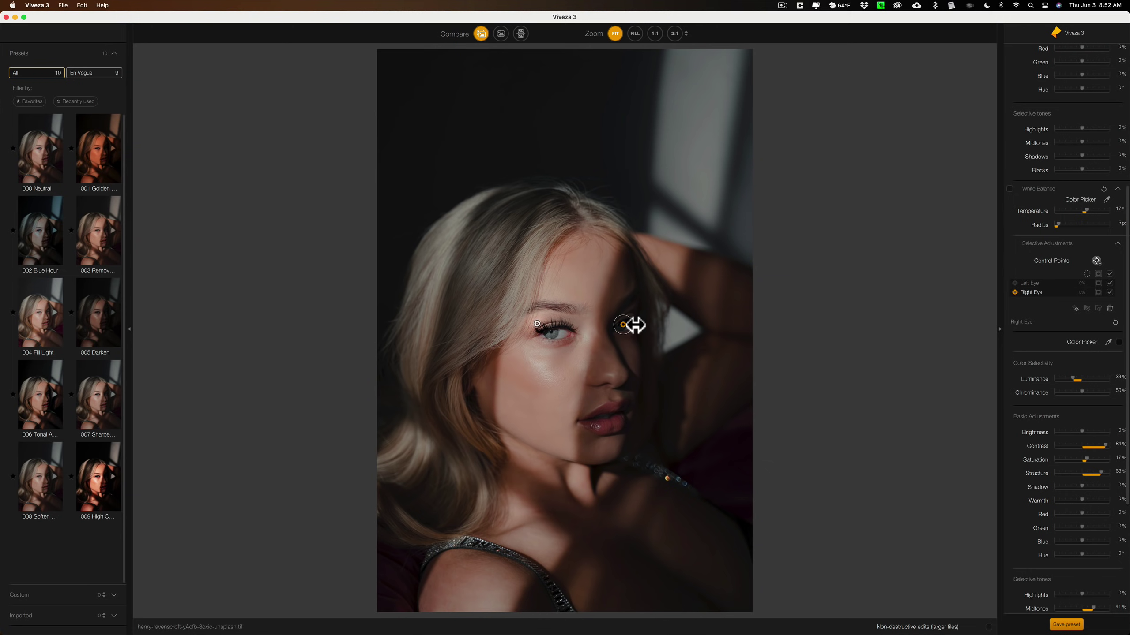
{"action": "left_click_drag", "start_coordinate": [623, 328], "coordinate": [550, 332]}
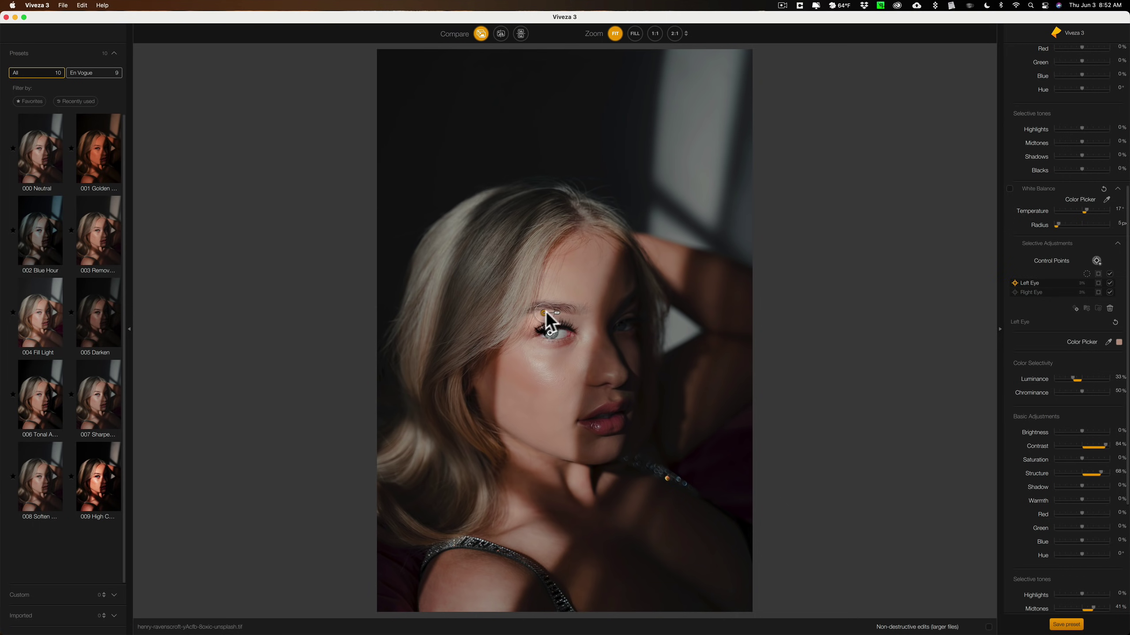
{"action": "left_click", "coordinate": [622, 328]}
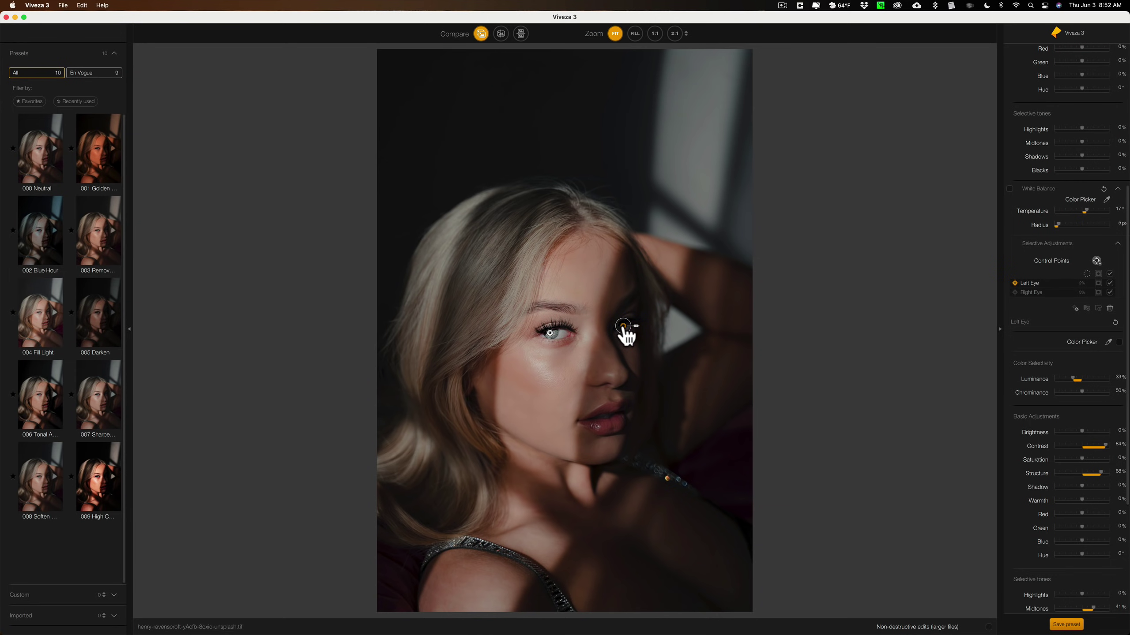
{"action": "left_click", "coordinate": [552, 335]}
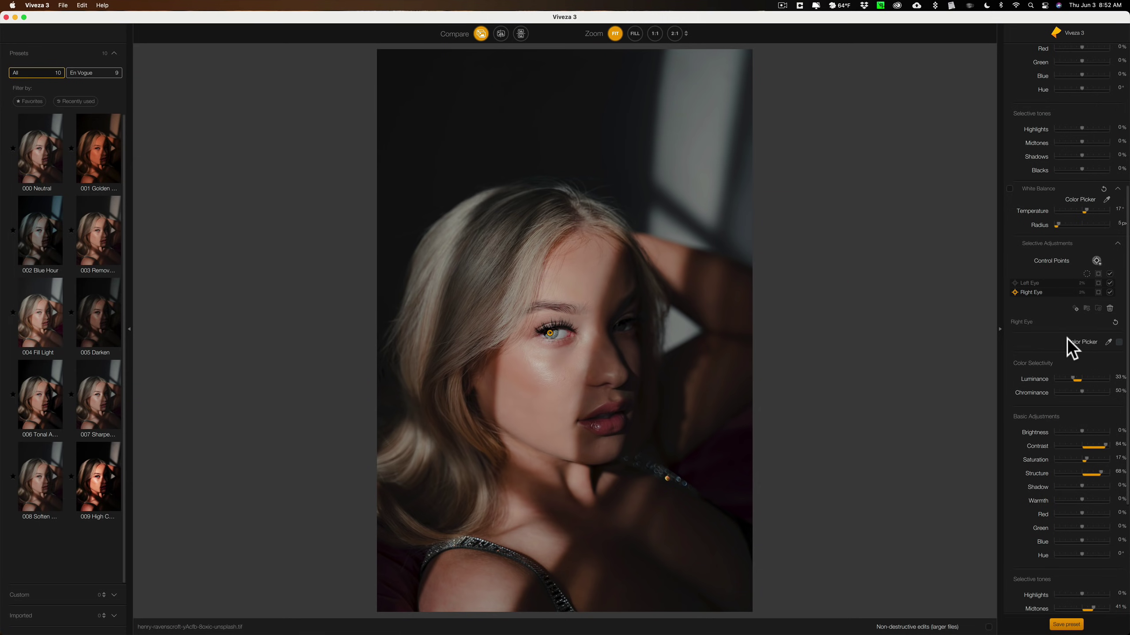
Toggle the eye control-point effects off and on, collapsing and re-expanding Selective Adjustments.
{"action": "scroll", "coordinate": [1070, 347], "scroll_direction": "down", "scroll_amount": 5}
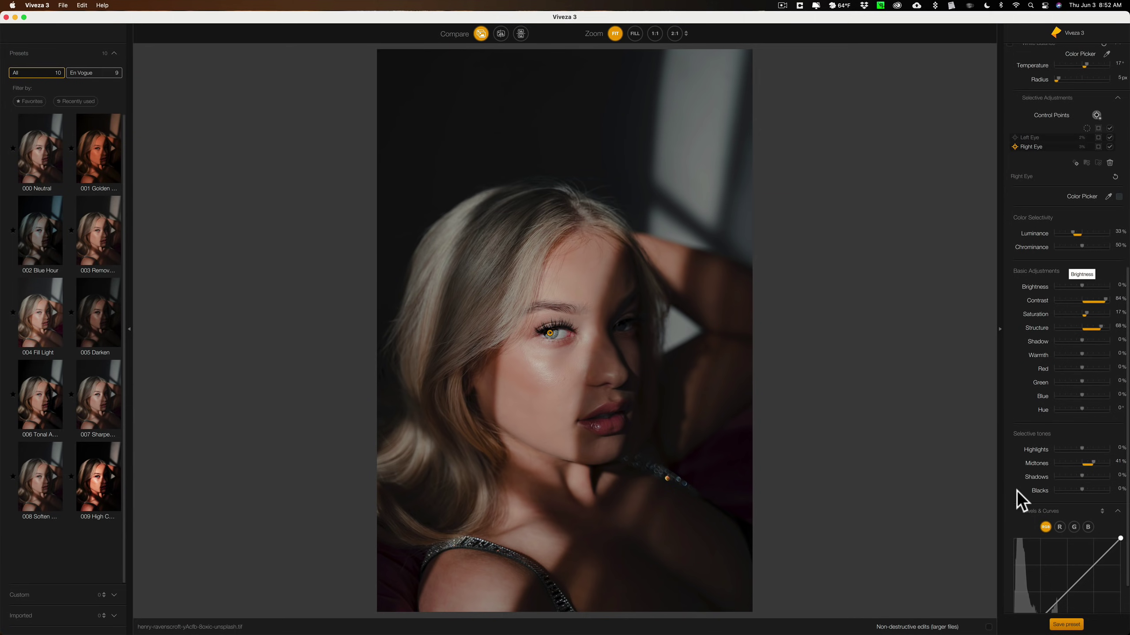
{"action": "scroll", "coordinate": [1034, 446], "scroll_direction": "up", "scroll_amount": 7}
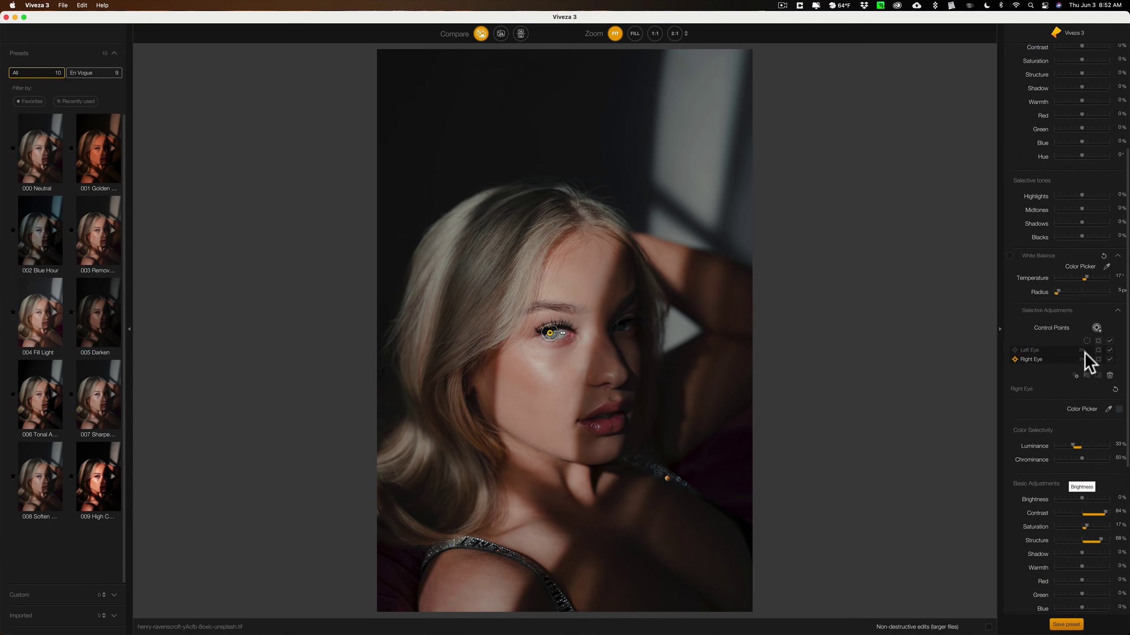
{"action": "left_click", "coordinate": [1110, 341]}
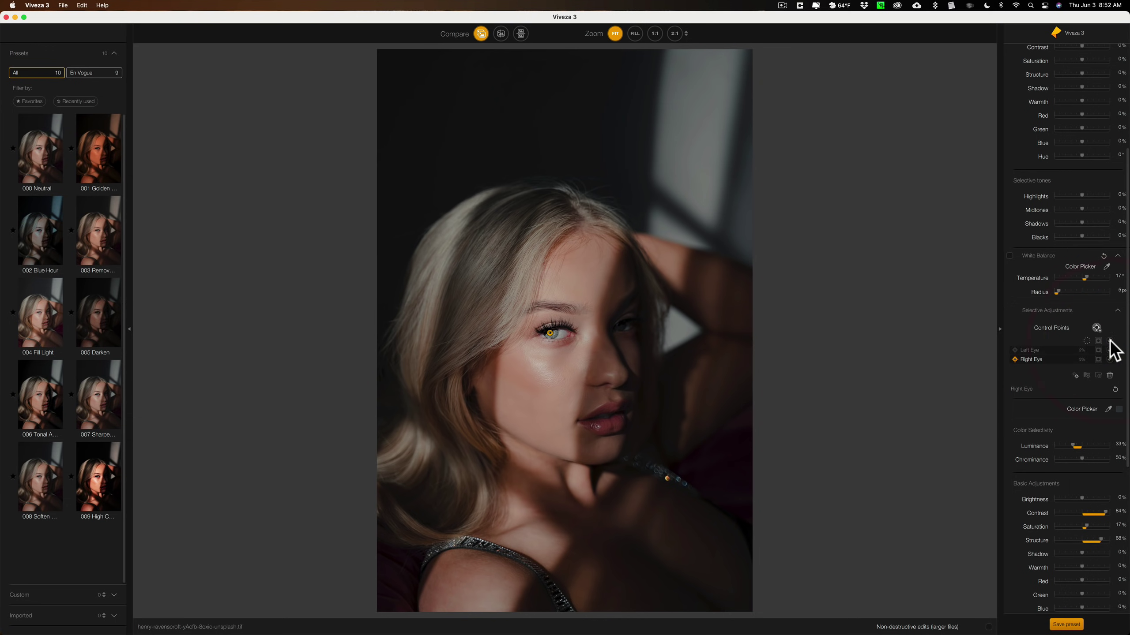
{"action": "left_click", "coordinate": [1109, 341]}
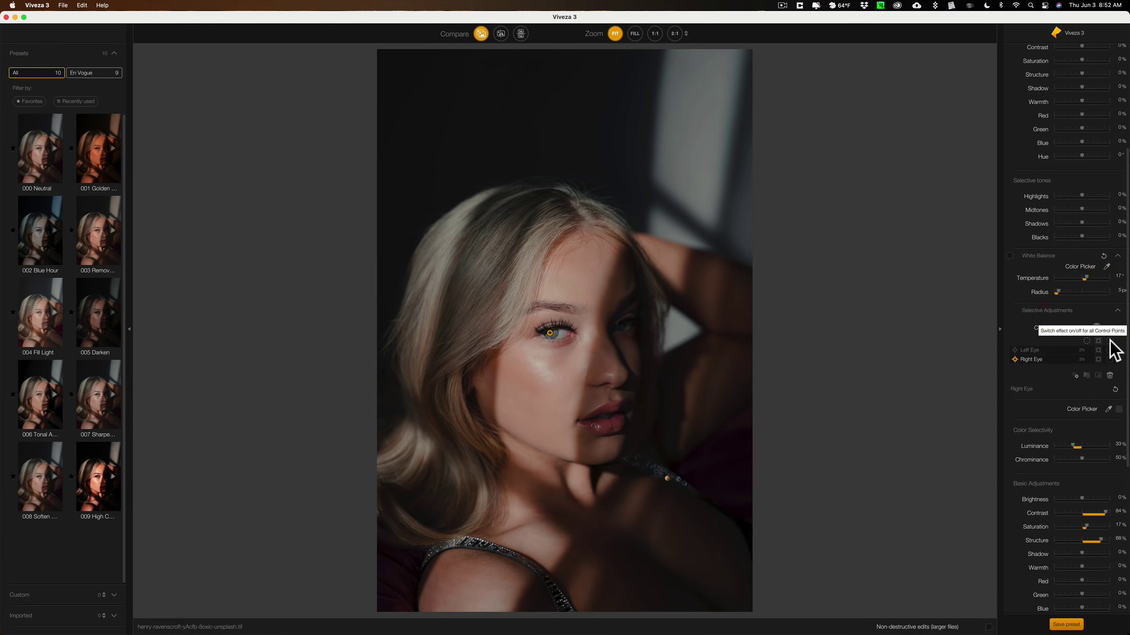
{"action": "left_click", "coordinate": [1050, 341]}
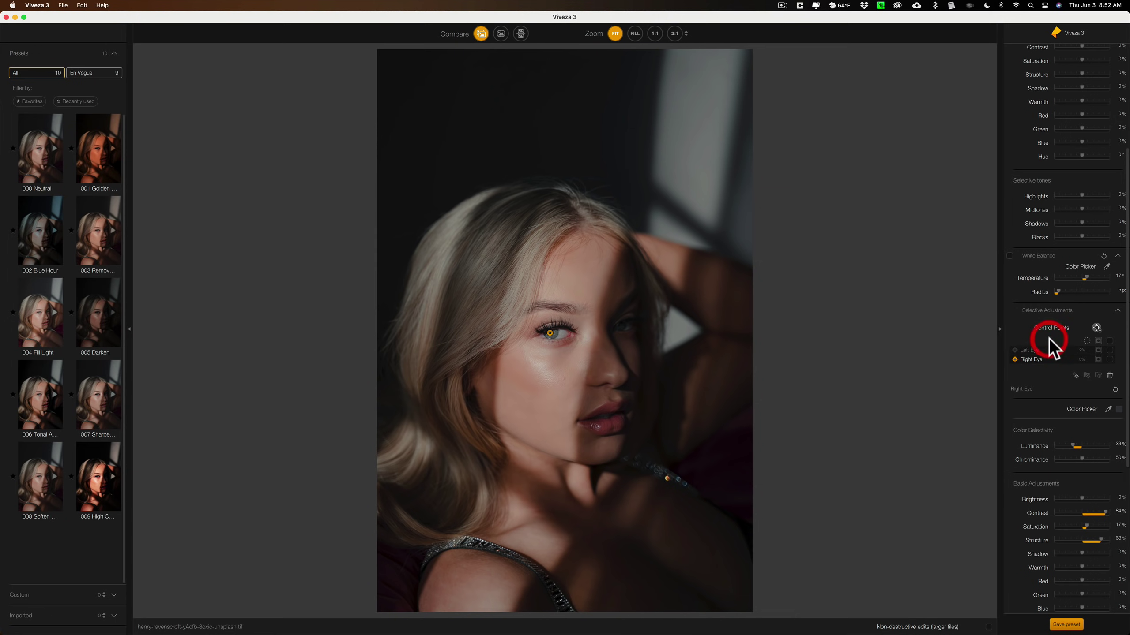
{"action": "left_click", "coordinate": [1116, 310]}
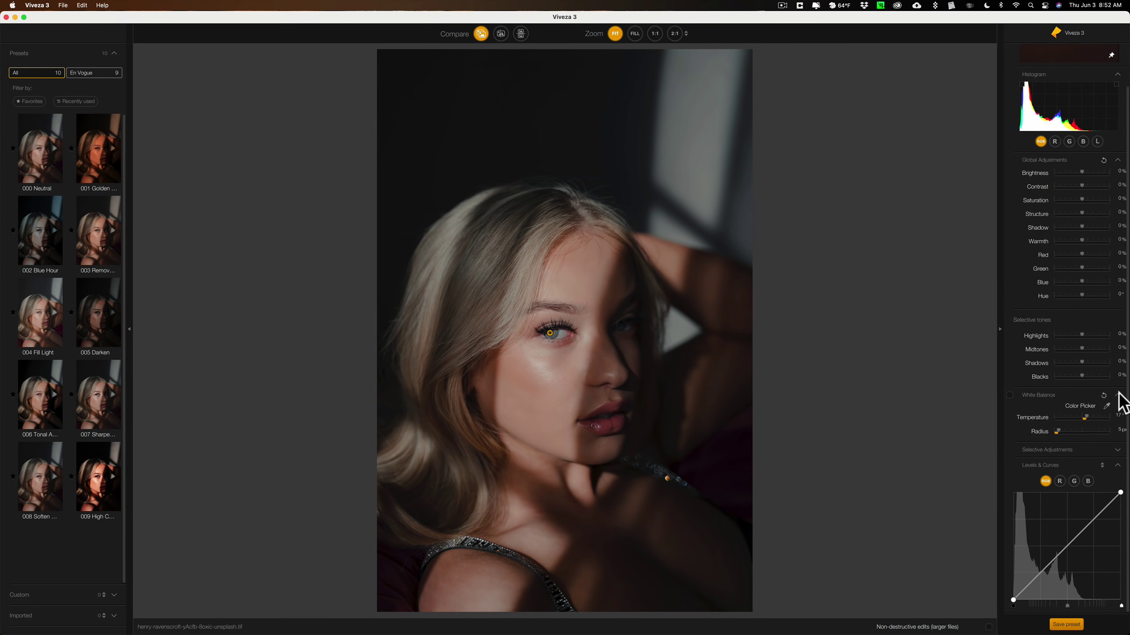
{"action": "left_click", "coordinate": [1119, 449]}
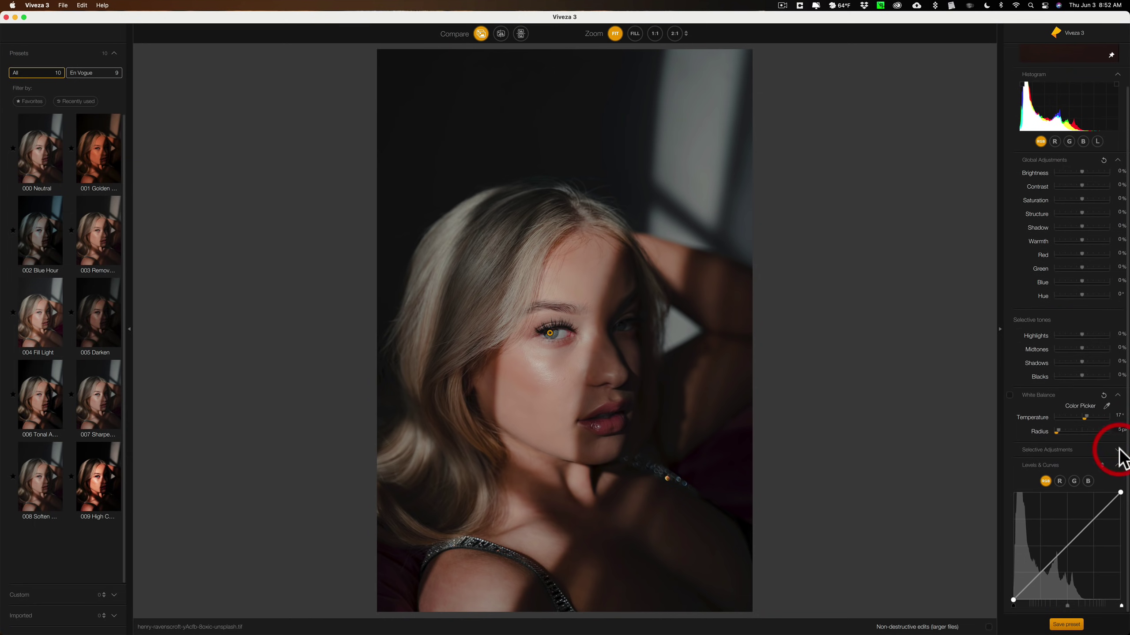
{"action": "left_click", "coordinate": [1118, 449]}
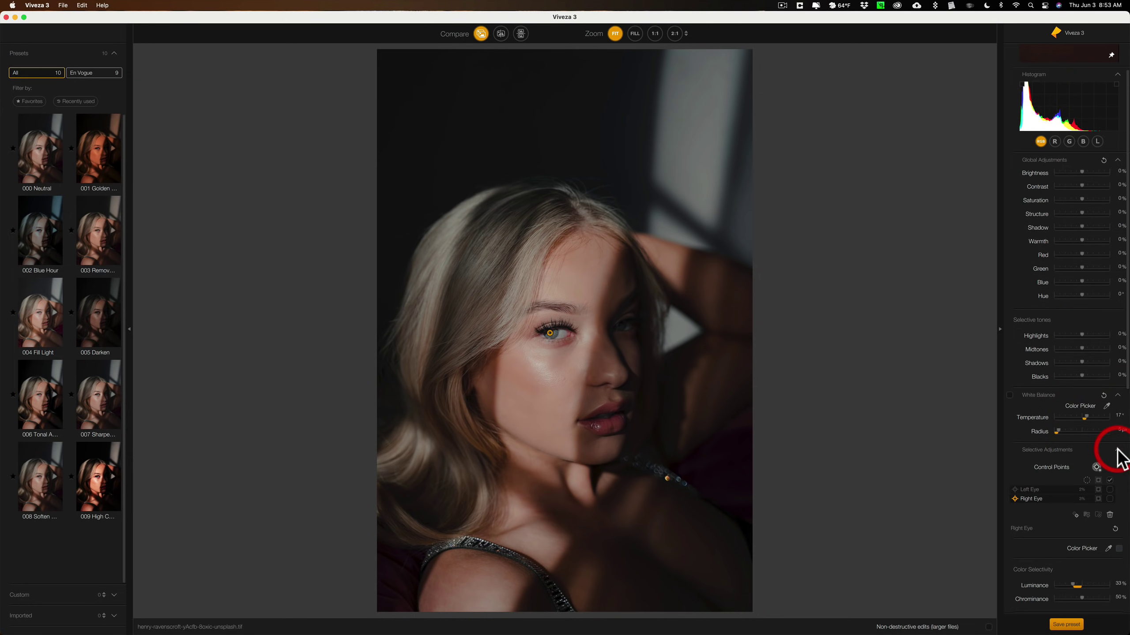
Deselect Right Eye and compare again, leaving all control-point effects switched on.
{"action": "scroll", "coordinate": [1094, 427], "scroll_direction": "down", "scroll_amount": 3}
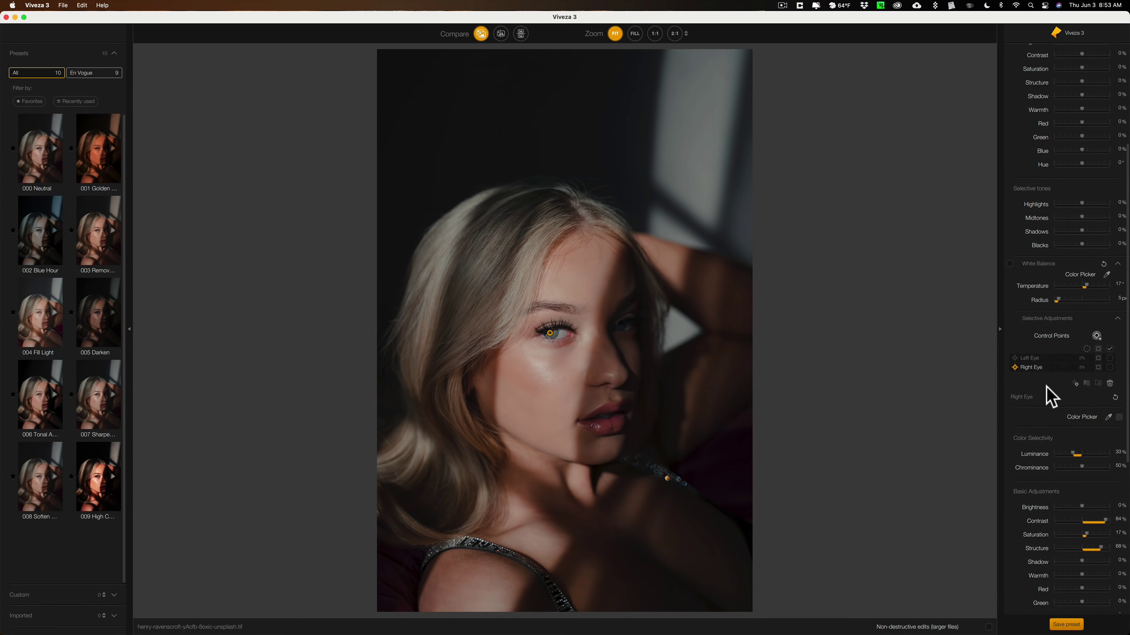
{"action": "left_click", "coordinate": [1022, 373]}
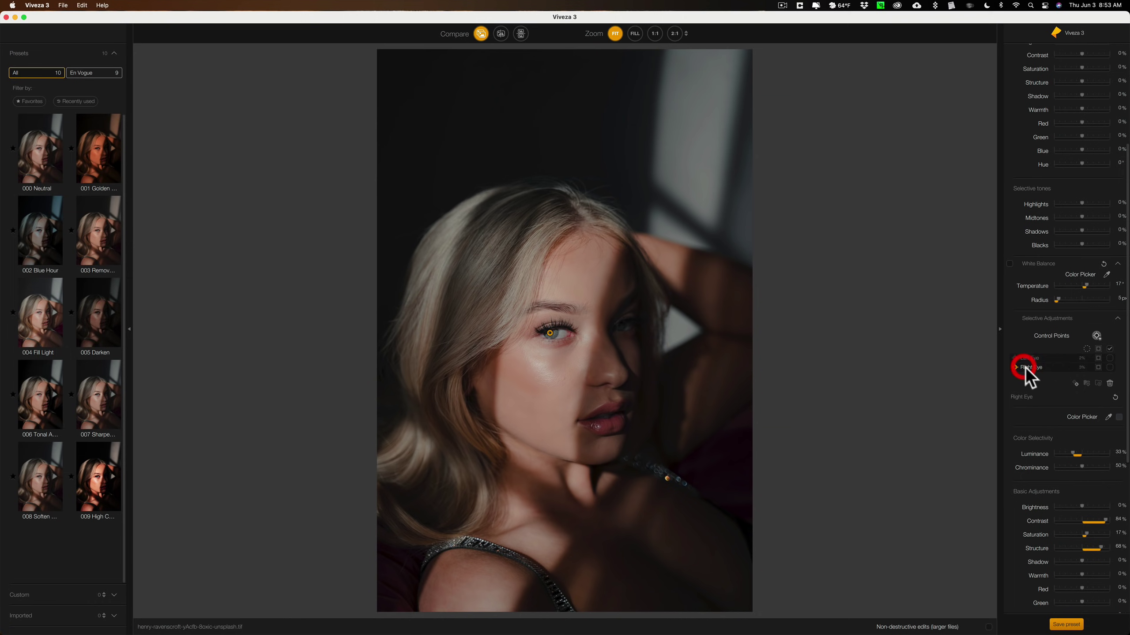
{"action": "left_click", "coordinate": [1025, 369], "text": "super"}
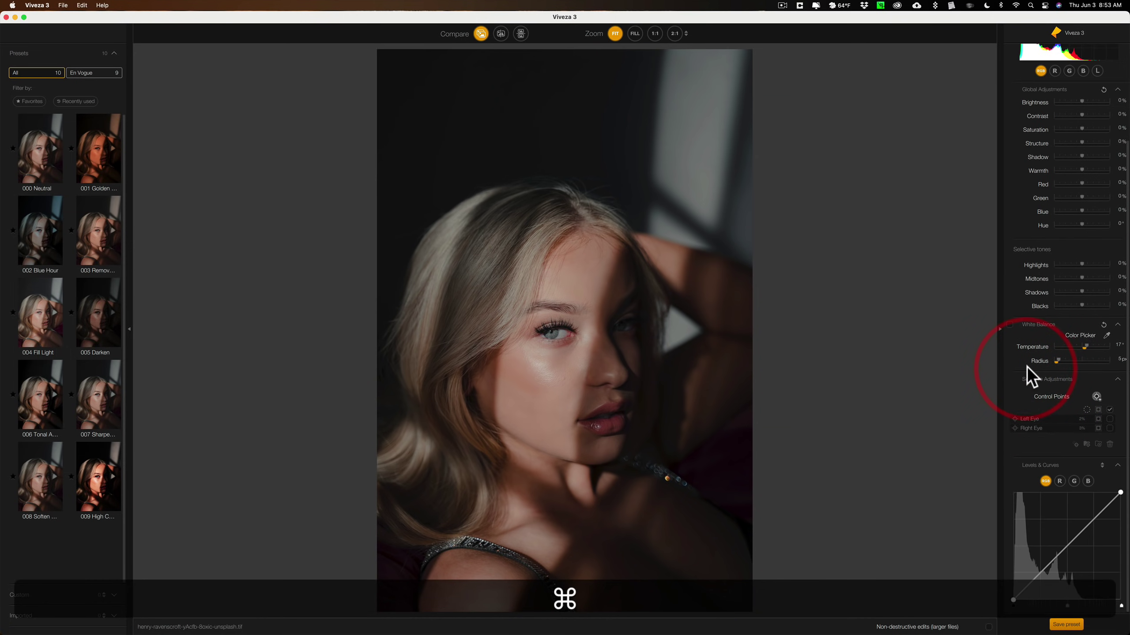
{"action": "left_click", "coordinate": [1109, 410]}
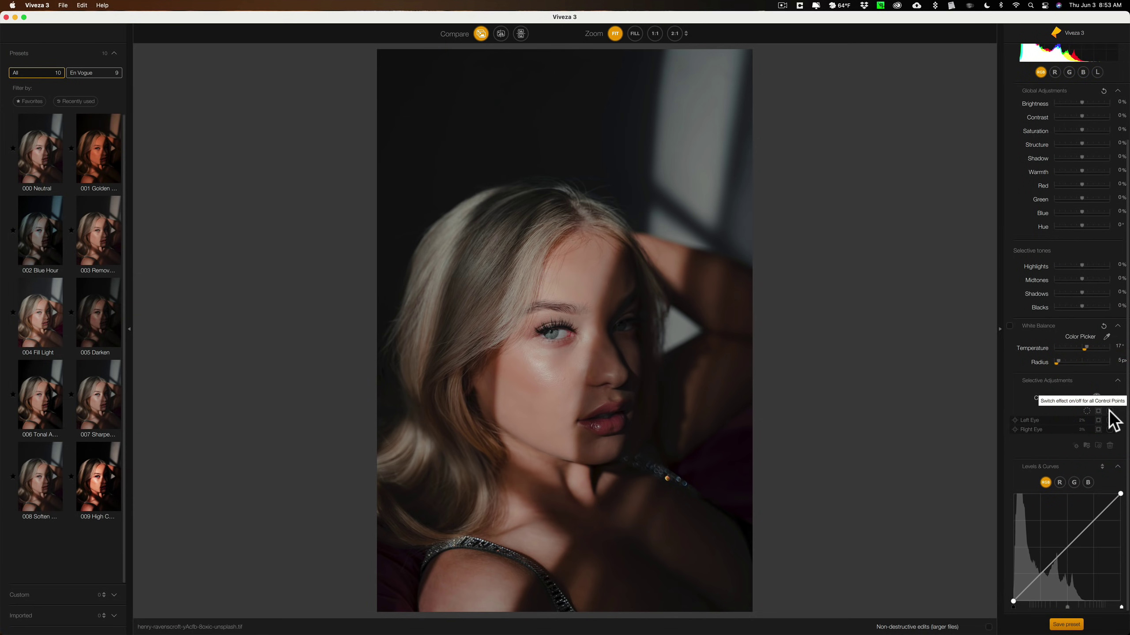
{"action": "left_click", "coordinate": [1109, 410]}
{"action": "left_click", "coordinate": [1110, 410]}
{"action": "left_click", "coordinate": [1109, 411]}
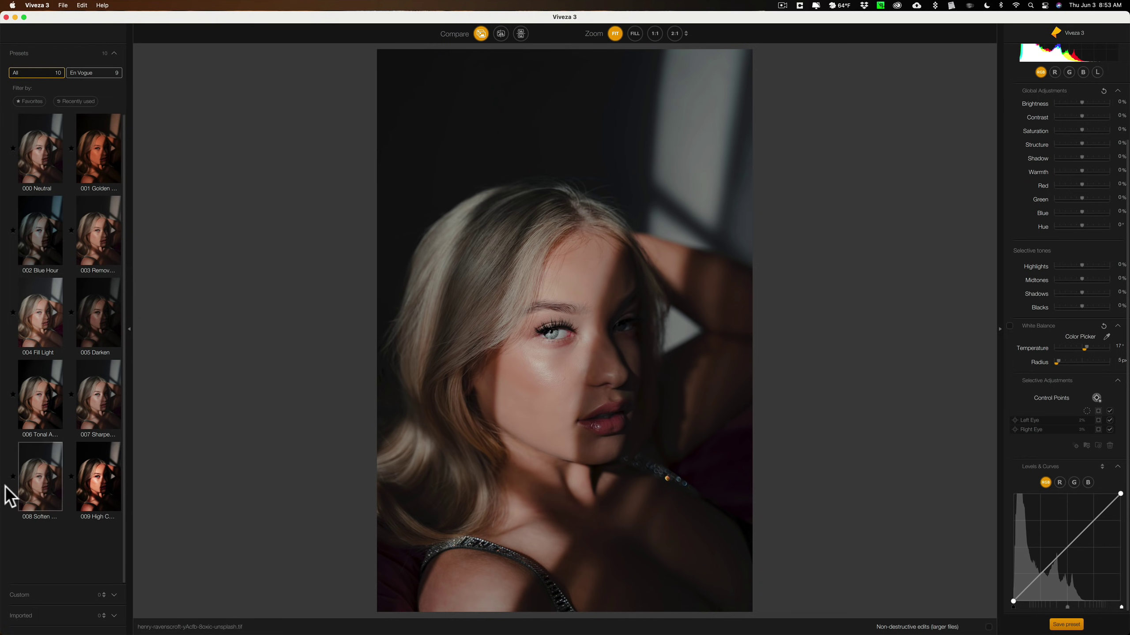
Apply the 008 Soften preset and place an enlarged Soften Skin point over the face.
{"action": "left_click", "coordinate": [38, 478]}
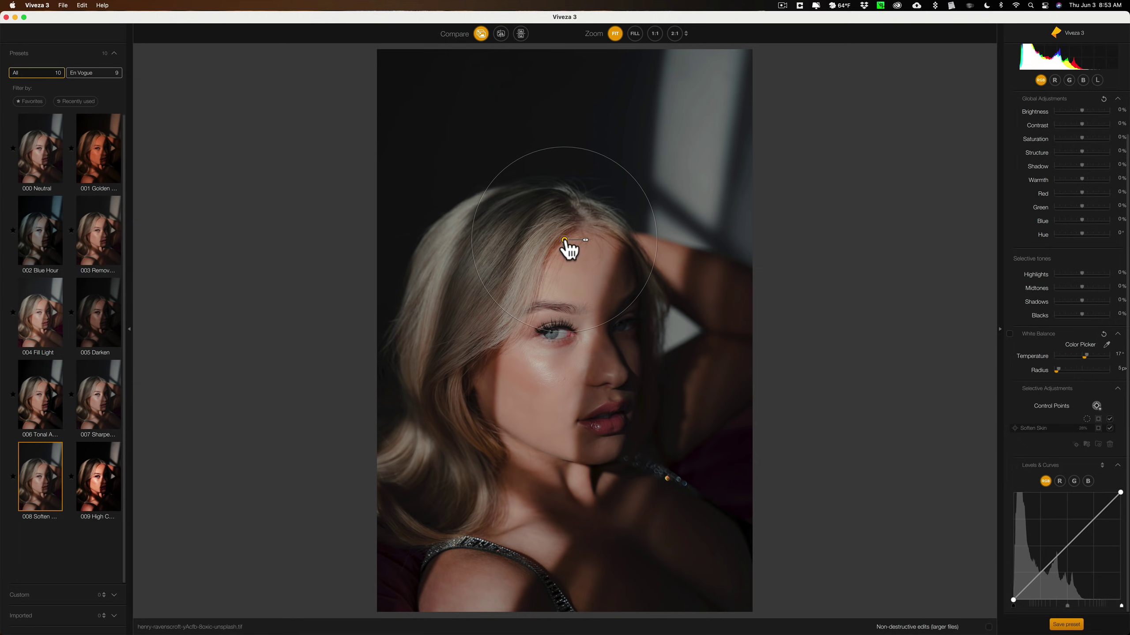
{"action": "left_click_drag", "start_coordinate": [565, 242], "coordinate": [613, 333]}
{"action": "left_click", "coordinate": [583, 292]}
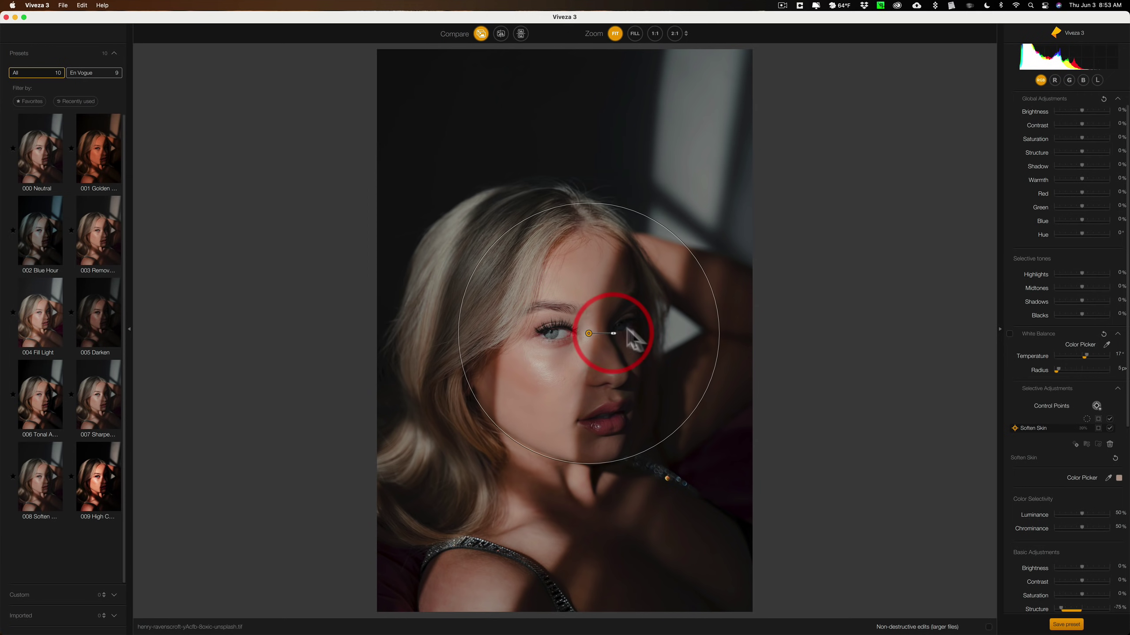
Set the Soften Skin point's Structure to -60%.
{"action": "scroll", "coordinate": [1123, 287], "scroll_direction": "down", "scroll_amount": 5}
{"action": "scroll", "coordinate": [1084, 354], "scroll_direction": "down", "scroll_amount": 3}
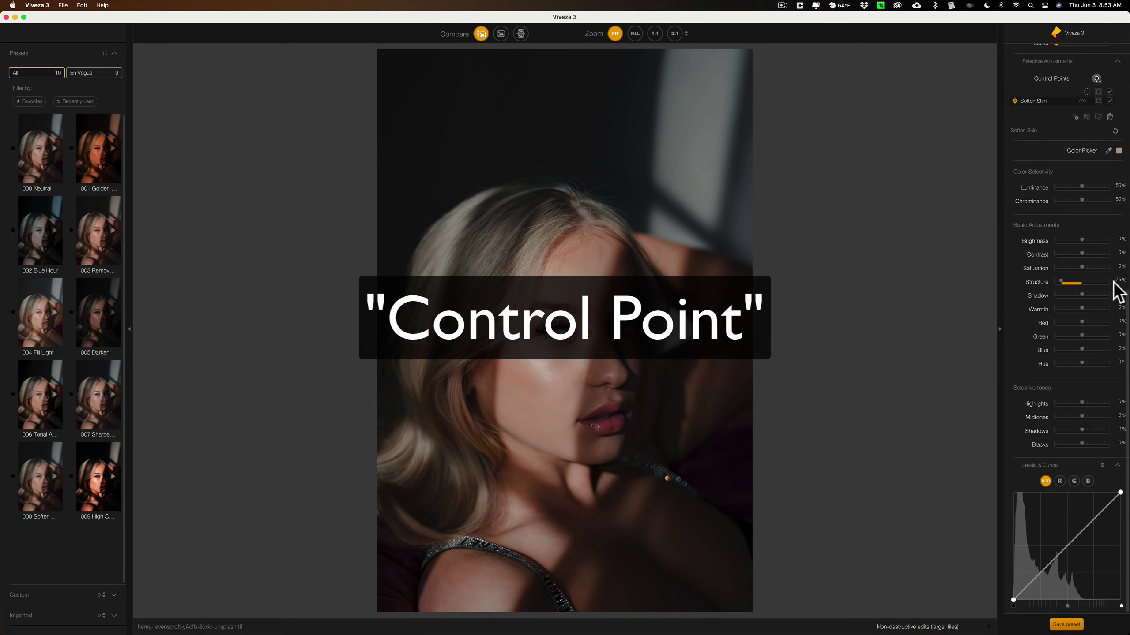
{"action": "mouse_move", "coordinate": [1058, 281]}
{"action": "left_mouse_down"}
{"action": "mouse_move", "coordinate": [1117, 284]}
{"action": "mouse_move", "coordinate": [1059, 283]}
{"action": "left_mouse_up"}
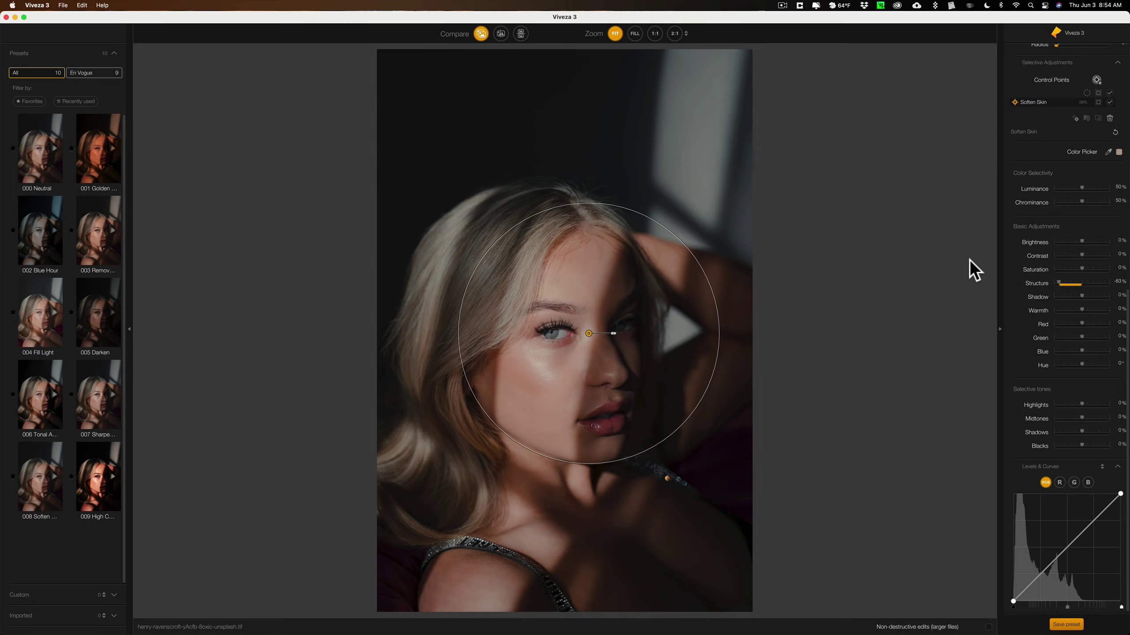
Quit Viveza and open _DSC1891.tif in Silver Efex Pro 3 via its Dock icon.
{"action": "key", "text": "super+q"}
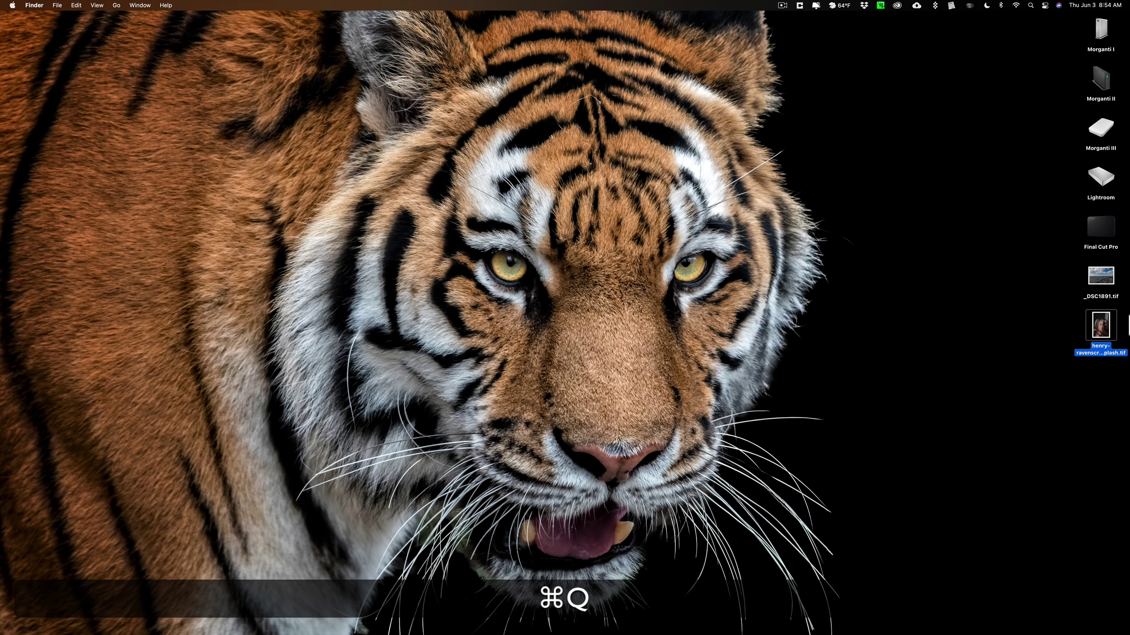
{"action": "left_click_drag", "start_coordinate": [1089, 273], "coordinate": [823, 611]}
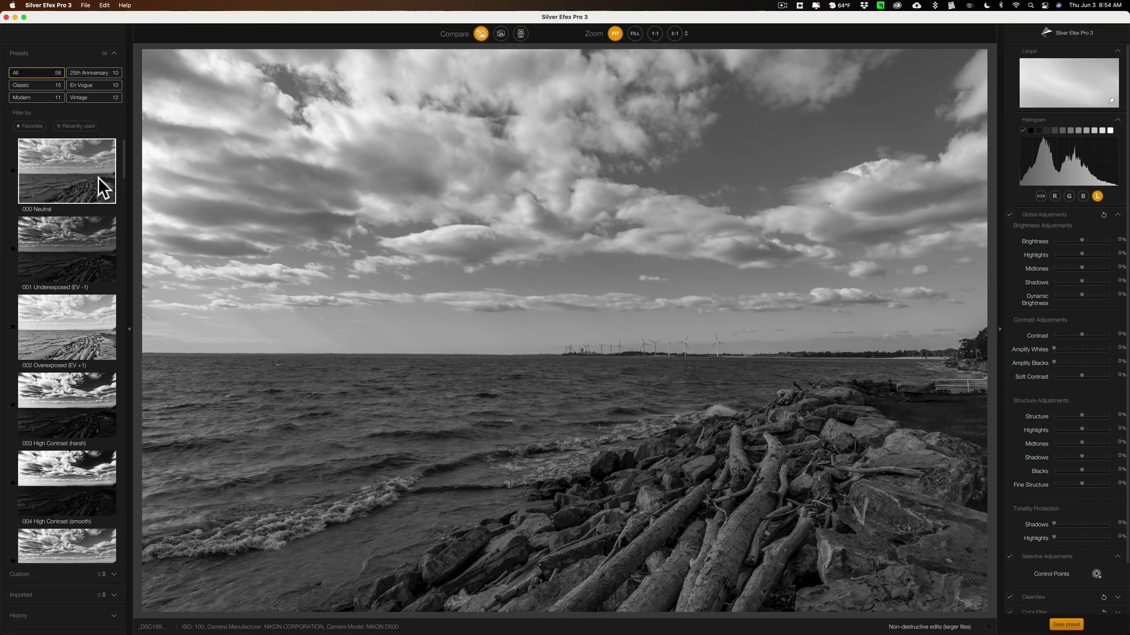
Try 000 Neutral and 005 High Structure (harsh), then settle on 006 High Structure (smooth).
{"action": "left_click", "coordinate": [87, 177]}
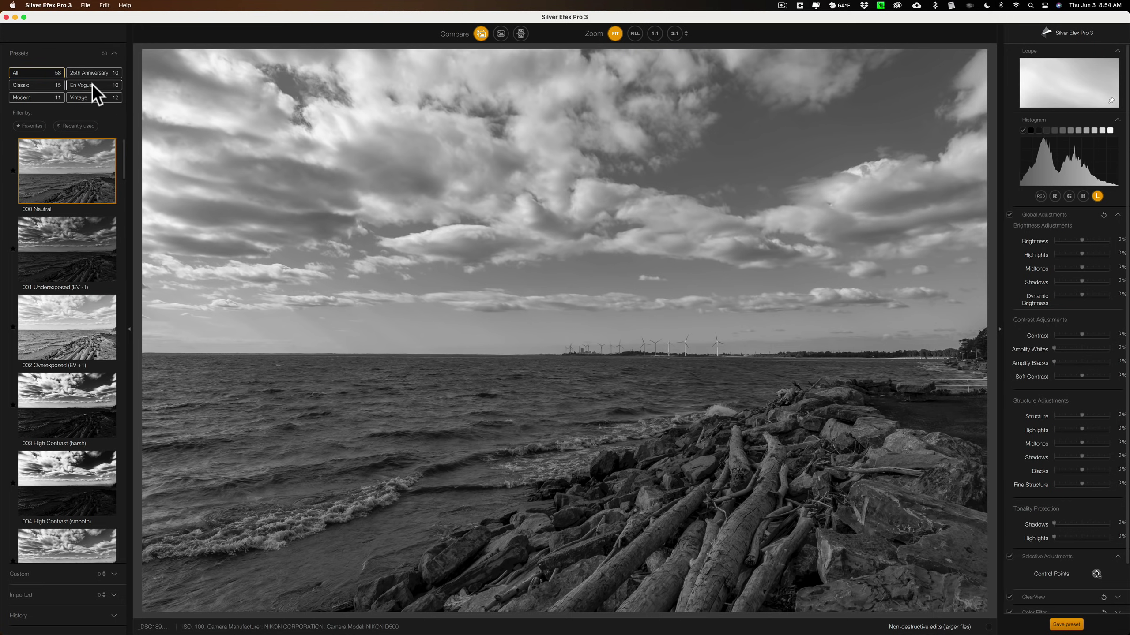
{"action": "scroll", "coordinate": [88, 200], "scroll_direction": "down", "scroll_amount": 3}
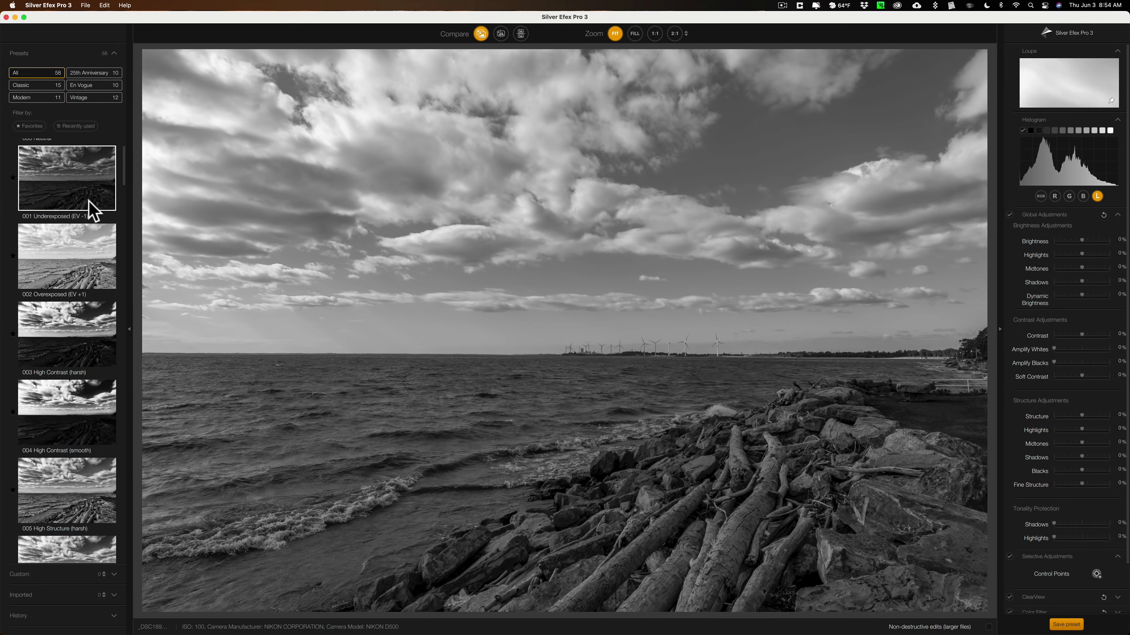
{"action": "scroll", "coordinate": [90, 398], "scroll_direction": "down", "scroll_amount": 8}
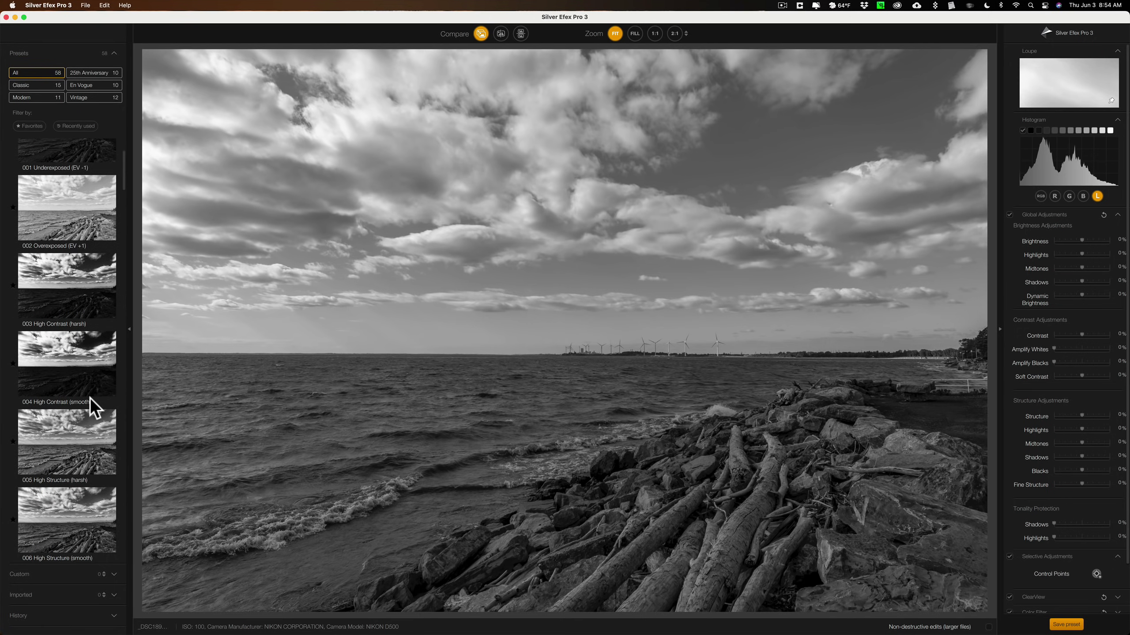
{"action": "left_click", "coordinate": [84, 316]}
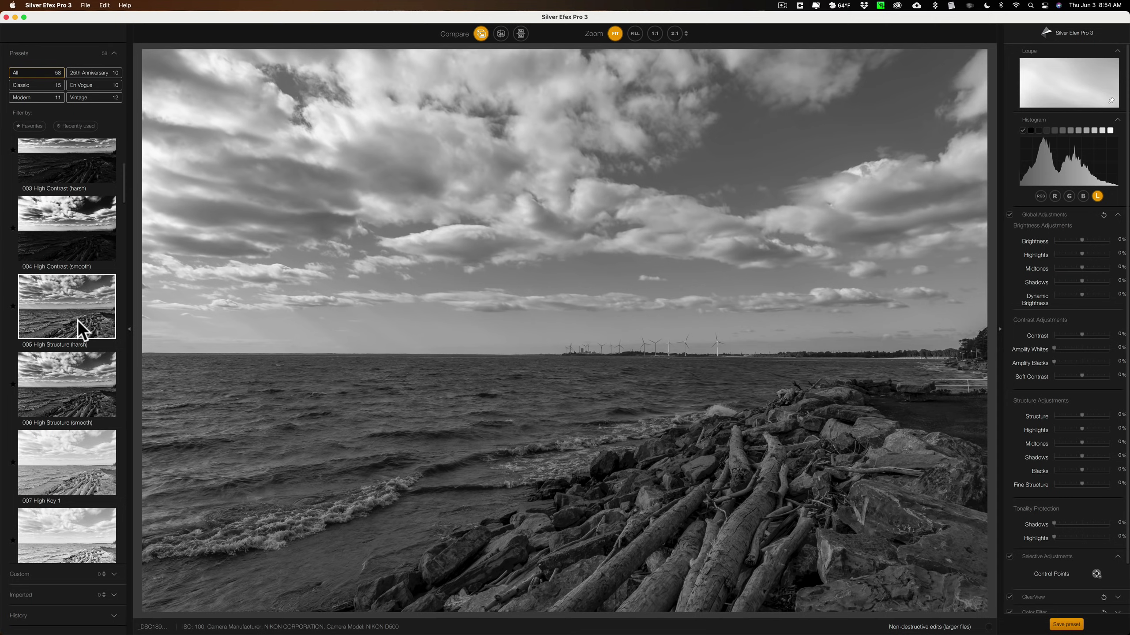
{"action": "left_click", "coordinate": [78, 319]}
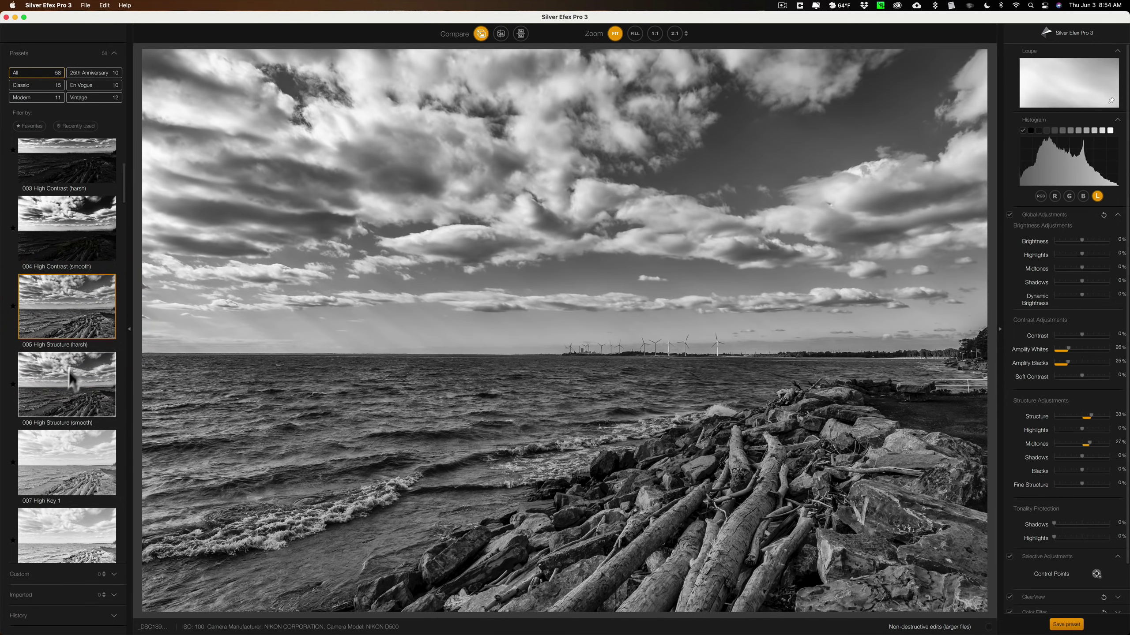
{"action": "left_click", "coordinate": [67, 386]}
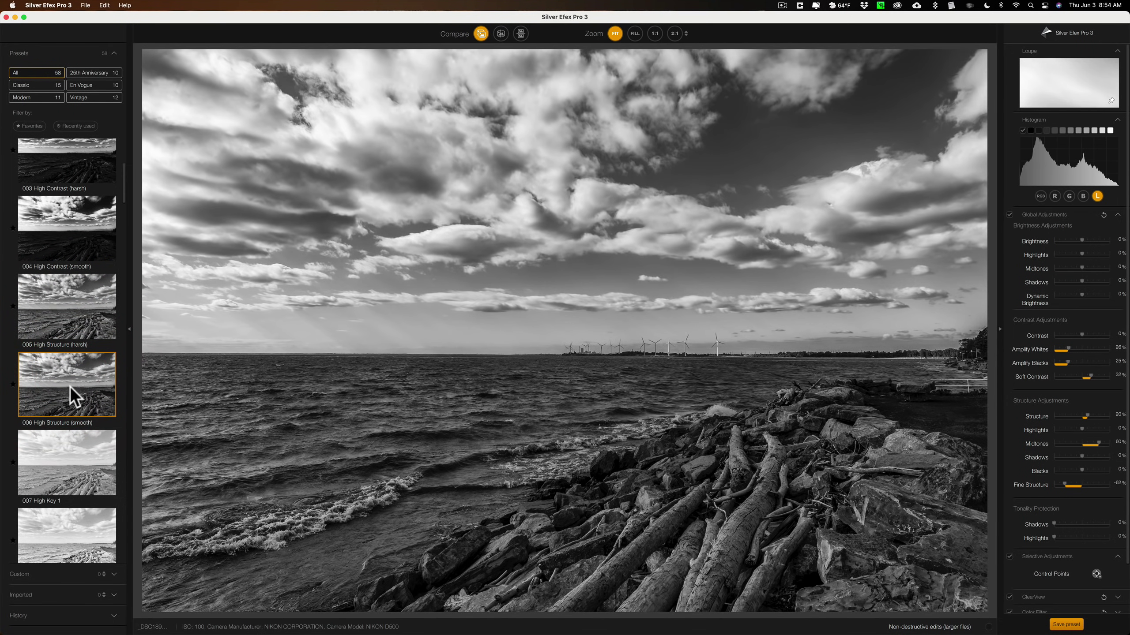
{"action": "scroll", "coordinate": [70, 381], "scroll_direction": "down", "scroll_amount": 10}
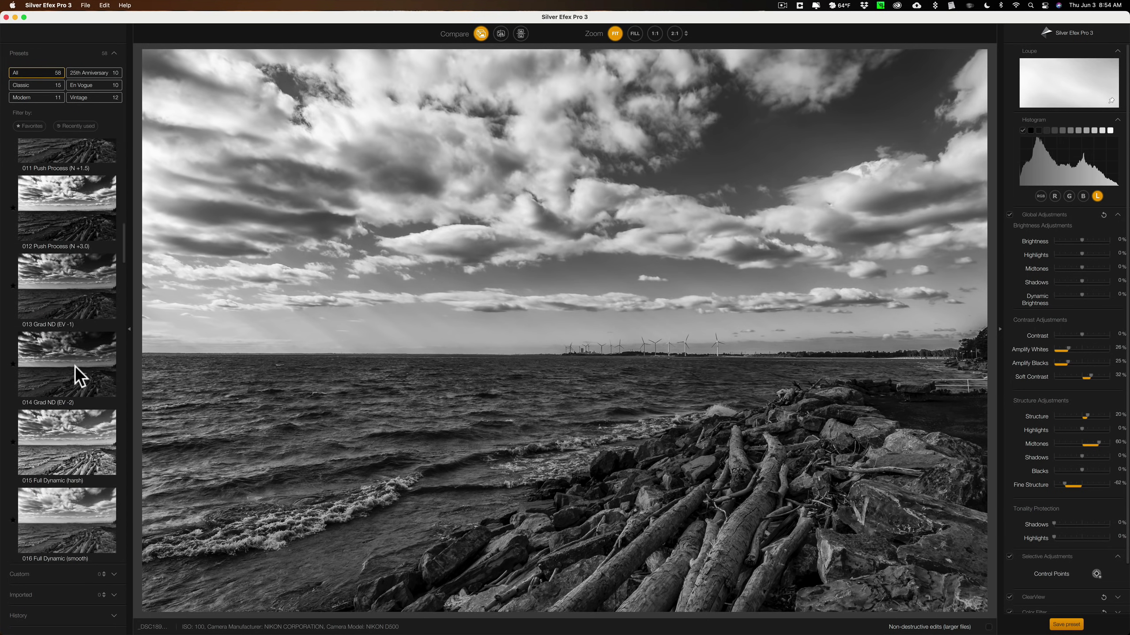
{"action": "scroll", "coordinate": [75, 367], "scroll_direction": "up", "scroll_amount": 8}
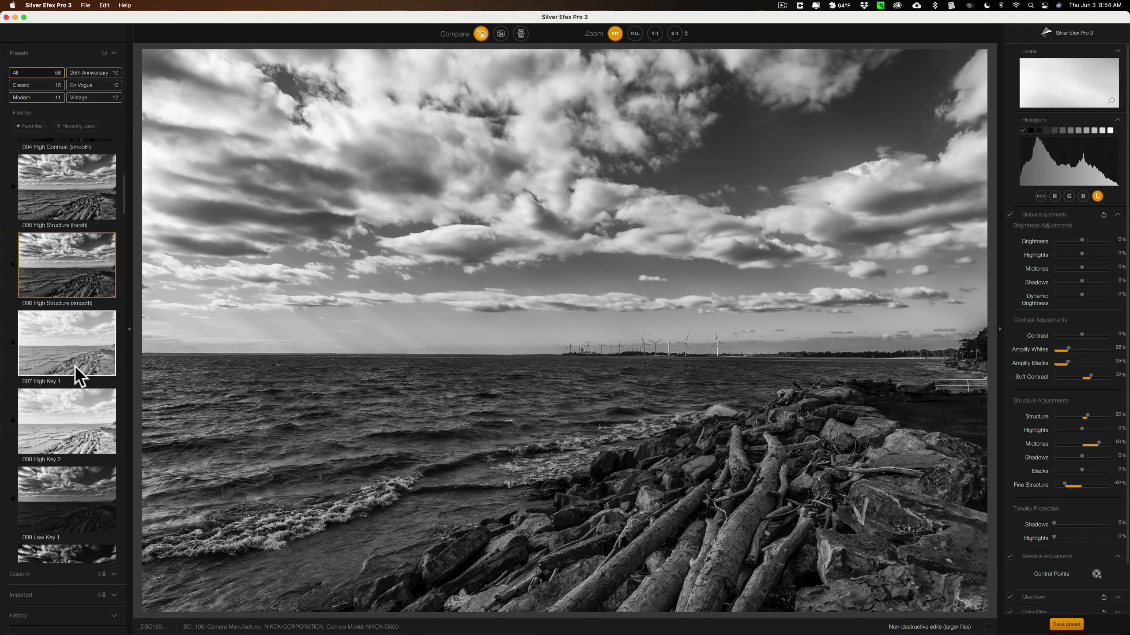
{"action": "scroll", "coordinate": [75, 367], "scroll_direction": "up", "scroll_amount": 1}
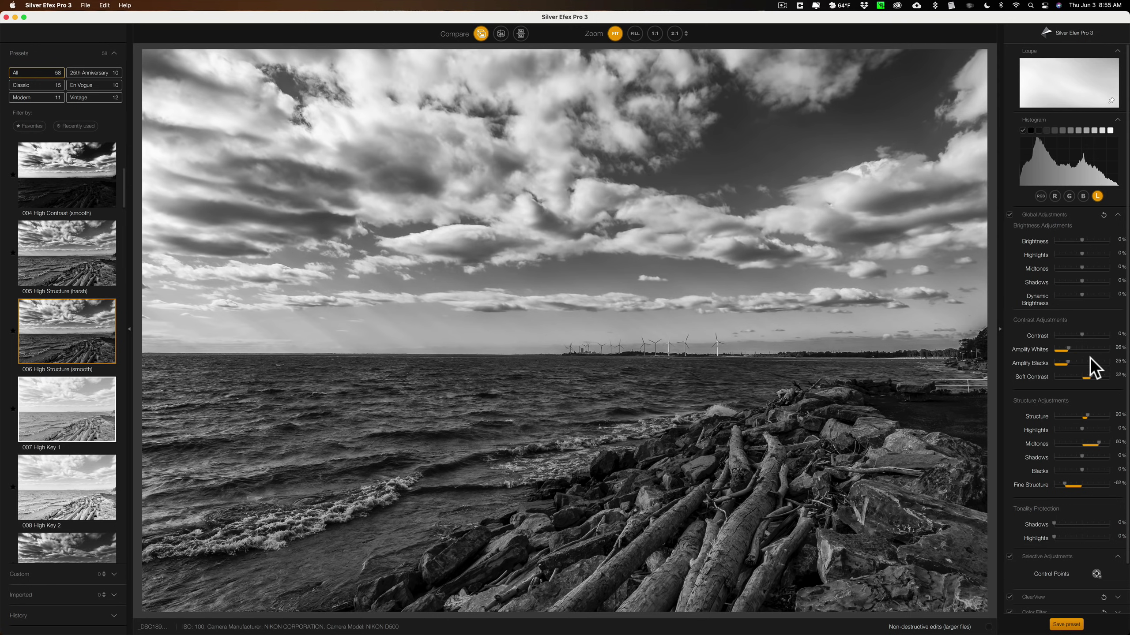
Adjust the highlights setting and lower the midtones structure to 22%.
{"action": "scroll", "coordinate": [1089, 357], "scroll_direction": "down", "scroll_amount": 3}
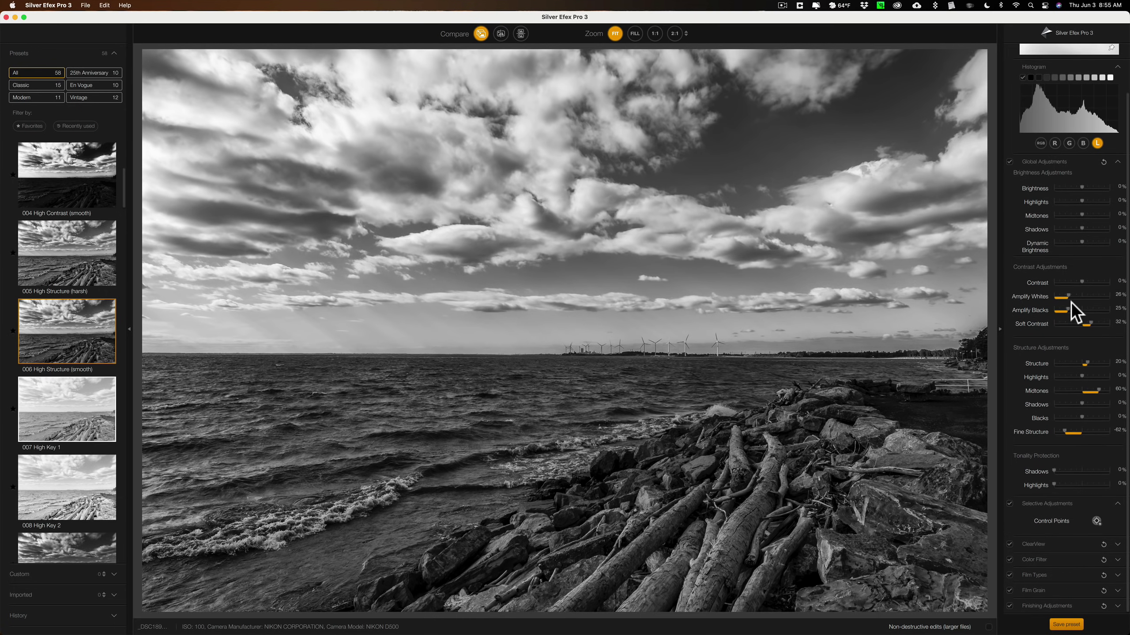
{"action": "left_click", "coordinate": [1070, 376]}
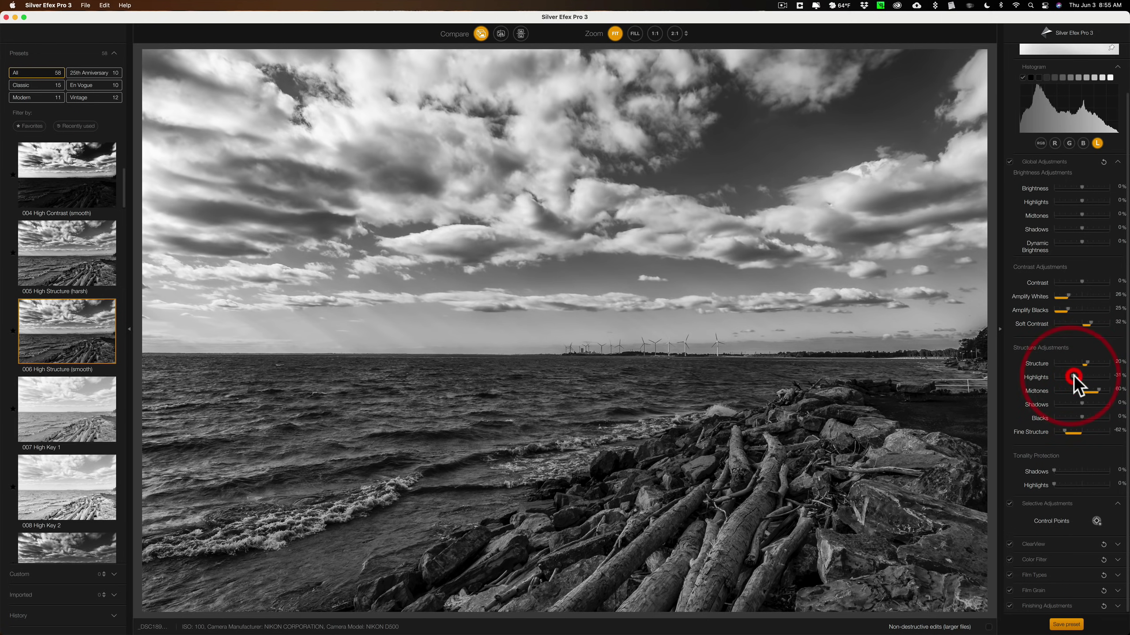
{"action": "left_click", "coordinate": [1065, 378]}
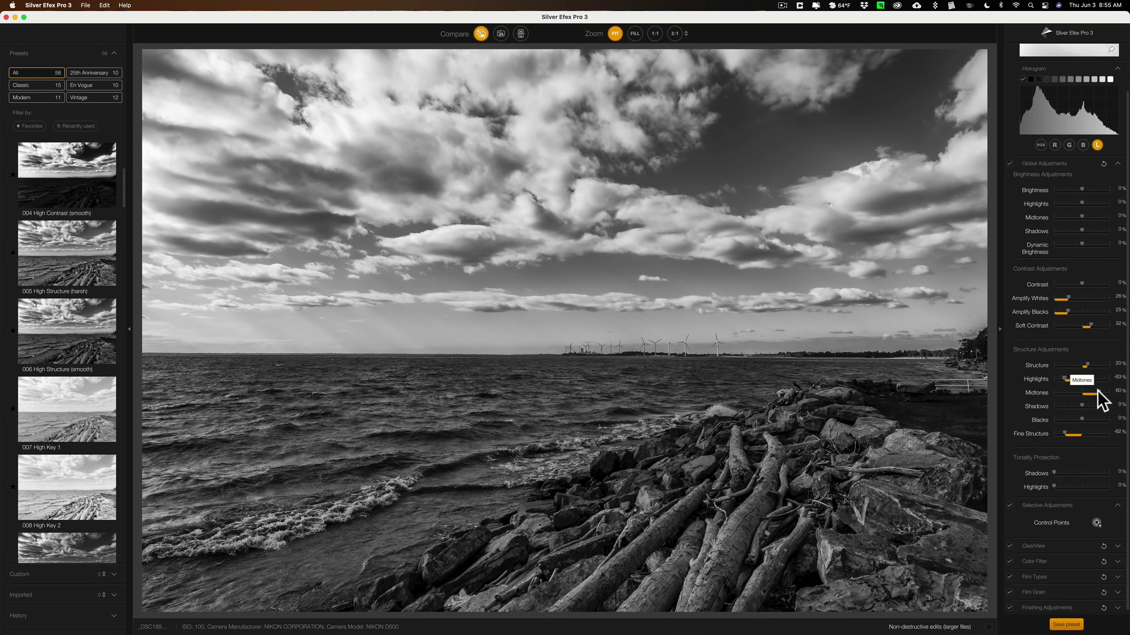
{"action": "mouse_move", "coordinate": [1098, 395]}
{"action": "left_mouse_down"}
{"action": "mouse_move", "coordinate": [1076, 390]}
{"action": "mouse_move", "coordinate": [1086, 391]}
{"action": "left_mouse_up"}
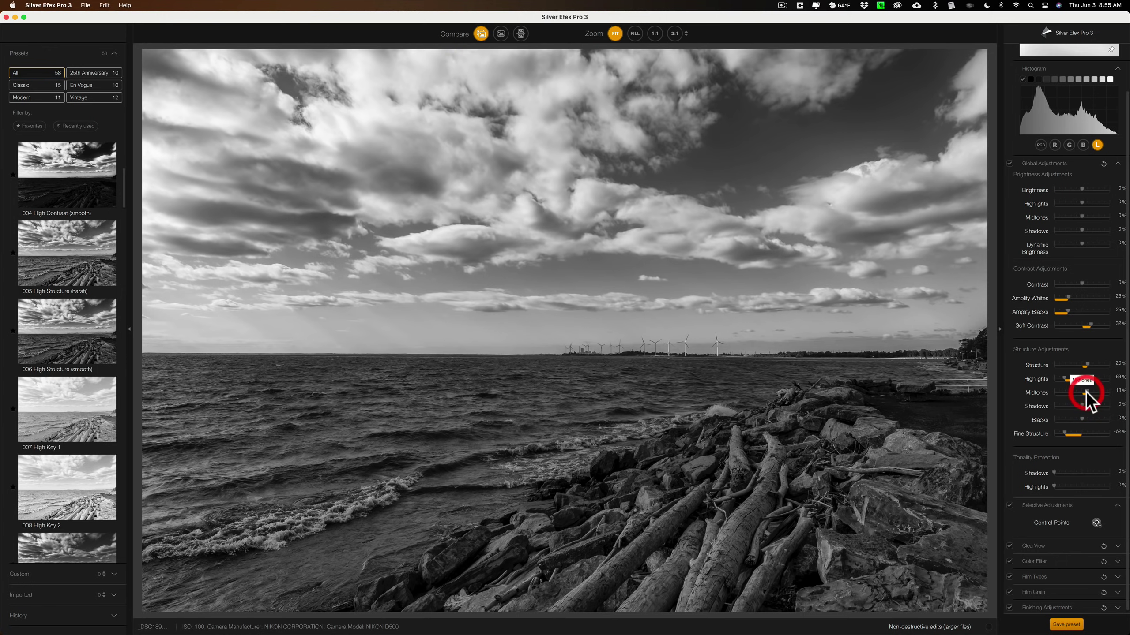
Darken the midtones to -21% and the shadows to -9%.
{"action": "scroll", "coordinate": [1069, 332], "scroll_direction": "down", "scroll_amount": 1}
{"action": "scroll", "coordinate": [1073, 313], "scroll_direction": "up", "scroll_amount": 3}
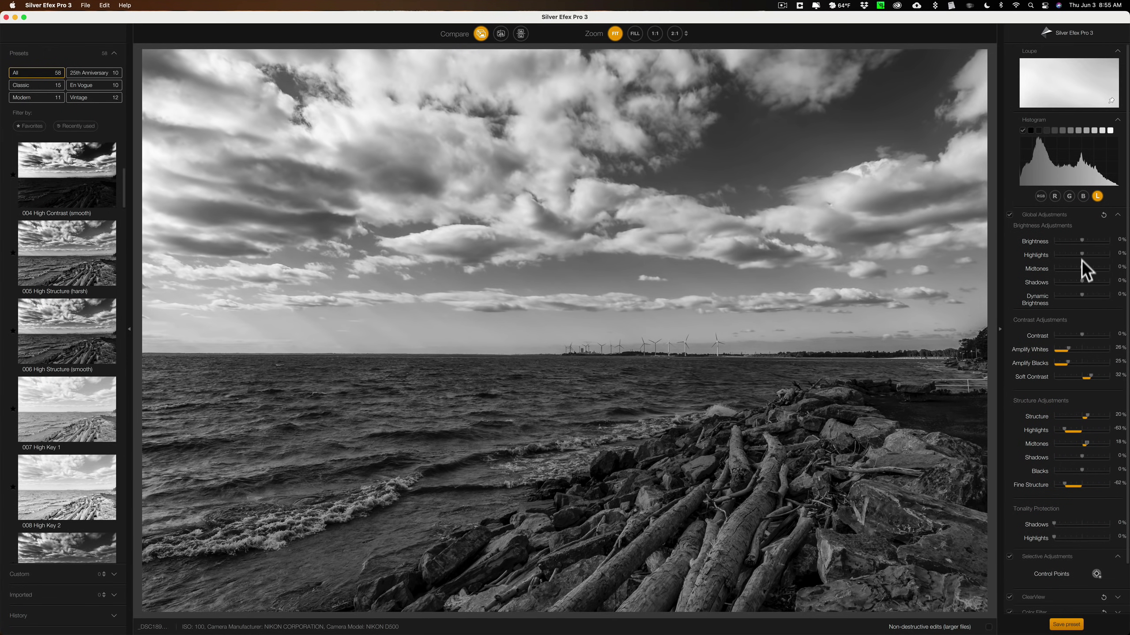
{"action": "mouse_move", "coordinate": [1081, 267]}
{"action": "left_mouse_down"}
{"action": "mouse_move", "coordinate": [1069, 269]}
{"action": "mouse_move", "coordinate": [1089, 253]}
{"action": "left_mouse_up"}
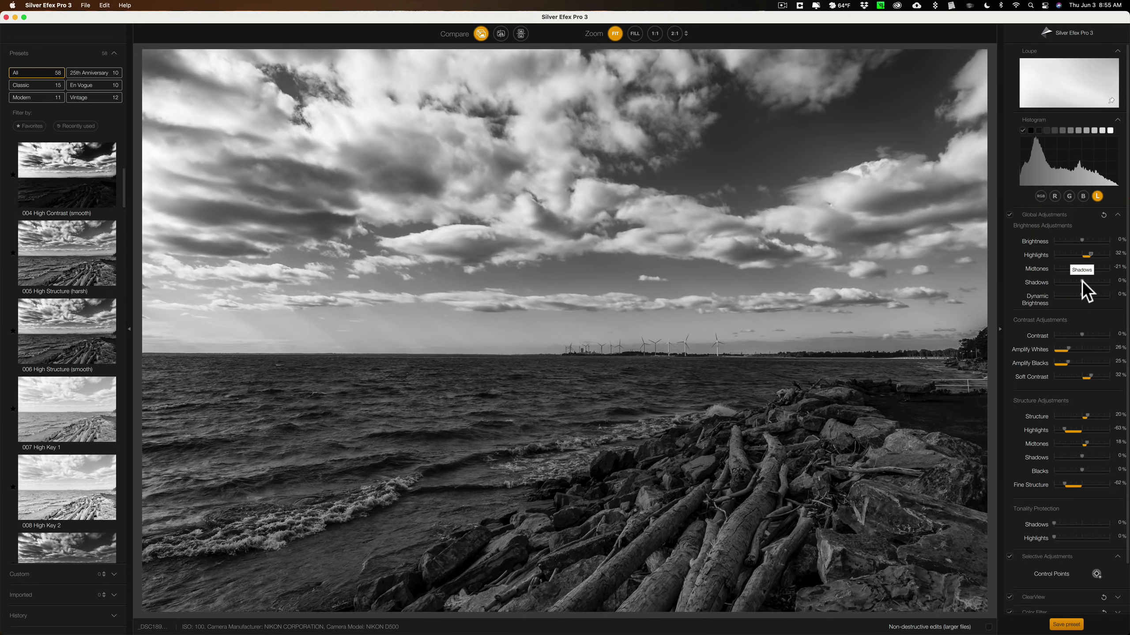
{"action": "scroll", "coordinate": [1082, 309], "scroll_direction": "down", "scroll_amount": 3}
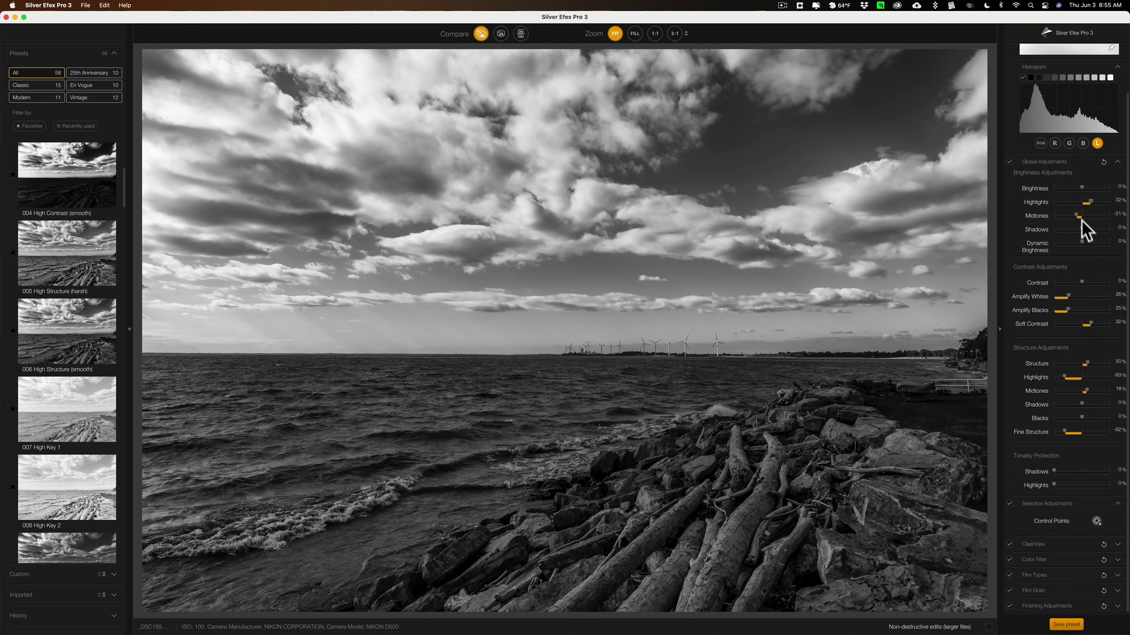
{"action": "left_click_drag", "start_coordinate": [1081, 226], "coordinate": [1080, 228]}
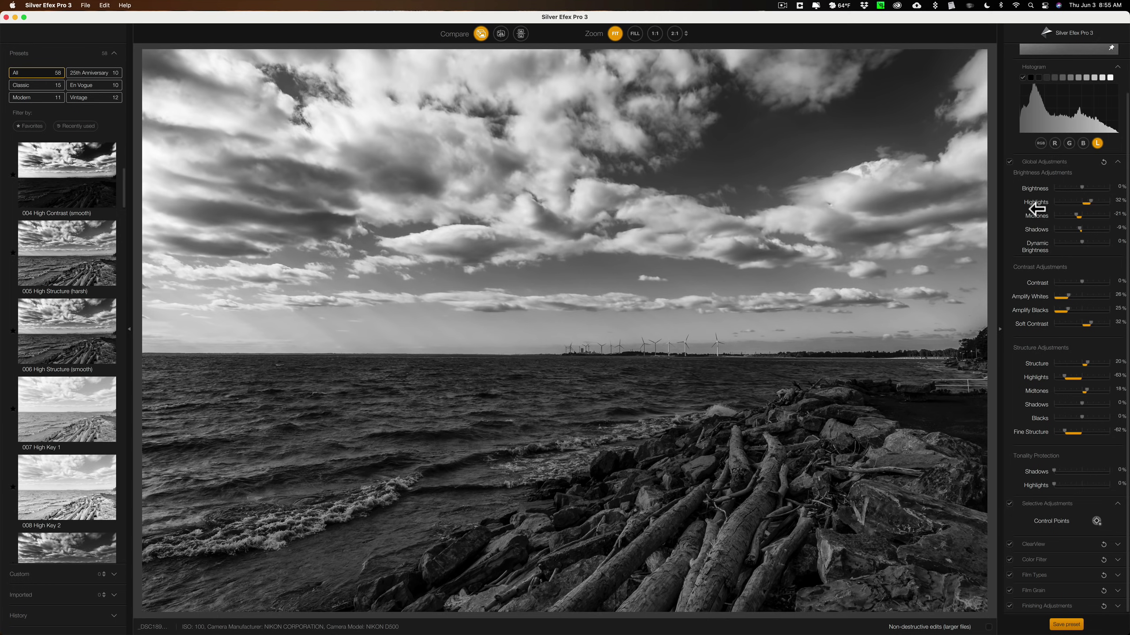
Quit Silver Efex Pro and reopen it with the portrait TIFF from the Dock.
{"action": "key", "text": "super+q"}
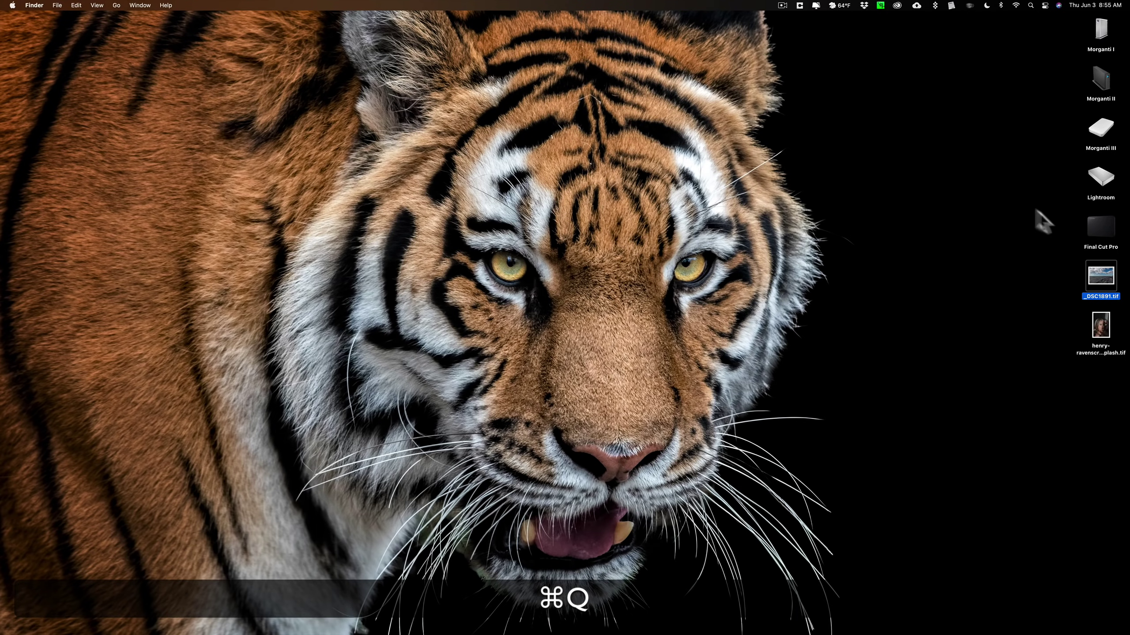
{"action": "left_click_drag", "start_coordinate": [1098, 331], "coordinate": [827, 614]}
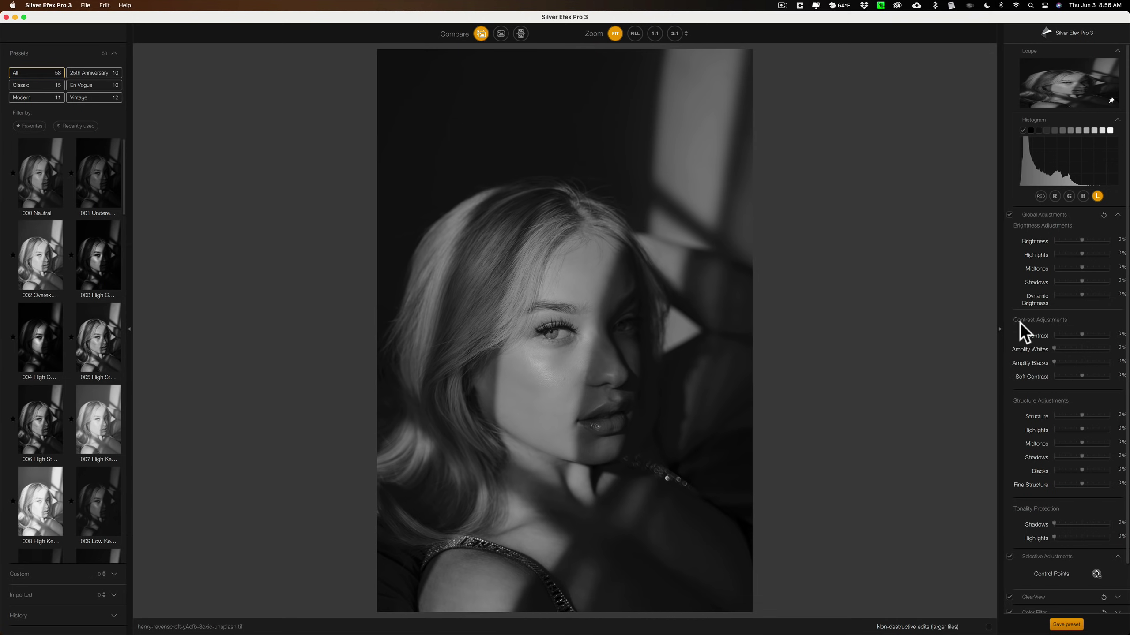
{"action": "scroll", "coordinate": [1023, 331], "scroll_direction": "down", "scroll_amount": 3}
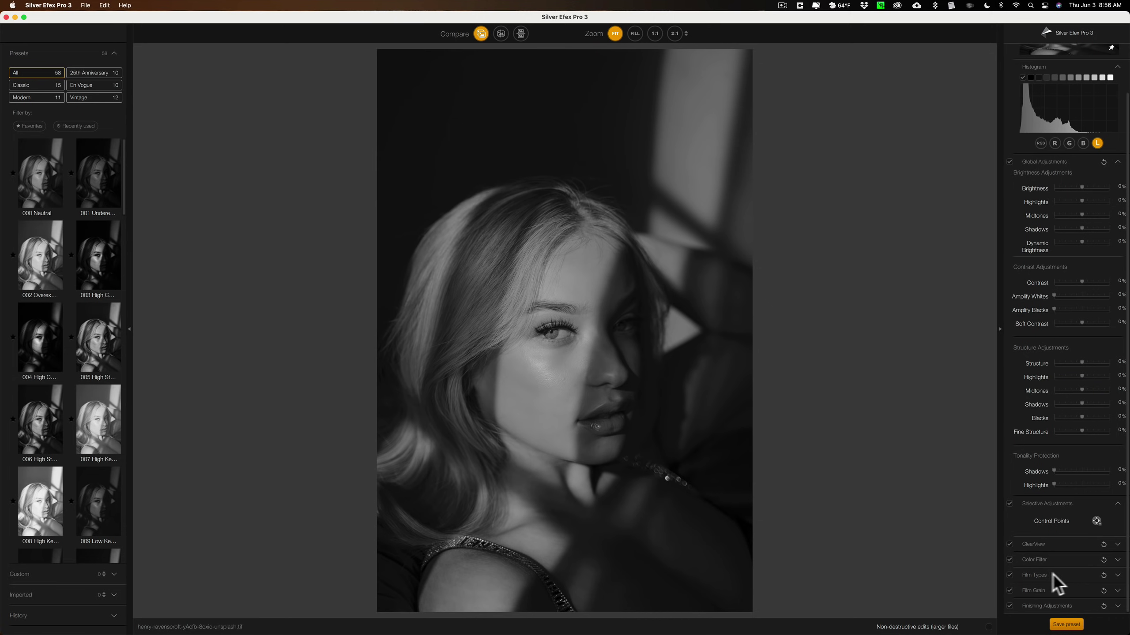
Expand the Film Types settings and try the Agfa APX Pro 100 film stock.
{"action": "left_click", "coordinate": [1117, 576]}
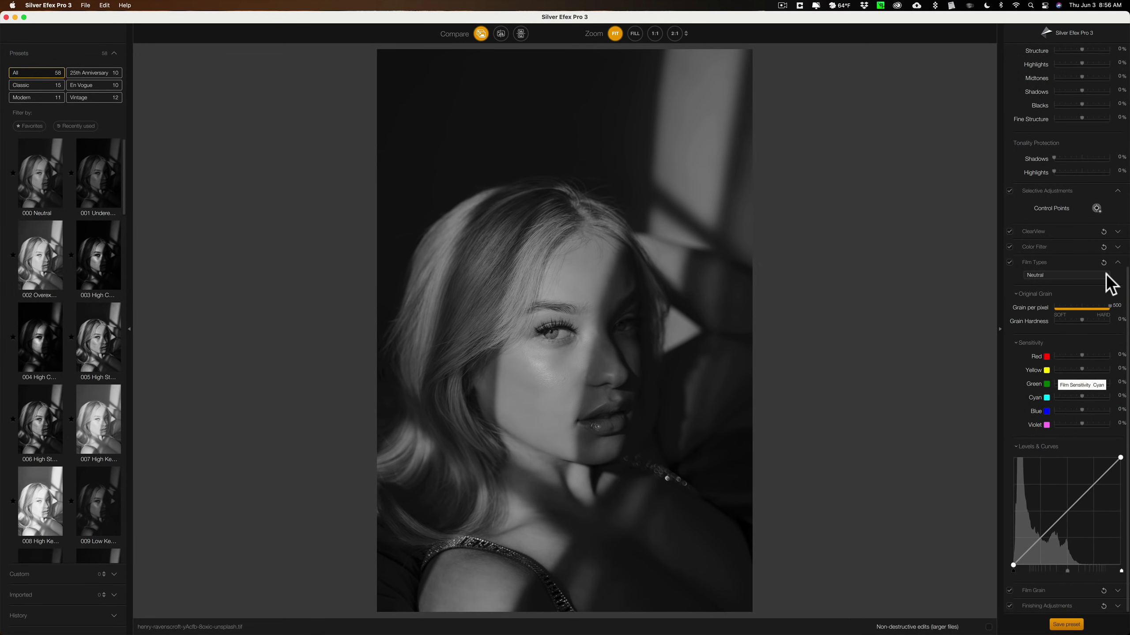
{"action": "left_click", "coordinate": [1106, 275]}
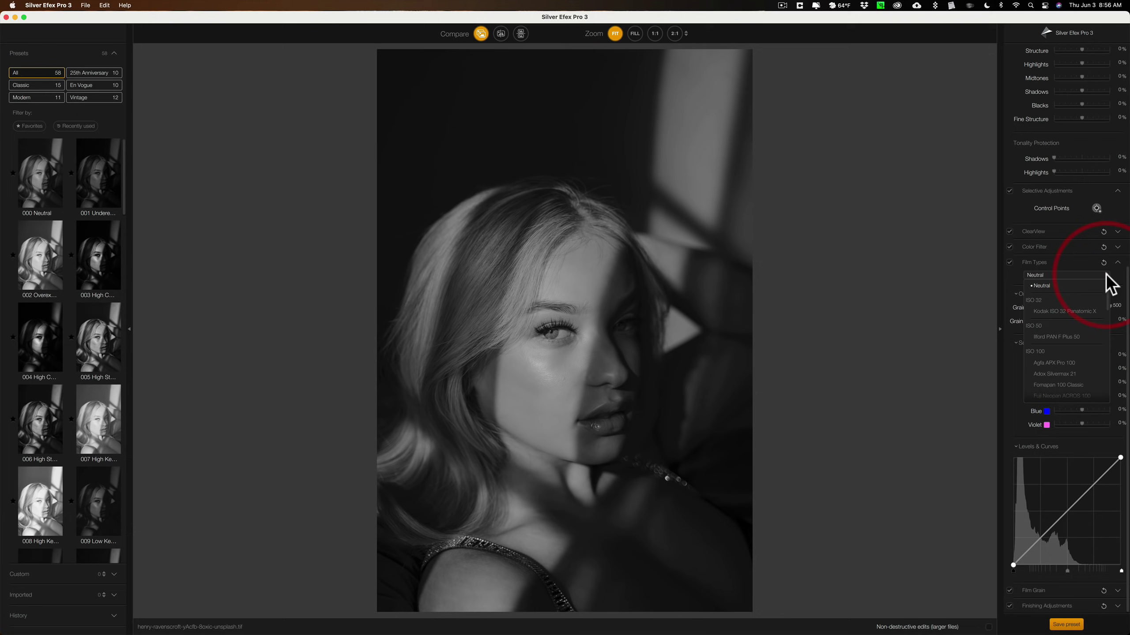
{"action": "scroll", "coordinate": [1073, 385], "scroll_direction": "down", "scroll_amount": 4}
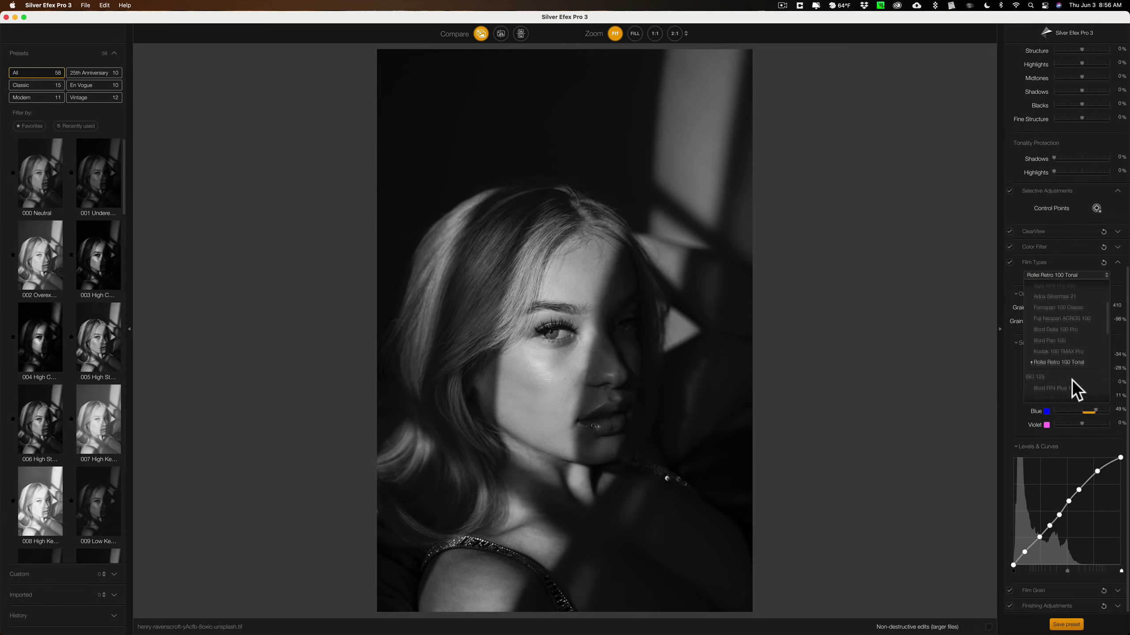
{"action": "scroll", "coordinate": [1071, 381], "scroll_direction": "down", "scroll_amount": 3}
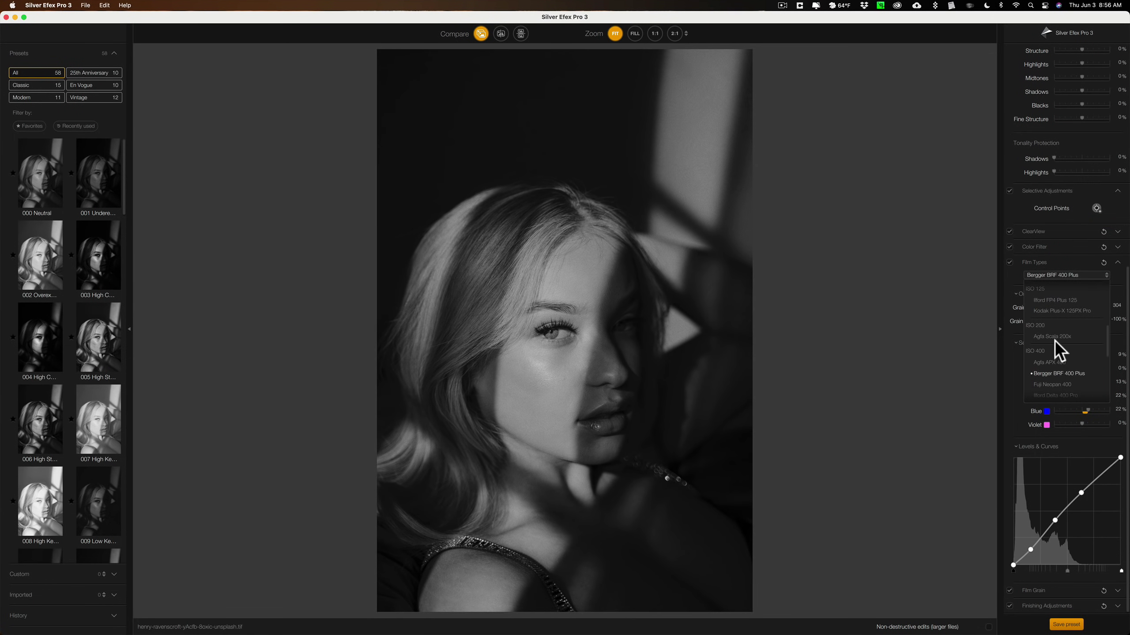
{"action": "scroll", "coordinate": [1078, 327], "scroll_direction": "up", "scroll_amount": 3}
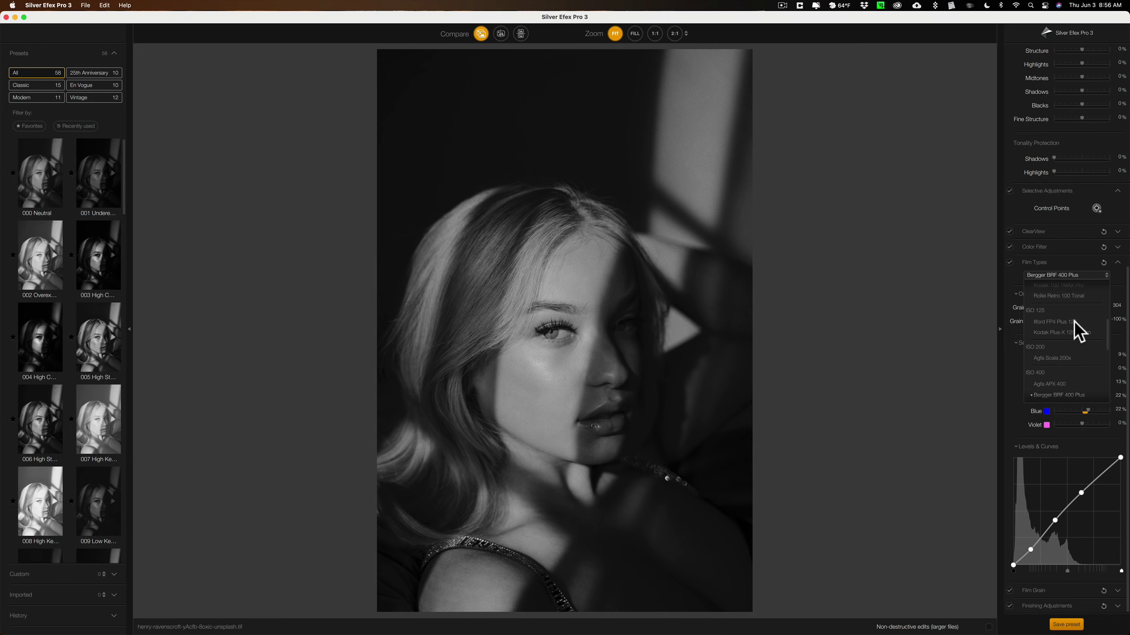
{"action": "scroll", "coordinate": [1070, 338], "scroll_direction": "up", "scroll_amount": 3}
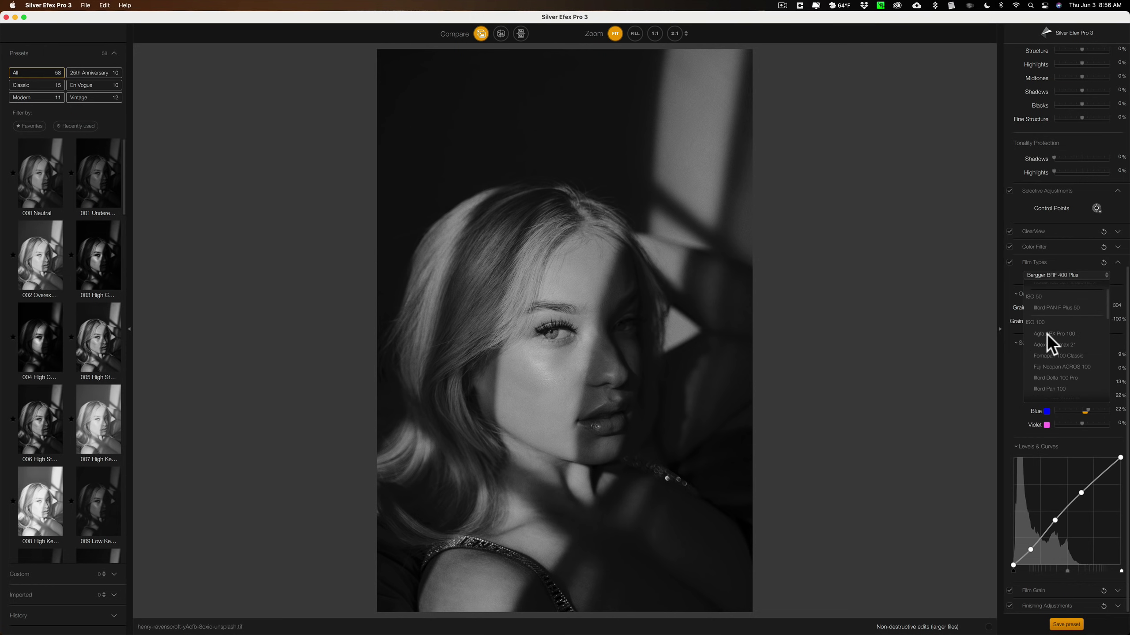
{"action": "left_click", "coordinate": [1053, 335]}
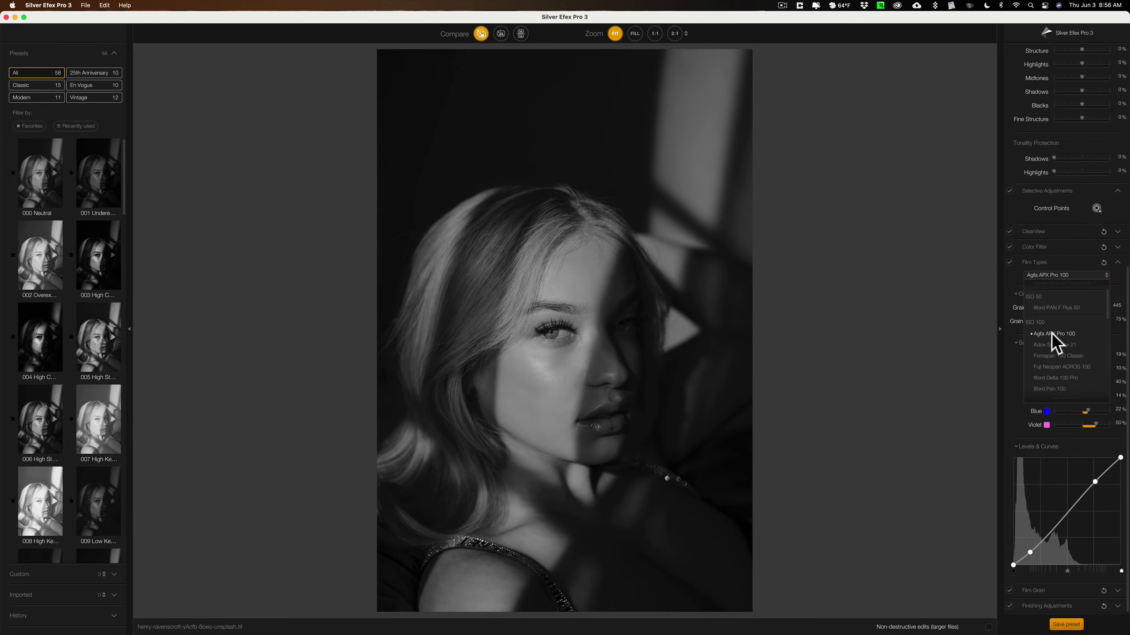
{"action": "left_click", "coordinate": [1059, 333]}
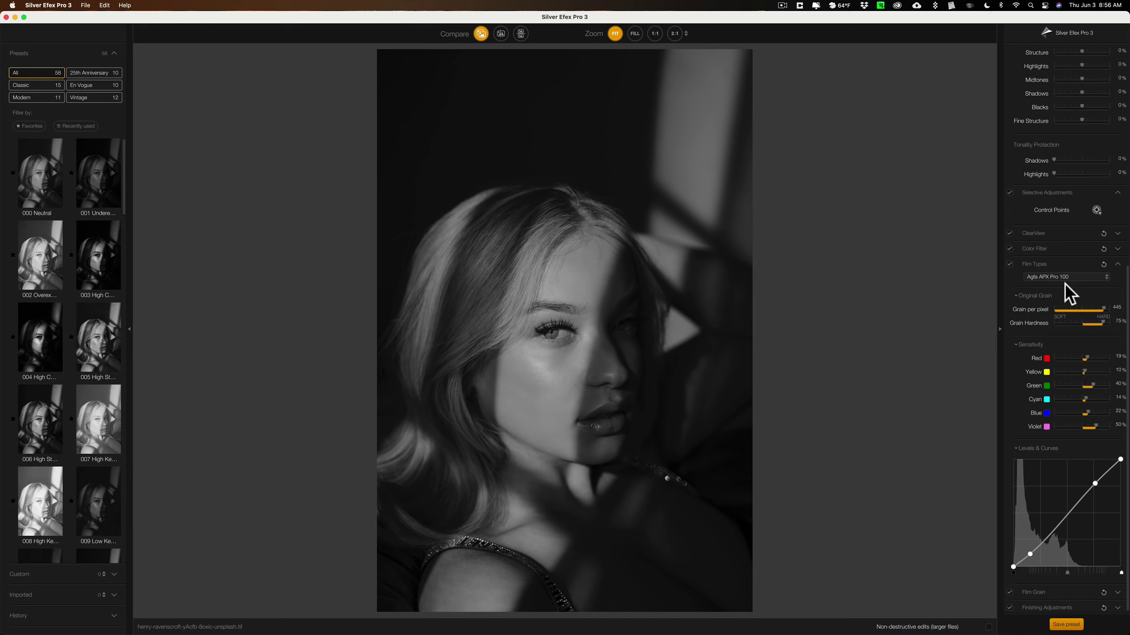
Try the Fomapan 100 Classic, Fuji Neopan ACROS 100 and Ilford Delta 100 Pro film looks.
{"action": "left_click", "coordinate": [1106, 277]}
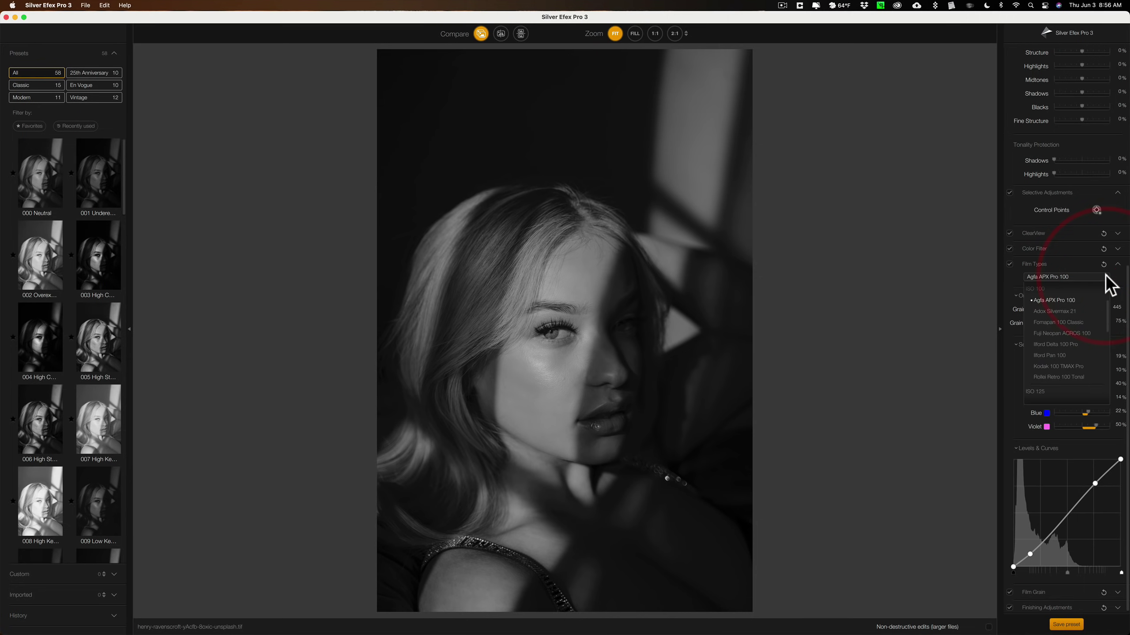
{"action": "left_click", "coordinate": [1080, 323]}
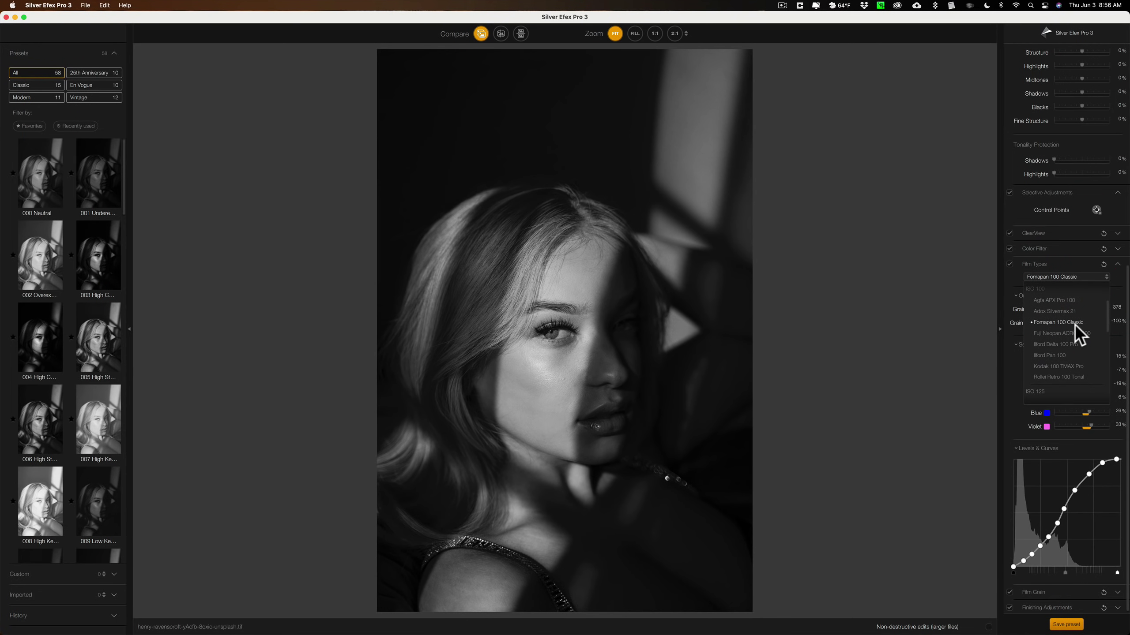
{"action": "left_click", "coordinate": [1072, 333]}
{"action": "left_click", "coordinate": [1069, 345]}
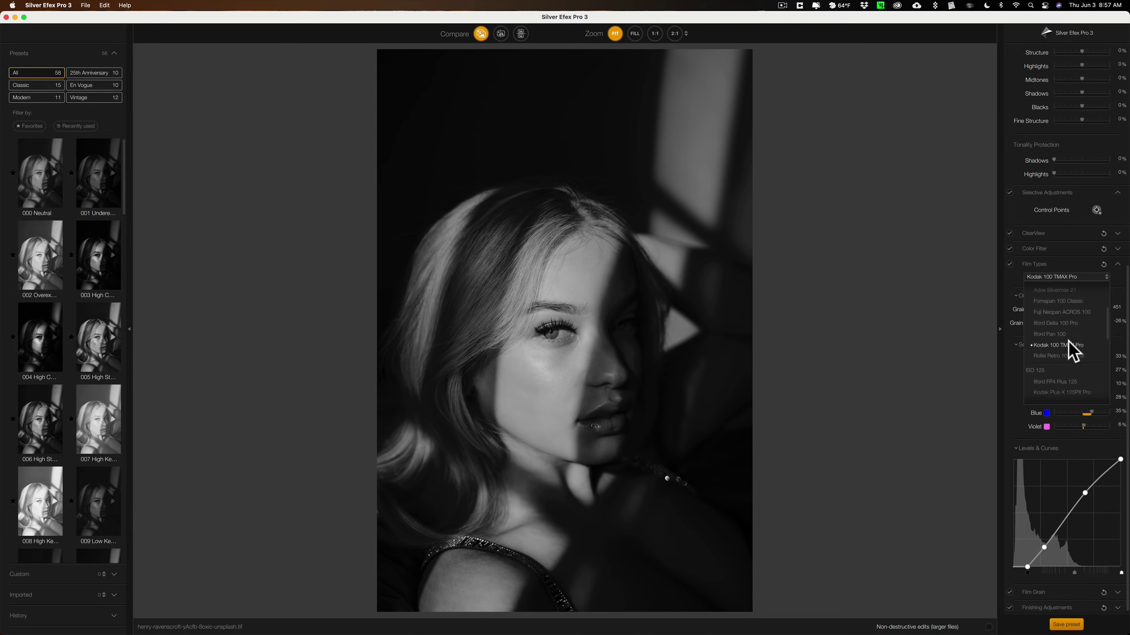
Try Kodak 400 TMAX Pro, Fuji Neopan Pro 1600 and Fuji Neopan 400 film looks.
{"action": "scroll", "coordinate": [1071, 349], "scroll_direction": "down", "scroll_amount": 2}
{"action": "scroll", "coordinate": [1084, 357], "scroll_direction": "down", "scroll_amount": 7}
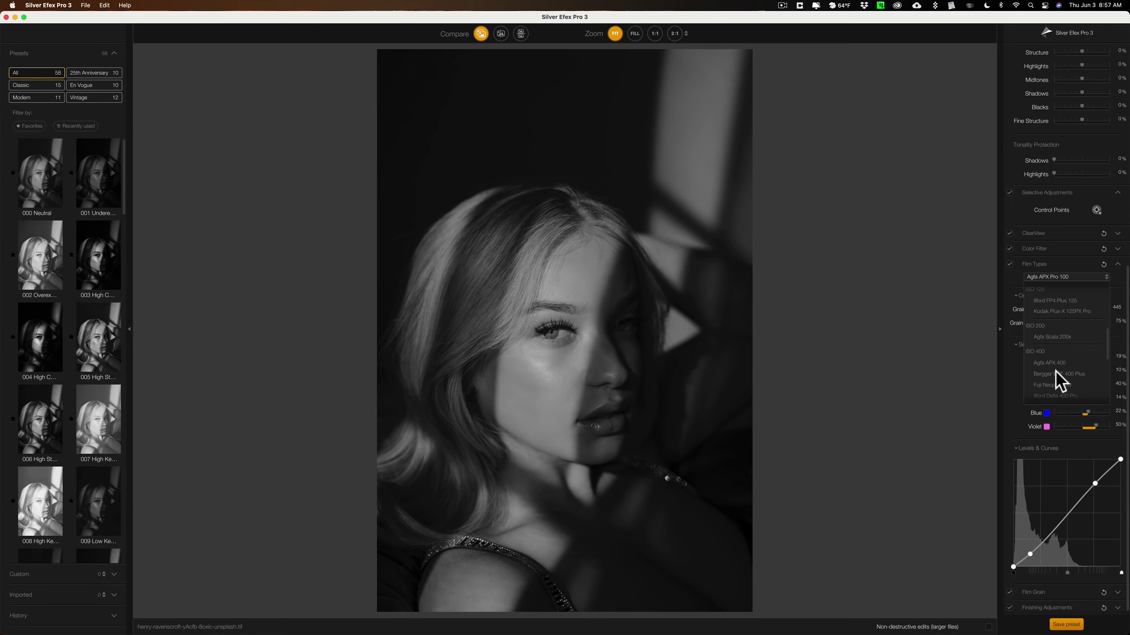
{"action": "scroll", "coordinate": [1054, 342], "scroll_direction": "down", "scroll_amount": 5}
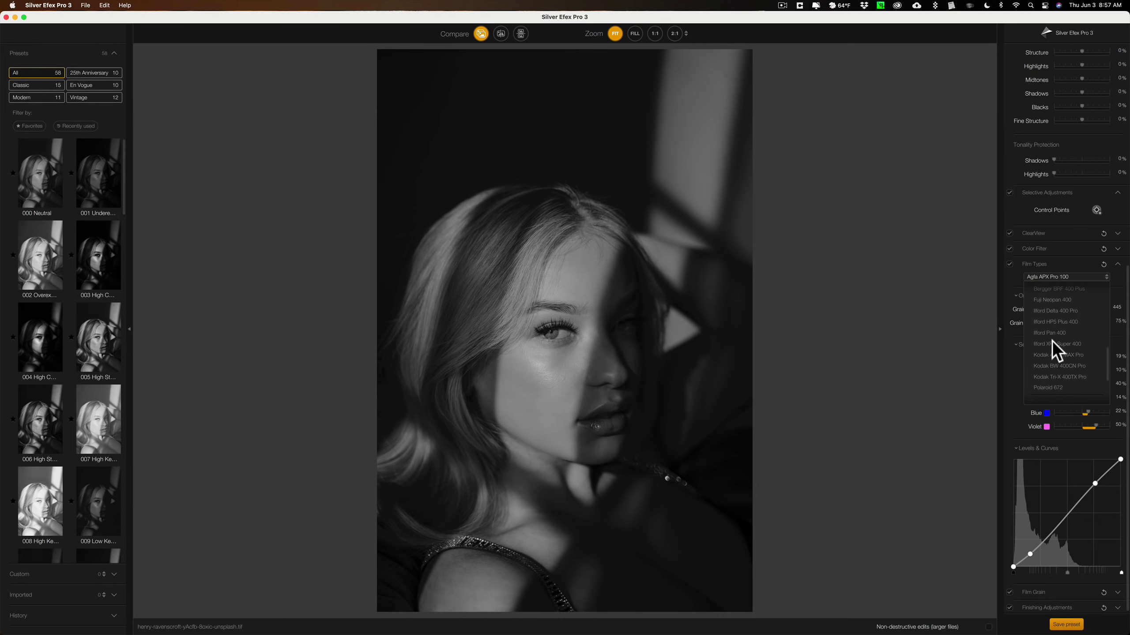
{"action": "left_click", "coordinate": [1052, 355]}
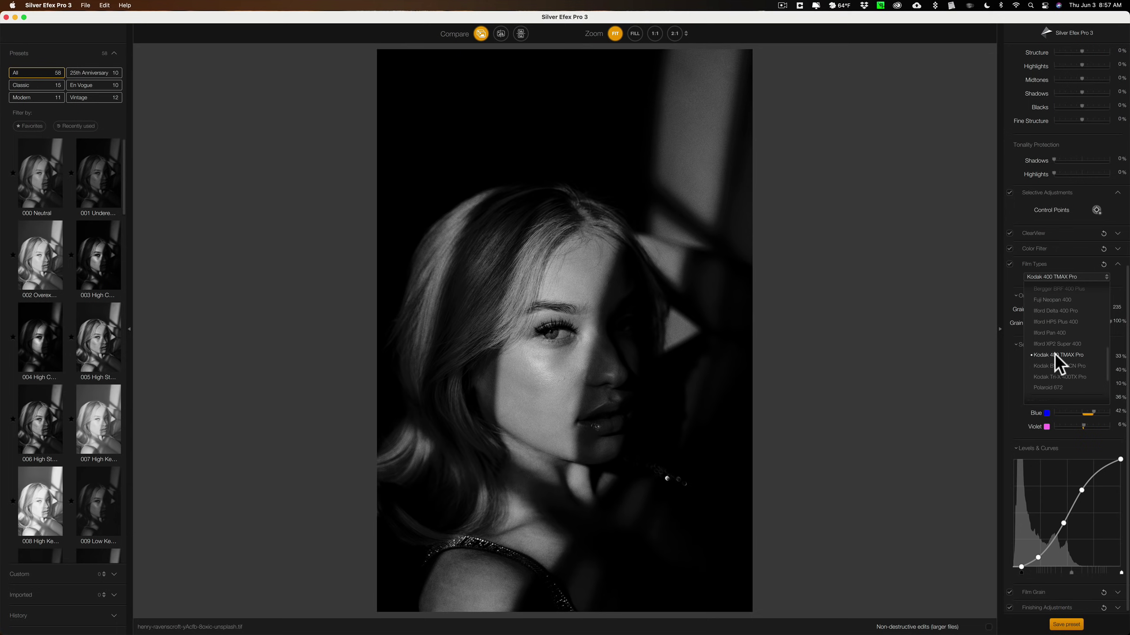
{"action": "scroll", "coordinate": [1054, 353], "scroll_direction": "down", "scroll_amount": 3}
{"action": "left_click", "coordinate": [1057, 348]}
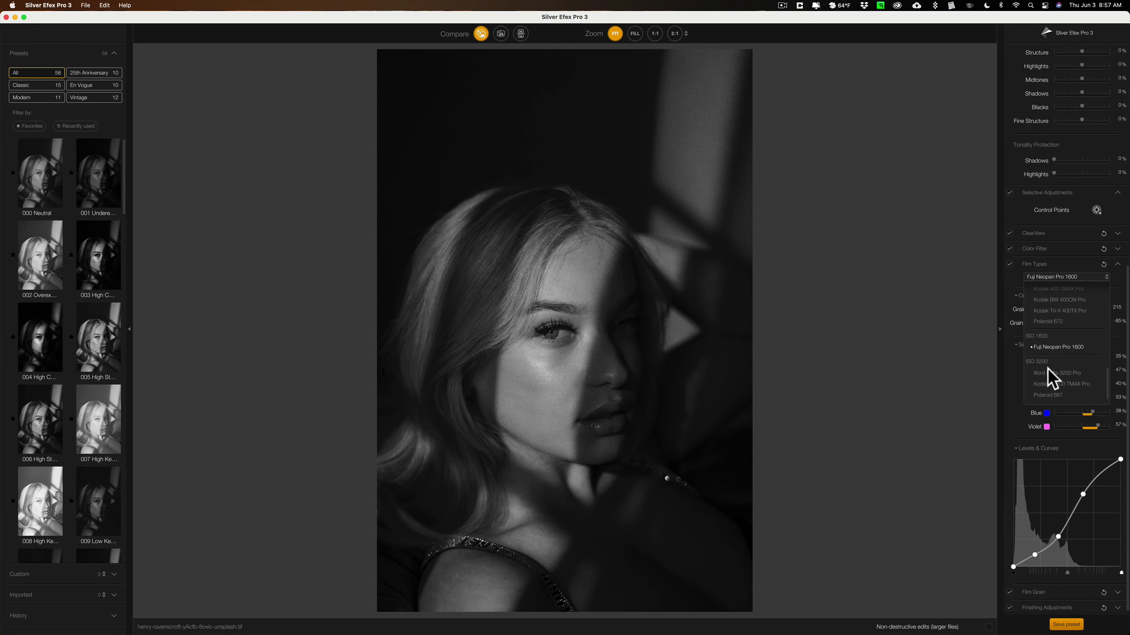
{"action": "scroll", "coordinate": [1048, 370], "scroll_direction": "up", "scroll_amount": 5}
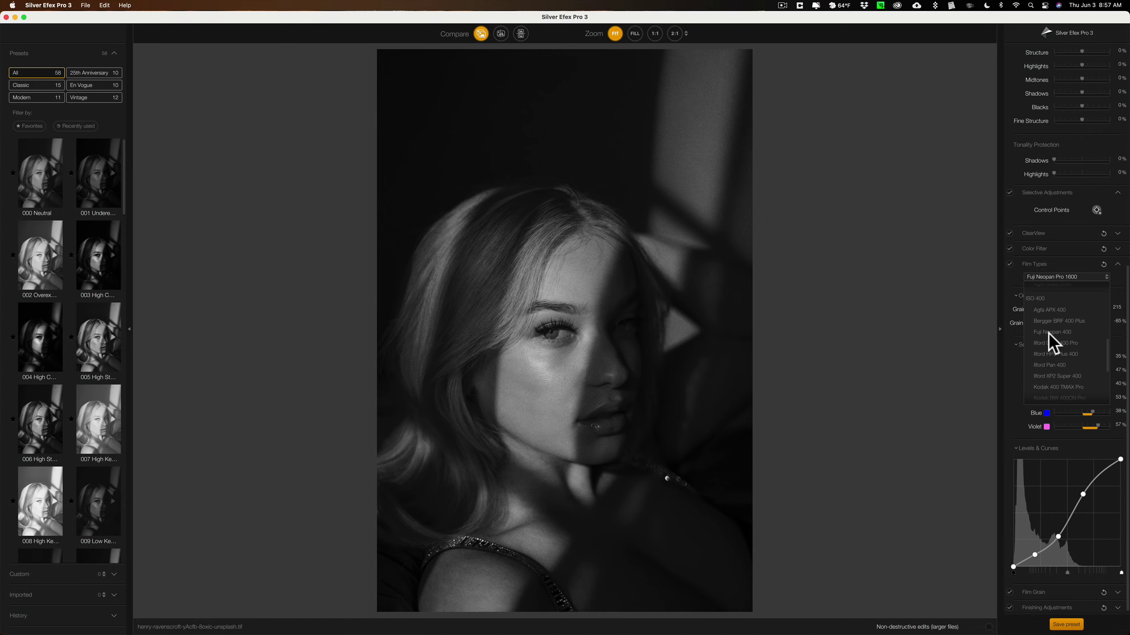
{"action": "left_click", "coordinate": [1051, 333]}
{"action": "left_click", "coordinate": [1053, 332]}
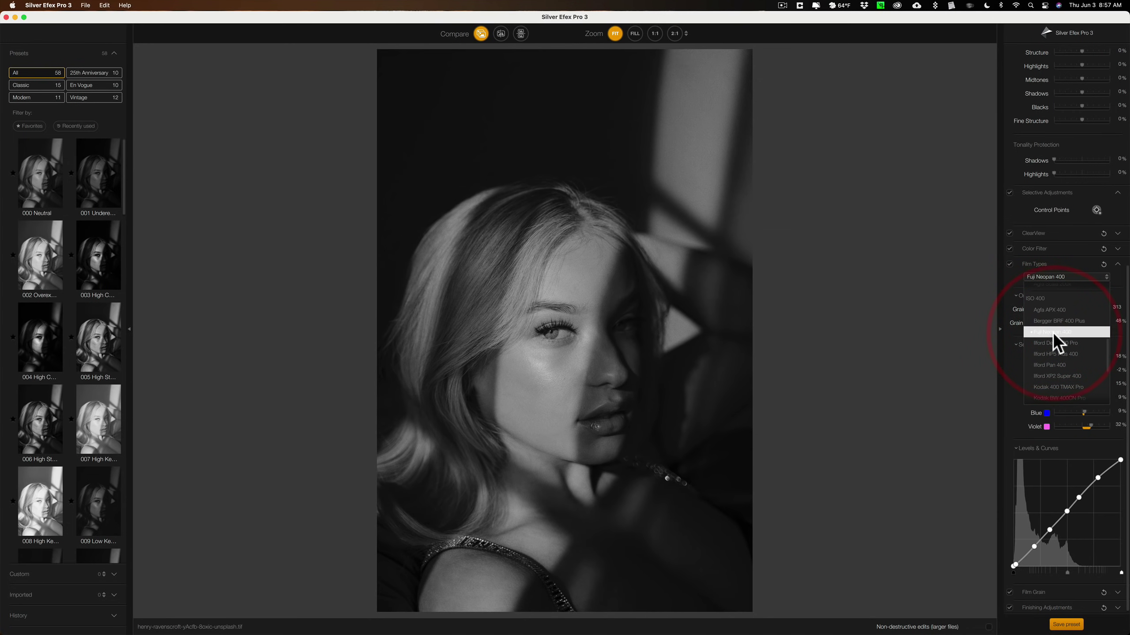
Try Agfa APX 400, then choose Agfa Scala 200x and collapse the Film Types panel.
{"action": "left_click", "coordinate": [1069, 276]}
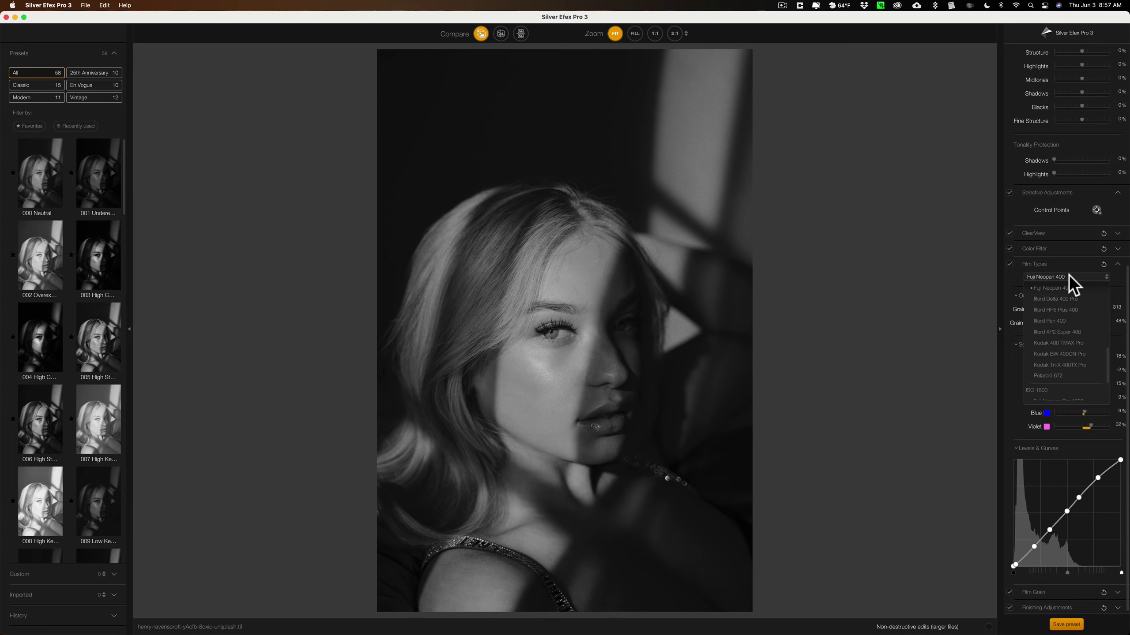
{"action": "scroll", "coordinate": [1069, 296], "scroll_direction": "up", "scroll_amount": 3}
{"action": "left_click", "coordinate": [1069, 296]}
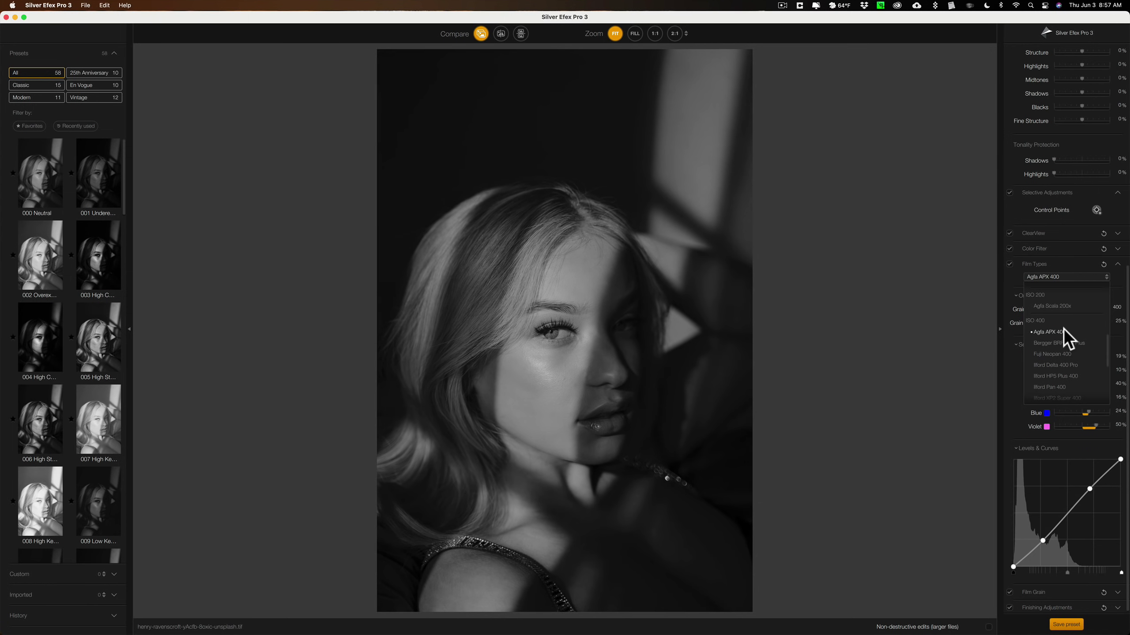
{"action": "left_click", "coordinate": [1050, 306]}
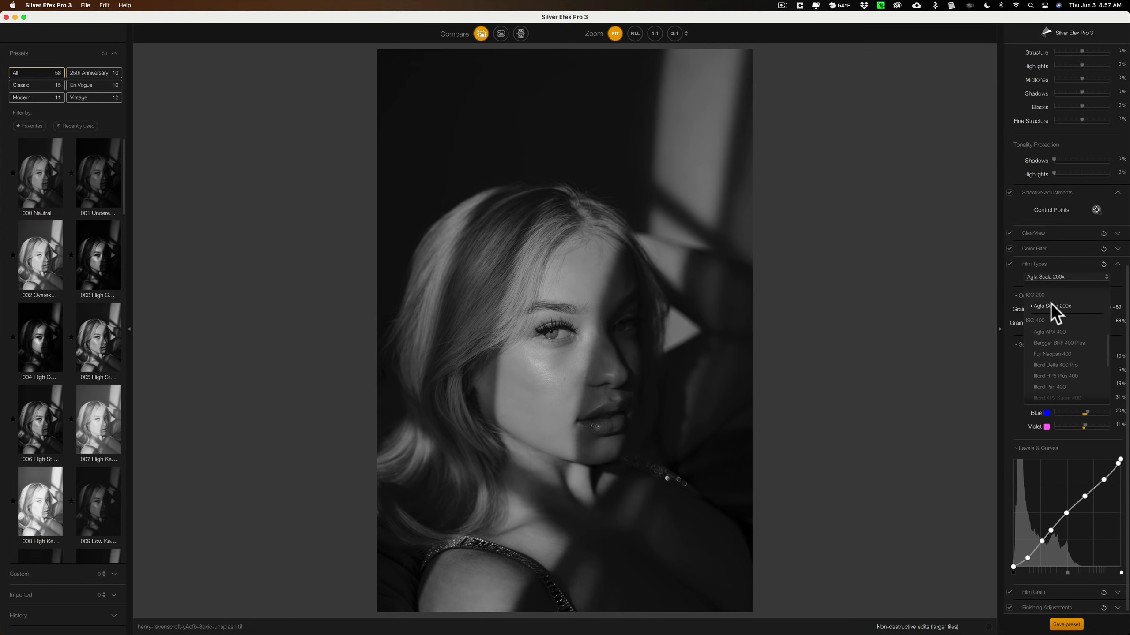
{"action": "left_click", "coordinate": [1054, 311]}
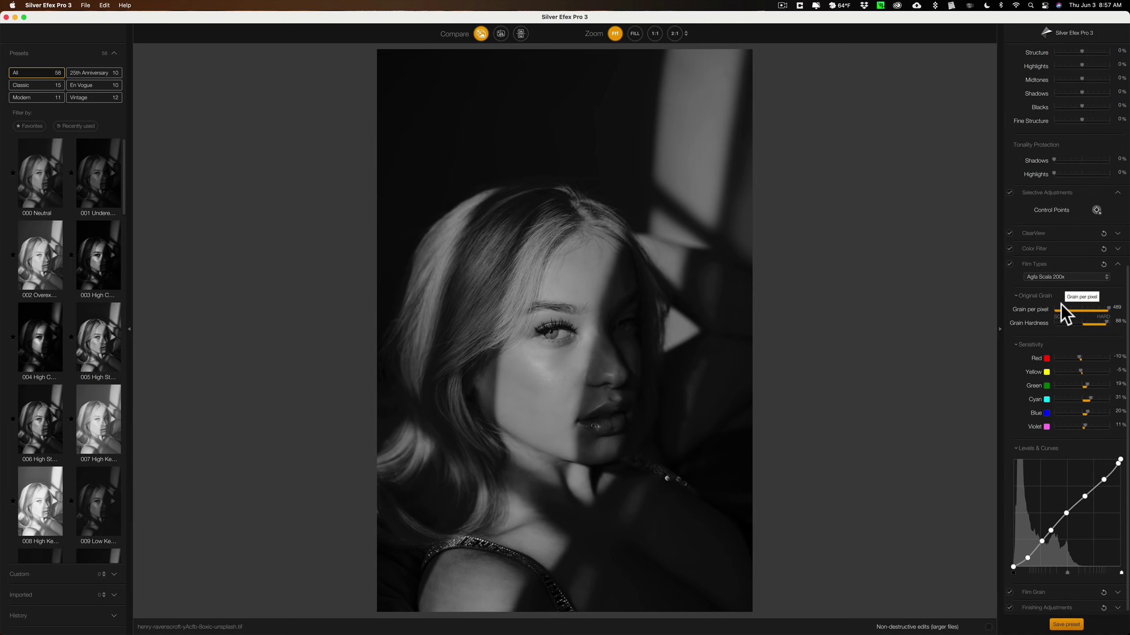
{"action": "left_click", "coordinate": [1117, 263]}
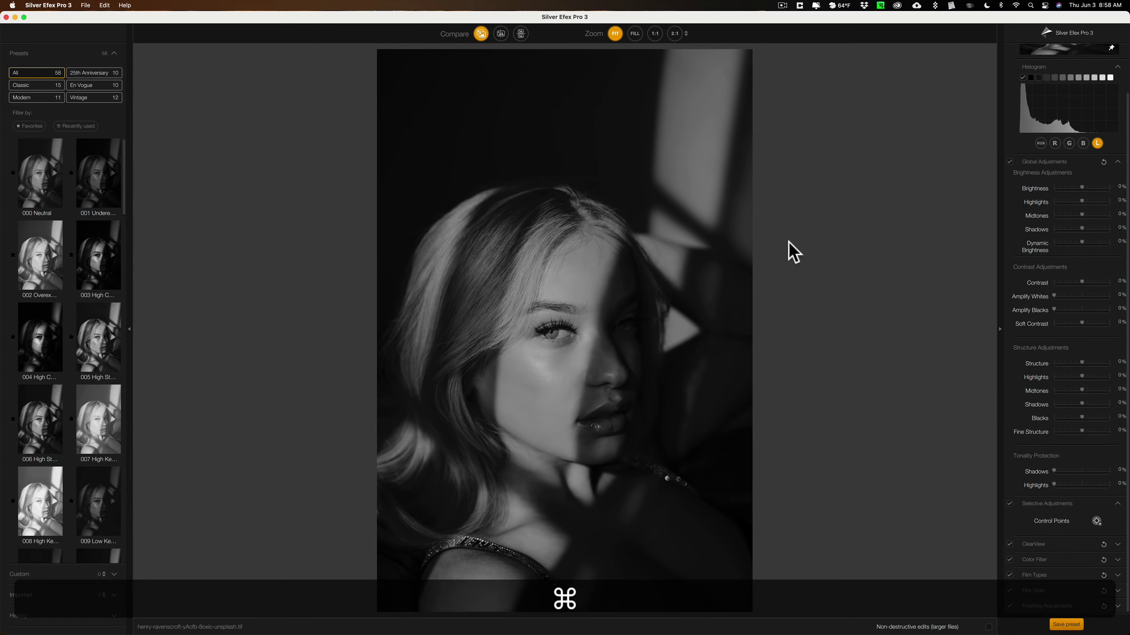
Quit Silver Efex Pro 3 and open _DSC1891.tif in Photoshop without Camera Raw edits.
{"action": "key", "text": "super+q"}
{"action": "left_click", "coordinate": [1092, 281]}
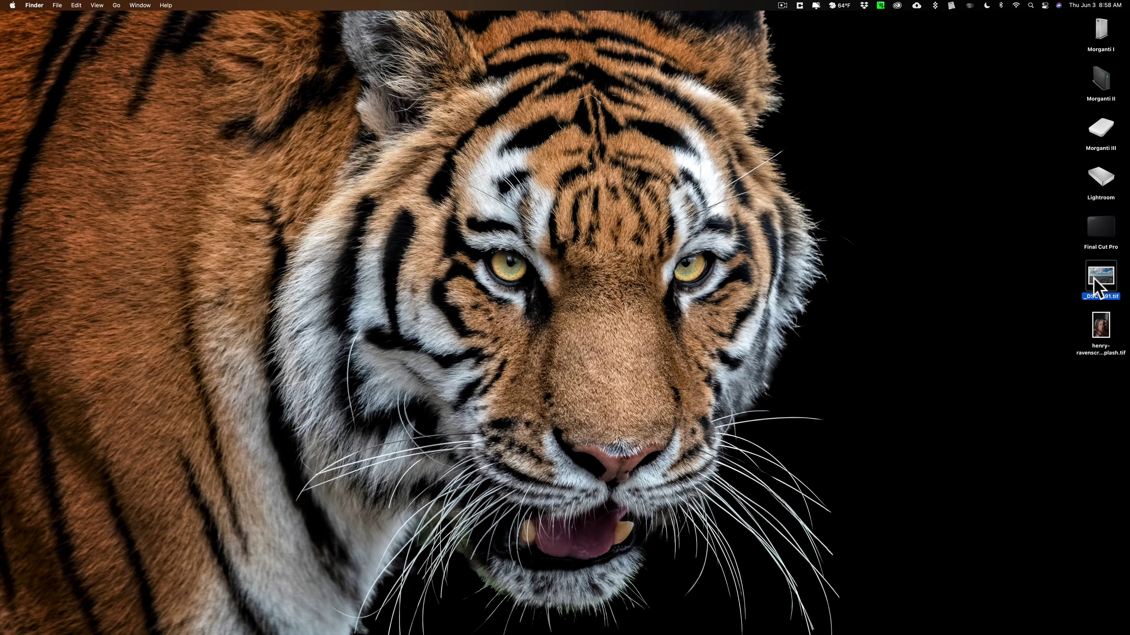
{"action": "left_click_drag", "start_coordinate": [1092, 281], "coordinate": [749, 616]}
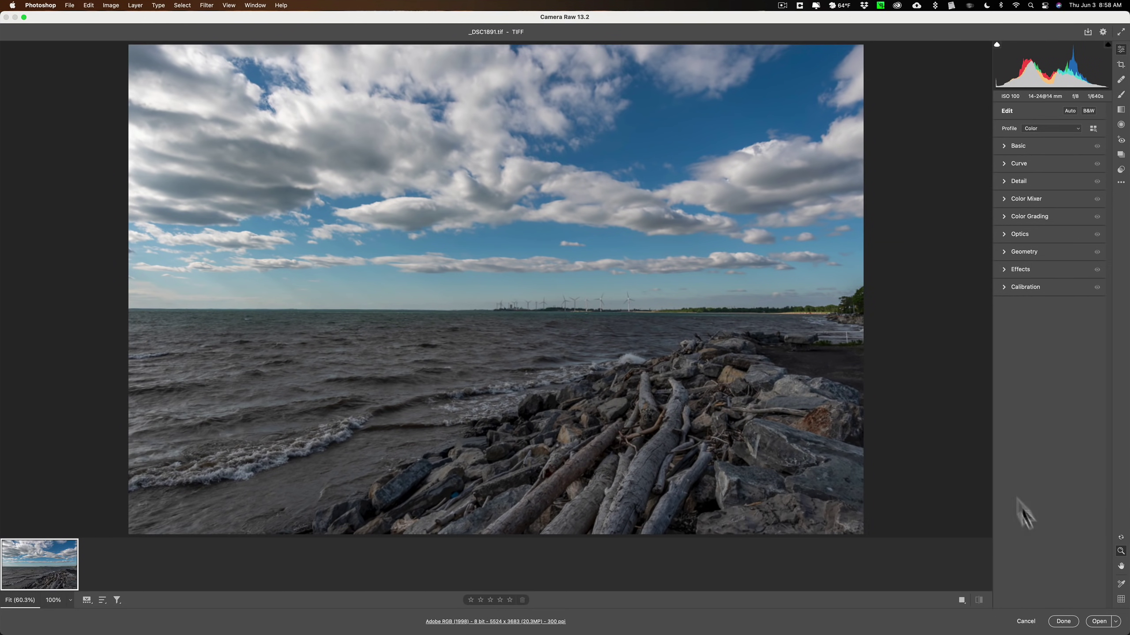
{"action": "left_click", "coordinate": [1097, 622]}
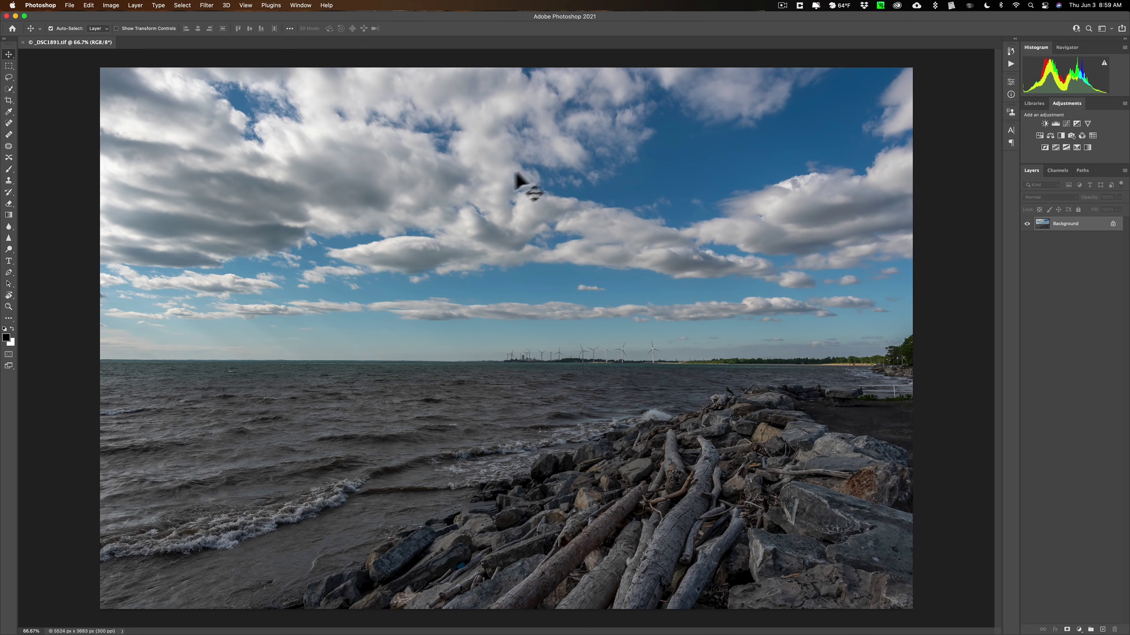
Launch Nik Selective Tool 2 from File > Automate and move its panel toward the centre.
{"action": "left_click", "coordinate": [23, 6]}
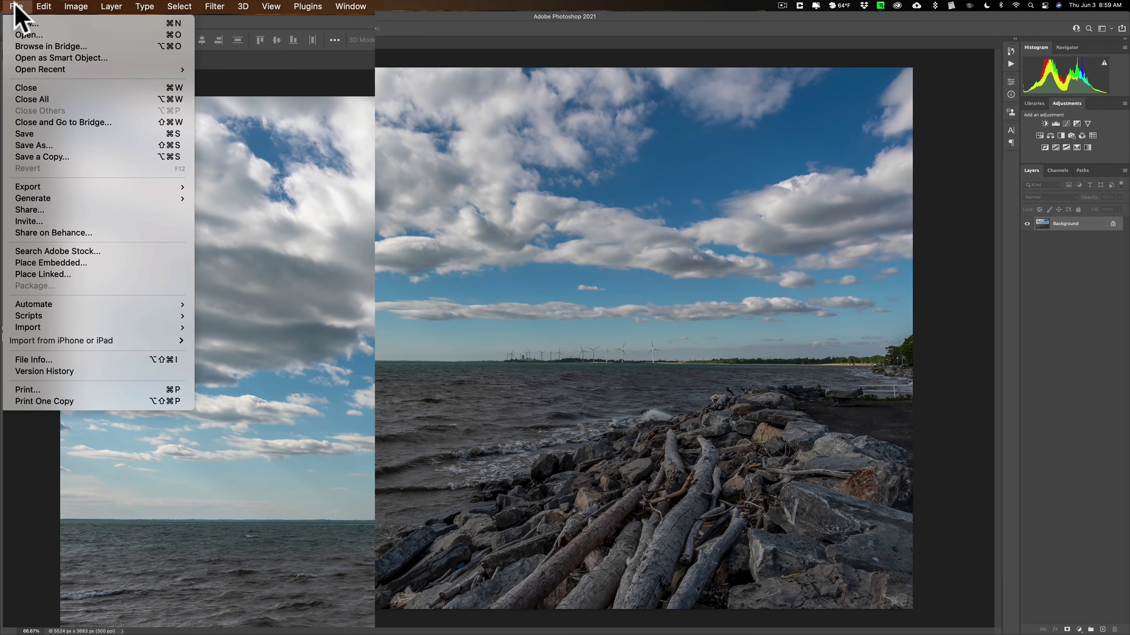
{"action": "mouse_move", "coordinate": [119, 304]}
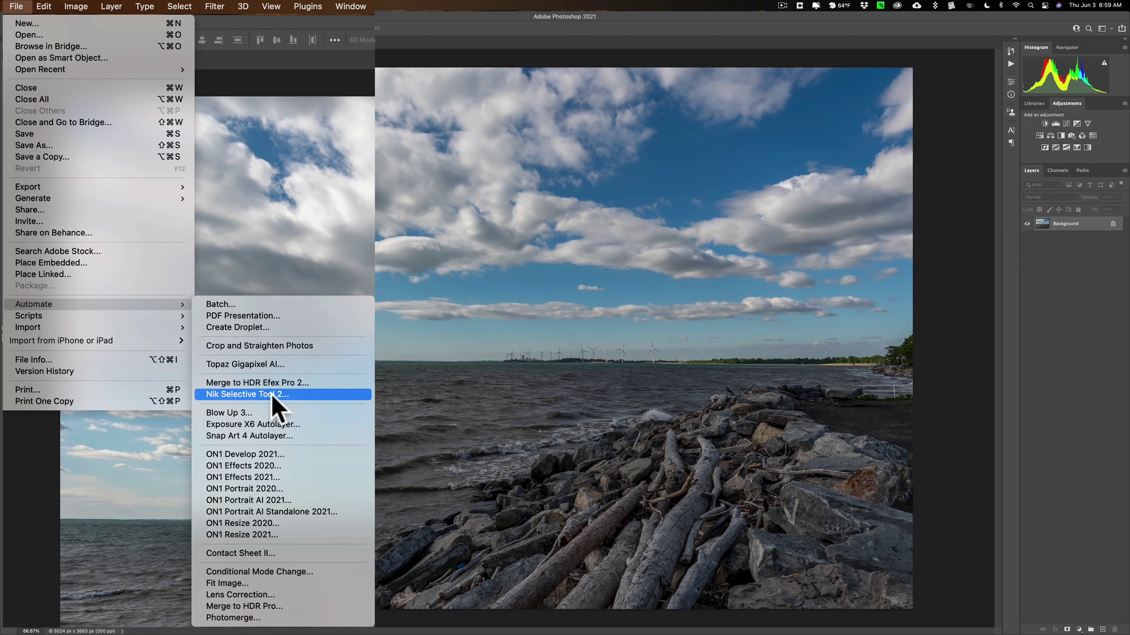
{"action": "left_click", "coordinate": [299, 392]}
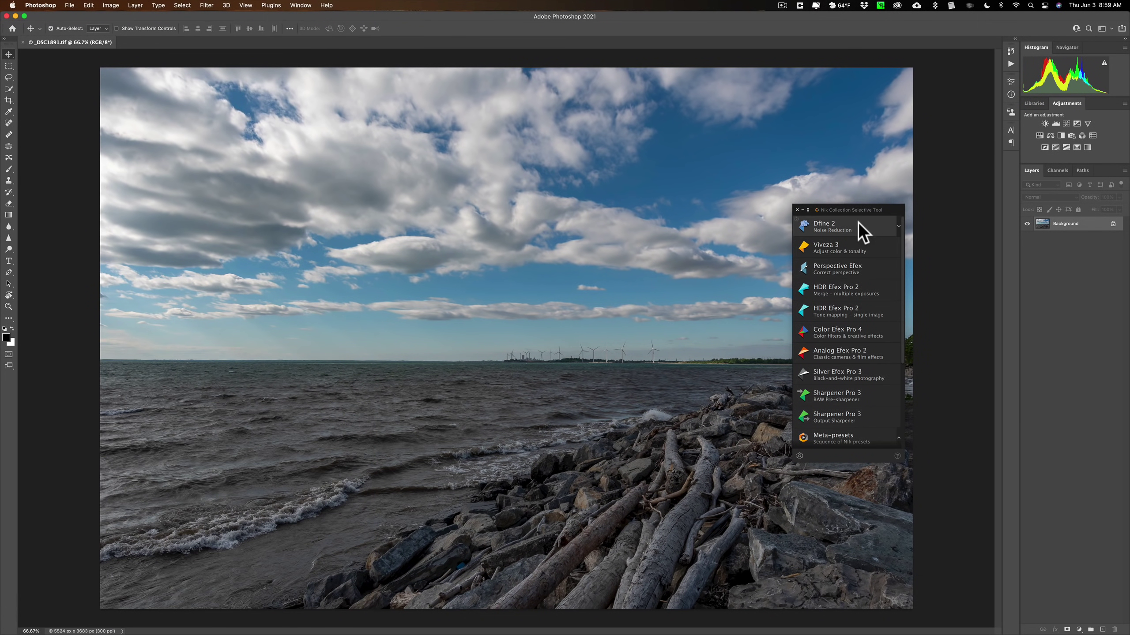
{"action": "left_click_drag", "start_coordinate": [863, 210], "coordinate": [704, 124]}
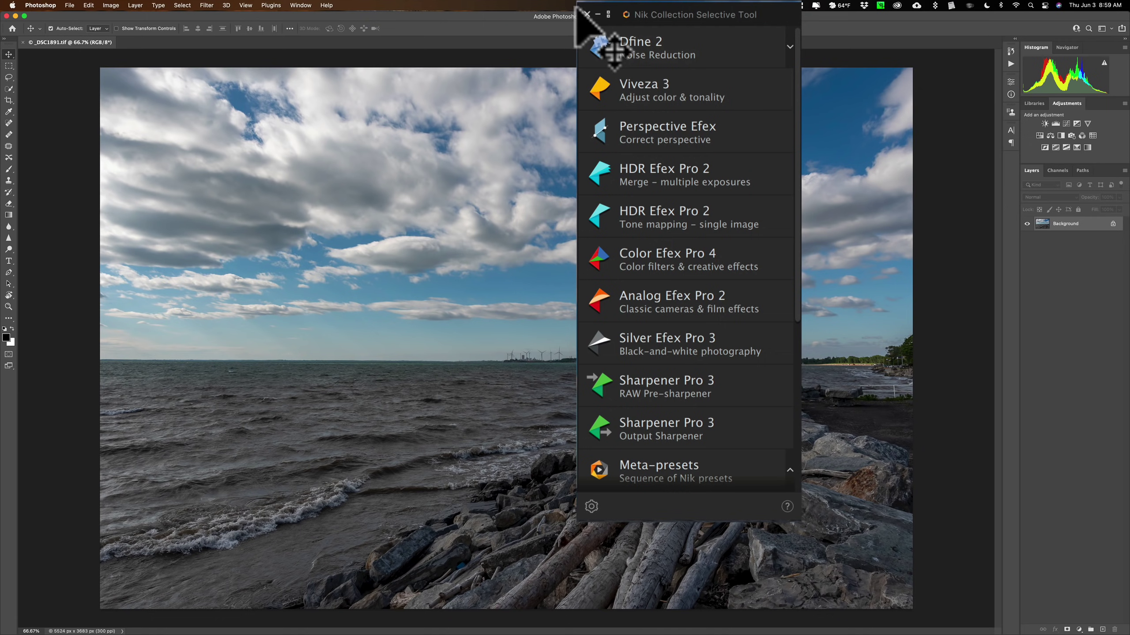
Expand the Meta-presets list and display the Adoxical preset's description.
{"action": "scroll", "coordinate": [693, 156], "scroll_direction": "down", "scroll_amount": 1}
{"action": "scroll", "coordinate": [693, 156], "scroll_direction": "up", "scroll_amount": 1}
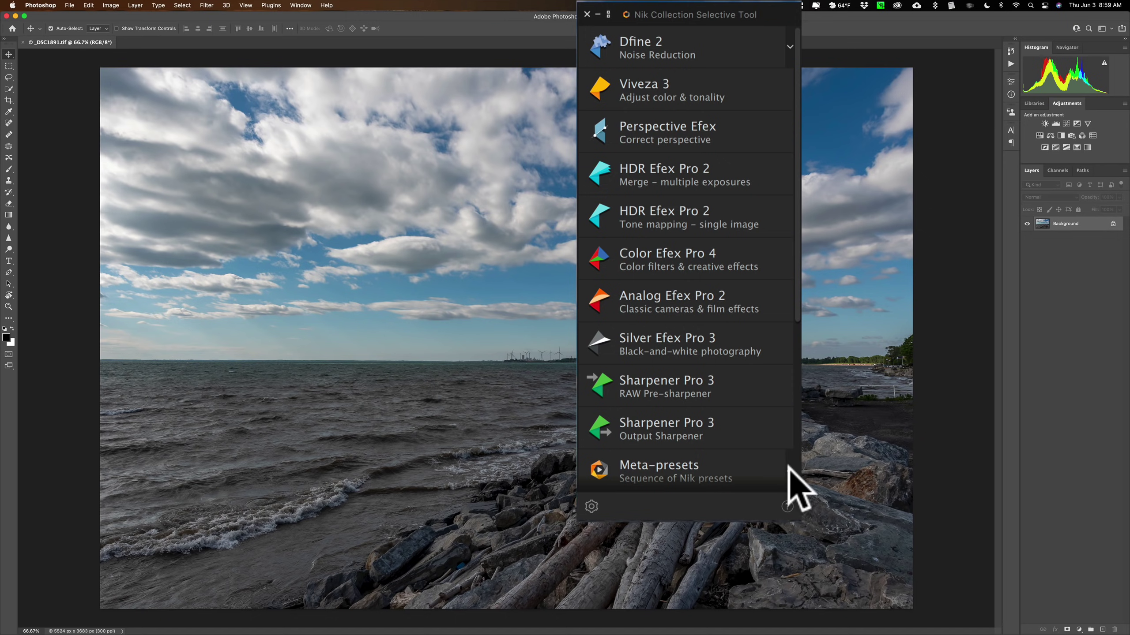
{"action": "left_click", "coordinate": [738, 454]}
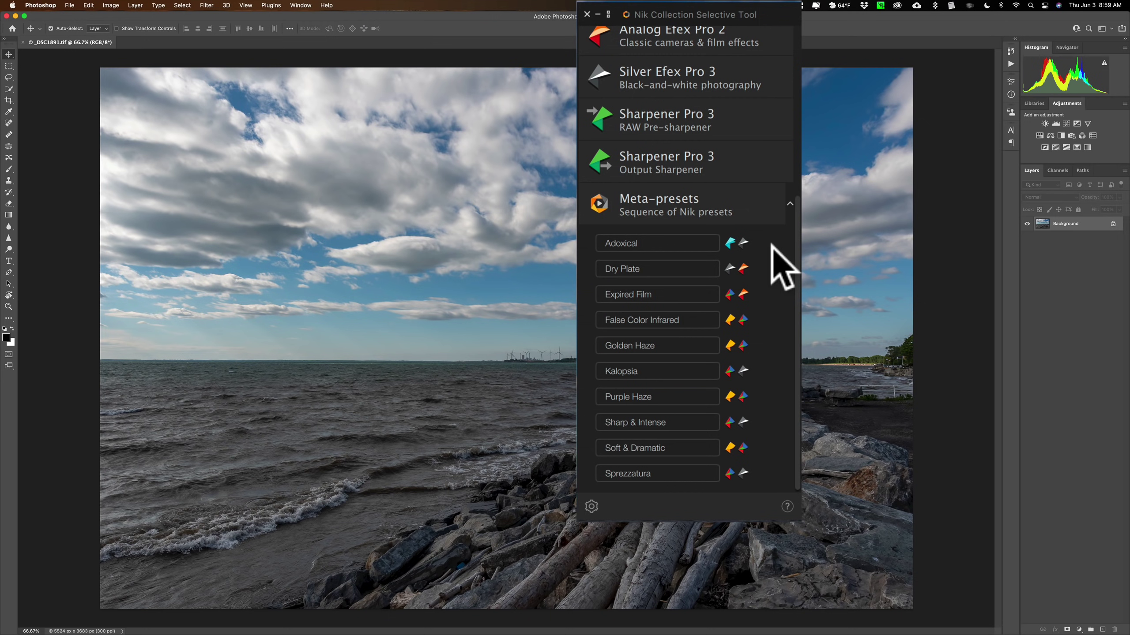
{"action": "mouse_move", "coordinate": [668, 252]}
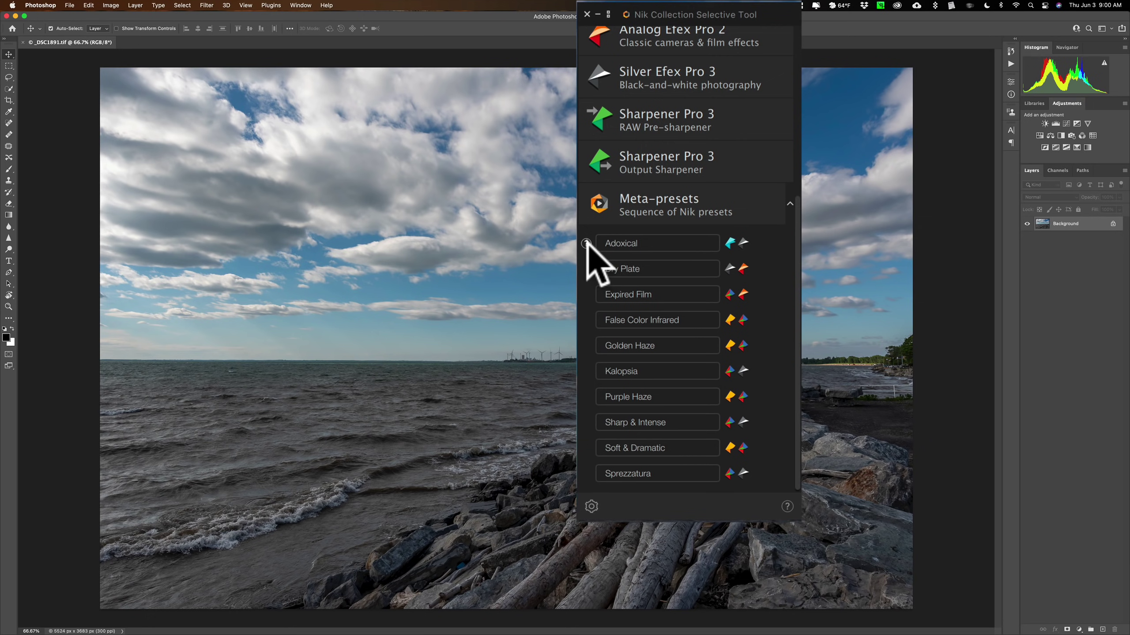
{"action": "left_click", "coordinate": [585, 242]}
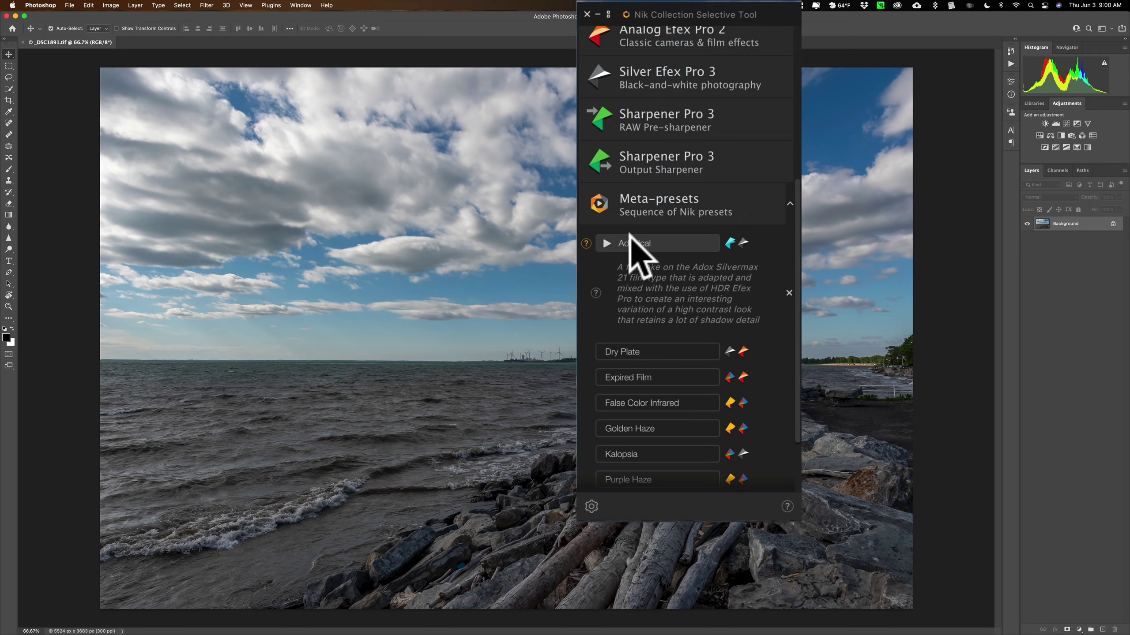
Run the Adoxical meta-preset on the lakeshore photo, then bring up History to revert it.
{"action": "left_click", "coordinate": [645, 233]}
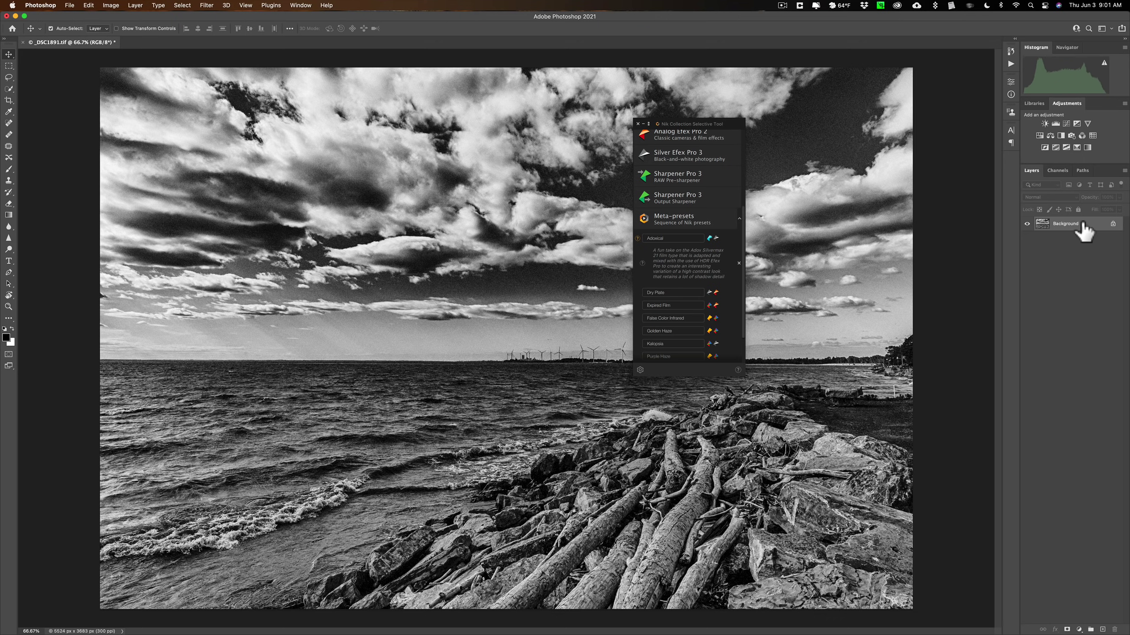
{"action": "left_click", "coordinate": [1010, 50]}
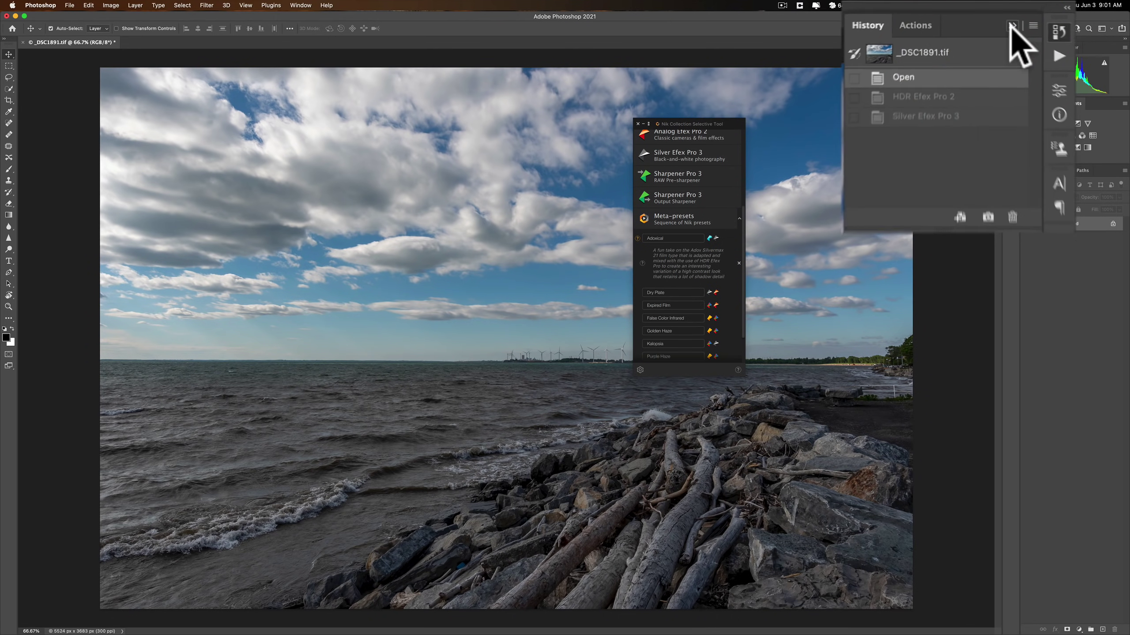
Run the Expired Film meta-preset on the lakeshore photo for a faded, purple-tinted look.
{"action": "left_click", "coordinate": [988, 55]}
{"action": "scroll", "coordinate": [689, 263], "scroll_direction": "down", "scroll_amount": 3}
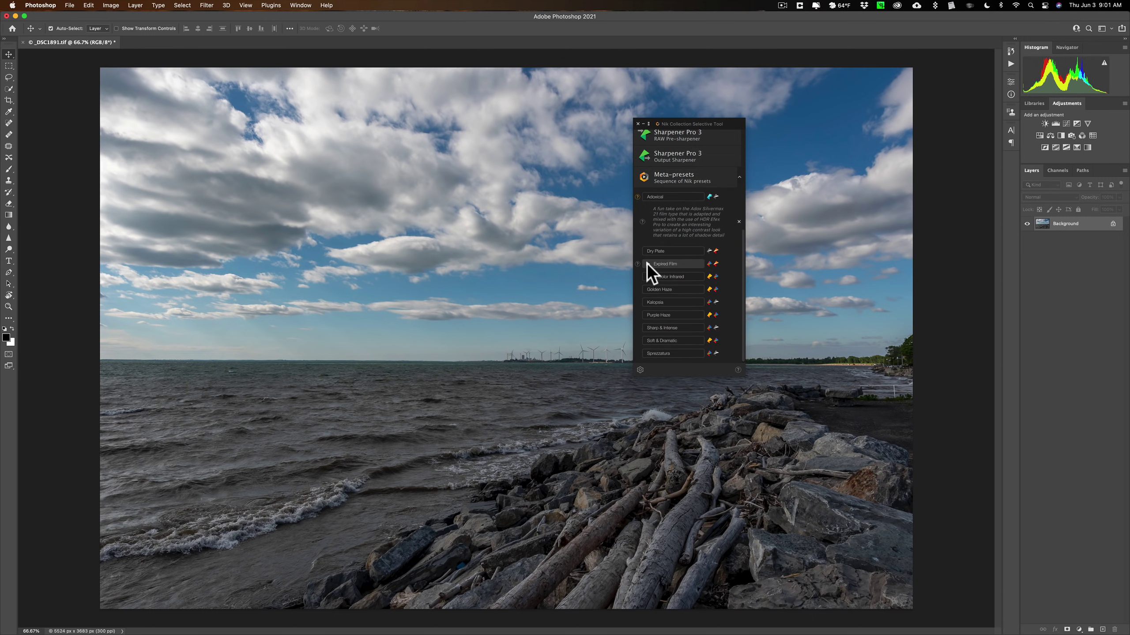
{"action": "left_click", "coordinate": [646, 263]}
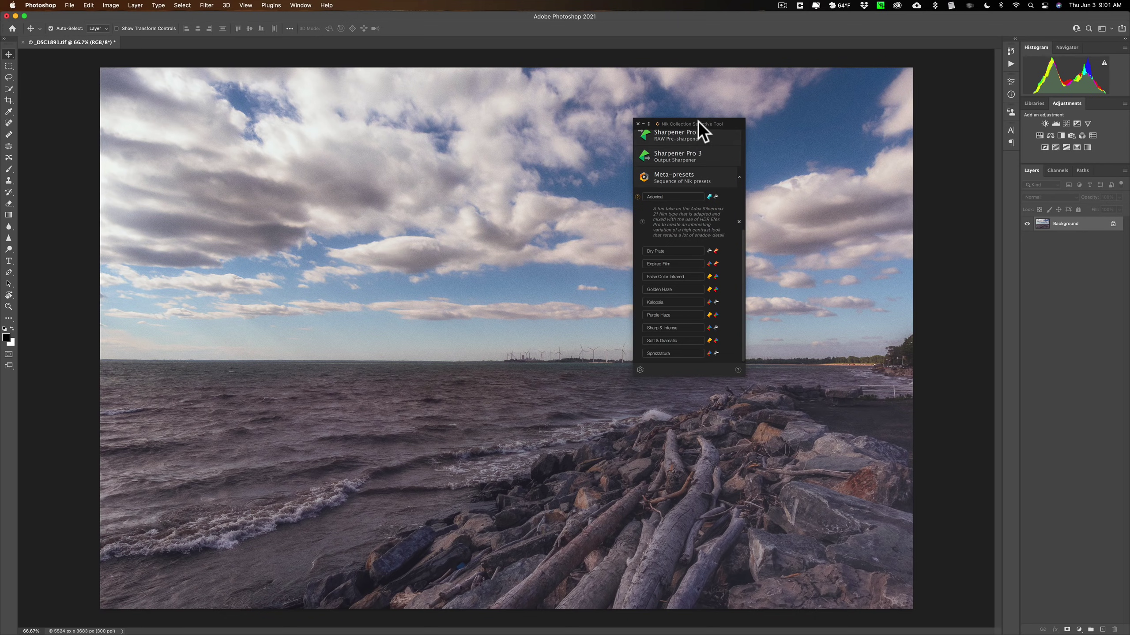
Revert the photo to its Open history state, duplicate it onto Layer 1, and run Soft & Dramatic.
{"action": "left_click", "coordinate": [1011, 48]}
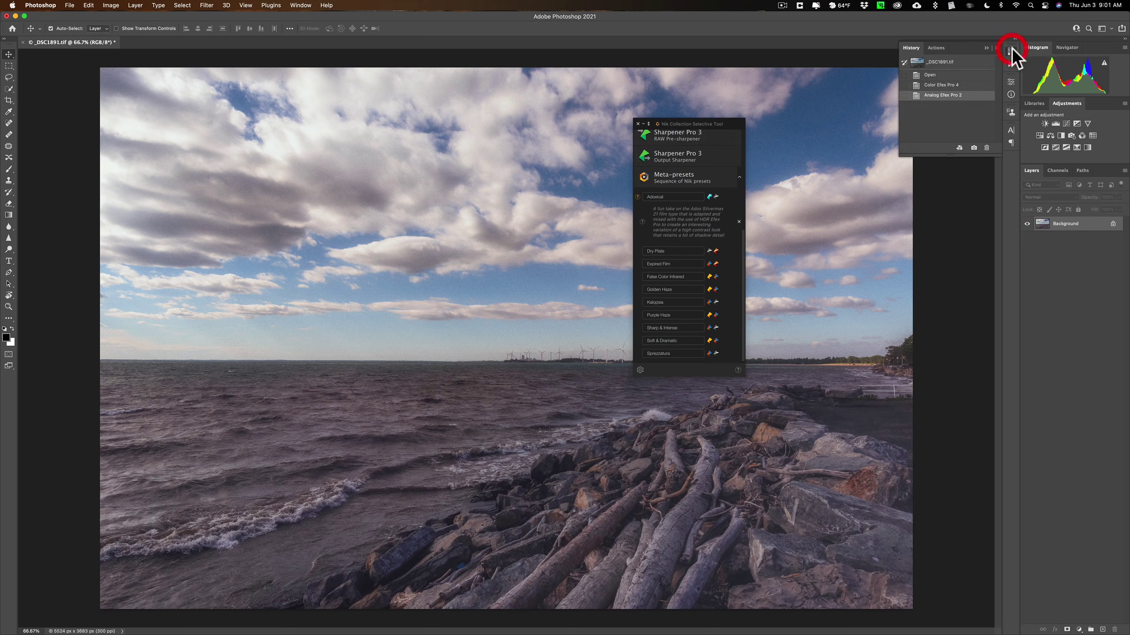
{"action": "left_click", "coordinate": [934, 74]}
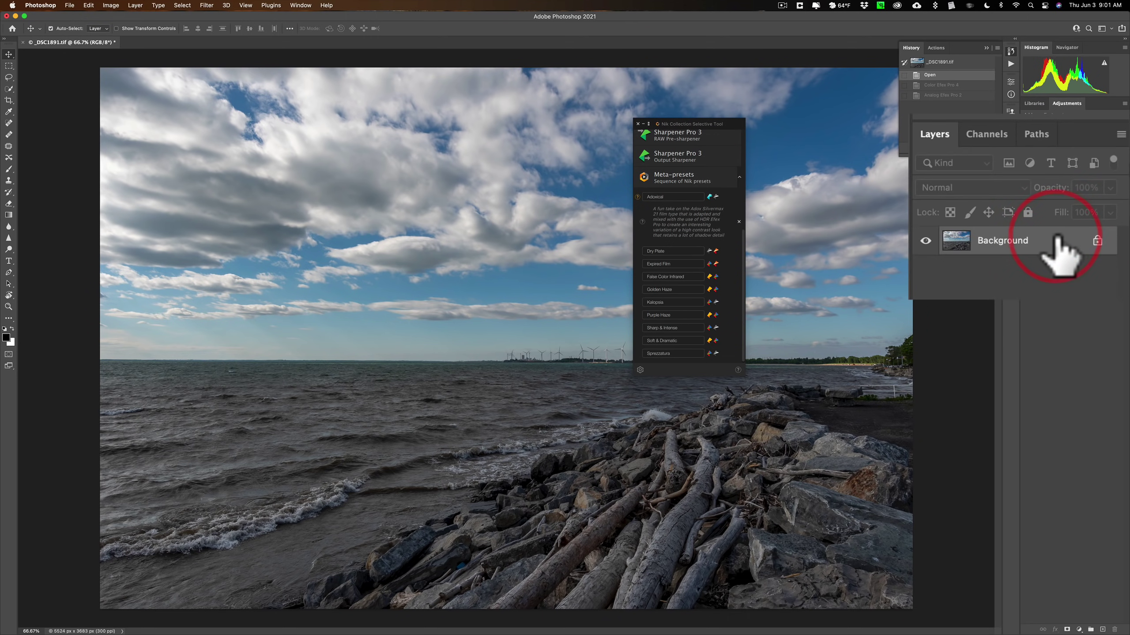
{"action": "key", "text": "super+j"}
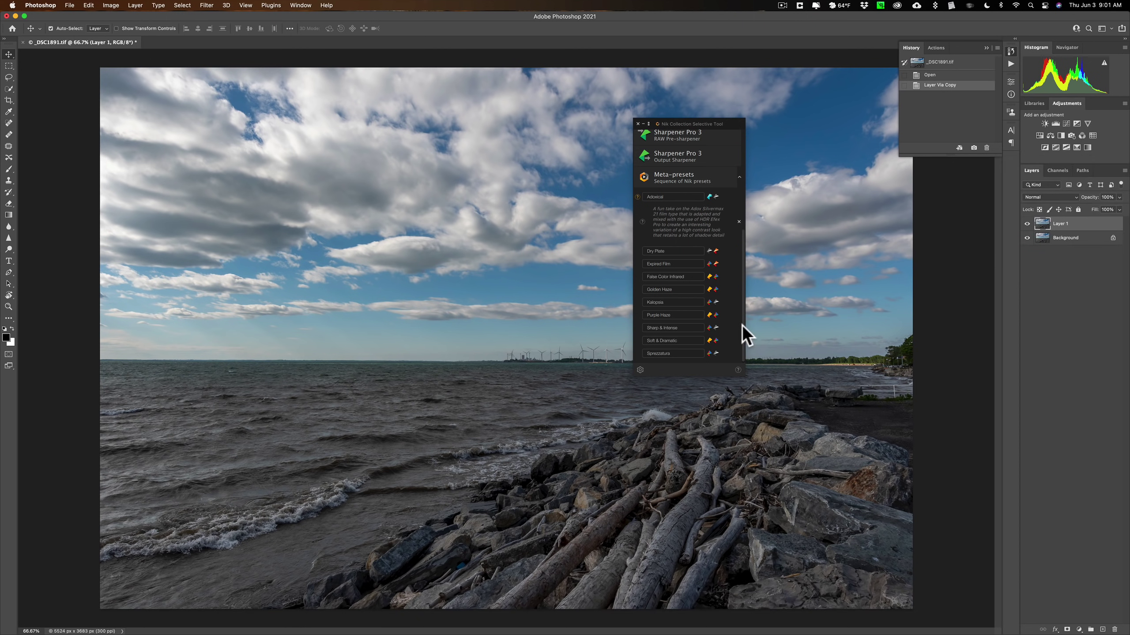
{"action": "left_click", "coordinate": [683, 337]}
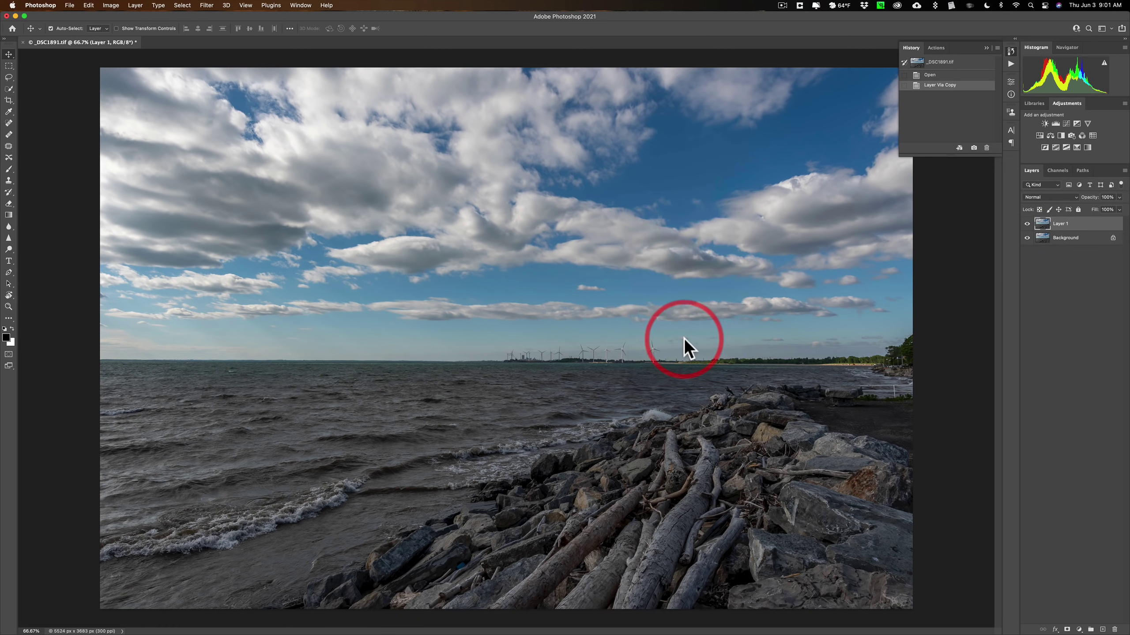
After Soft & Dramatic finishes processing, collapse the History panel and close the Nik Selective Tool.
{"action": "left_click", "coordinate": [984, 45]}
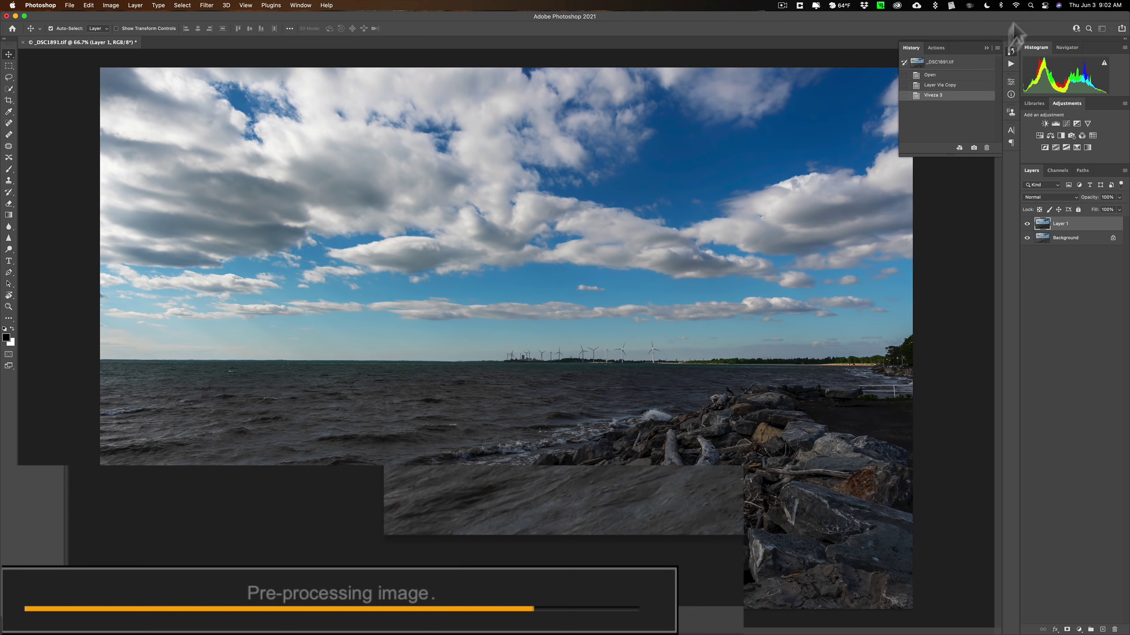
{"action": "left_click", "coordinate": [985, 47]}
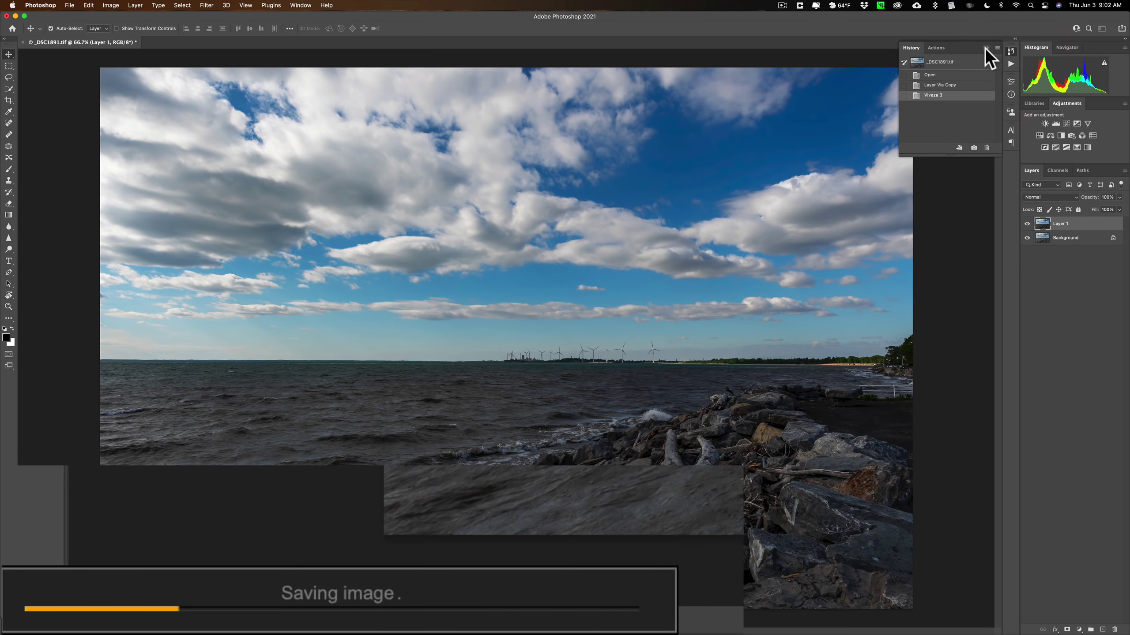
{"action": "left_click", "coordinate": [986, 49]}
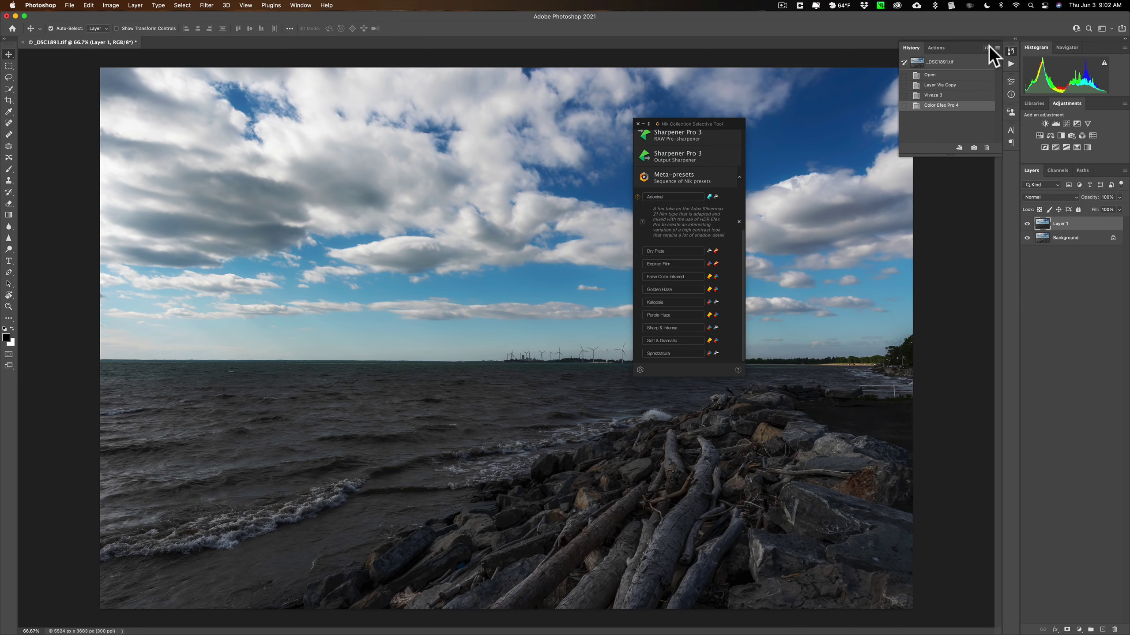
{"action": "left_click", "coordinate": [987, 46]}
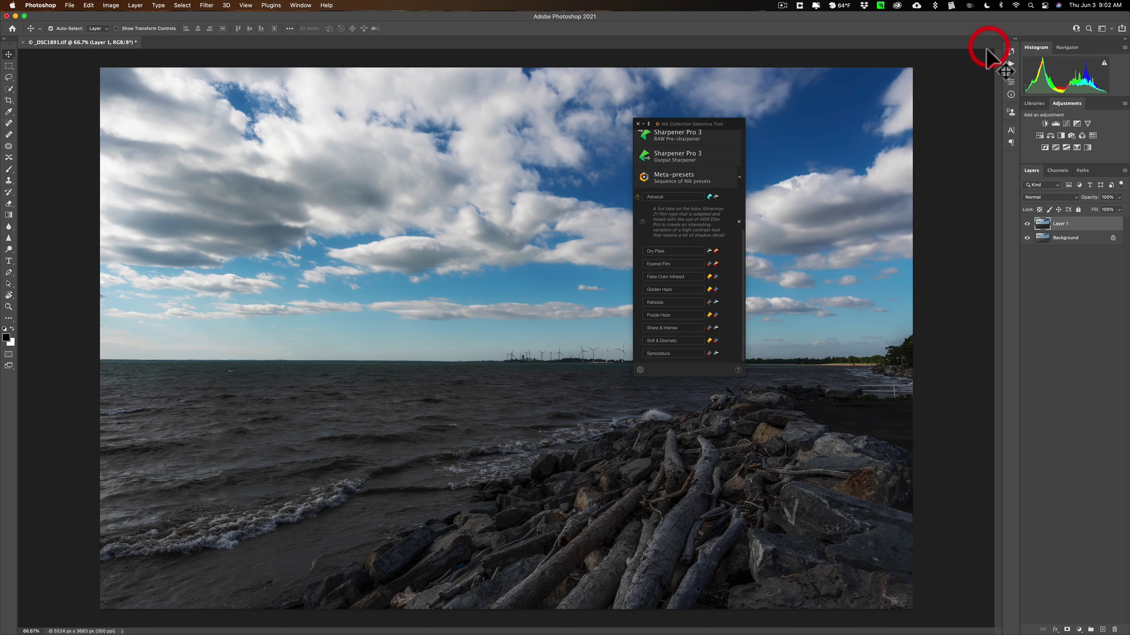
{"action": "left_click", "coordinate": [636, 124]}
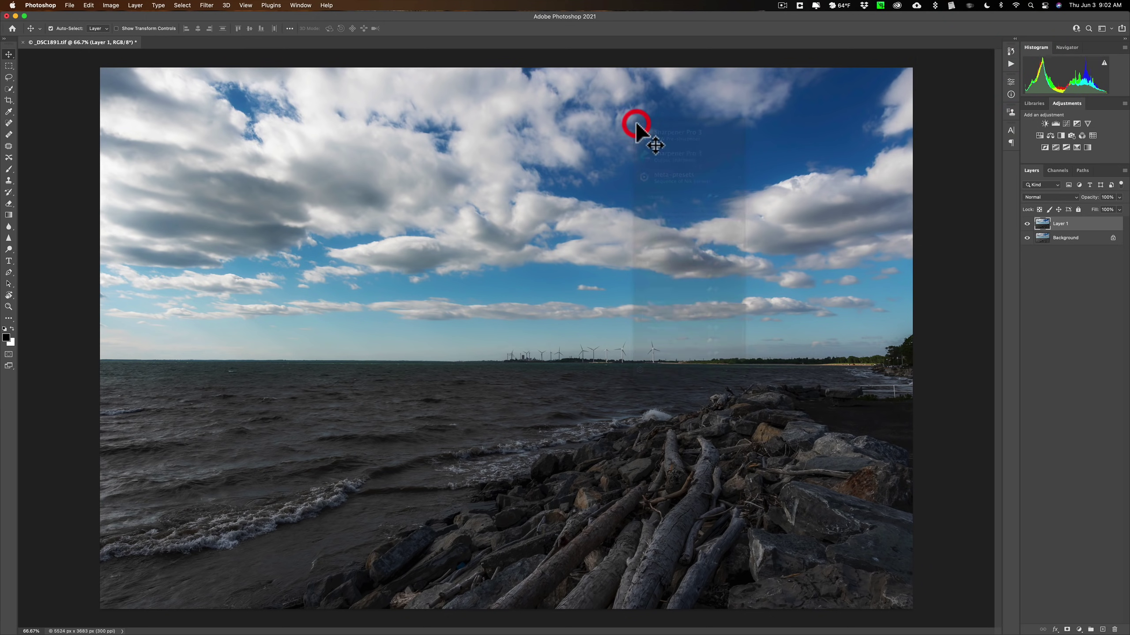
Compare Layer 1 against the original by toggling its visibility, then drag it to the trash.
{"action": "left_click", "coordinate": [1026, 223]}
{"action": "left_click", "coordinate": [1027, 223]}
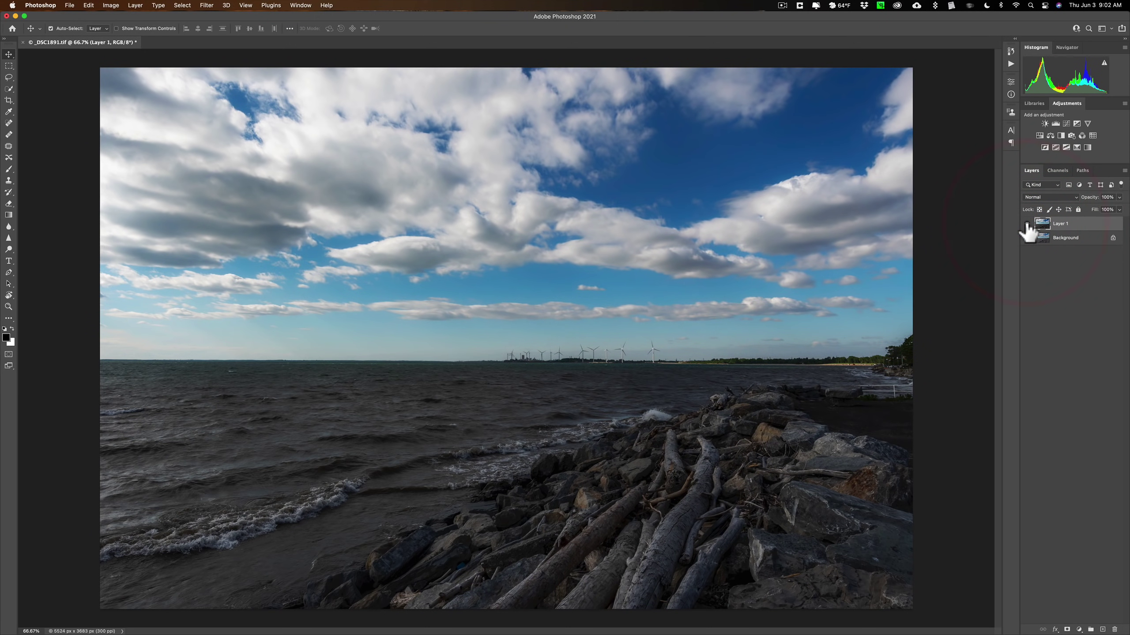
{"action": "left_click_drag", "start_coordinate": [1082, 231], "coordinate": [1116, 627]}
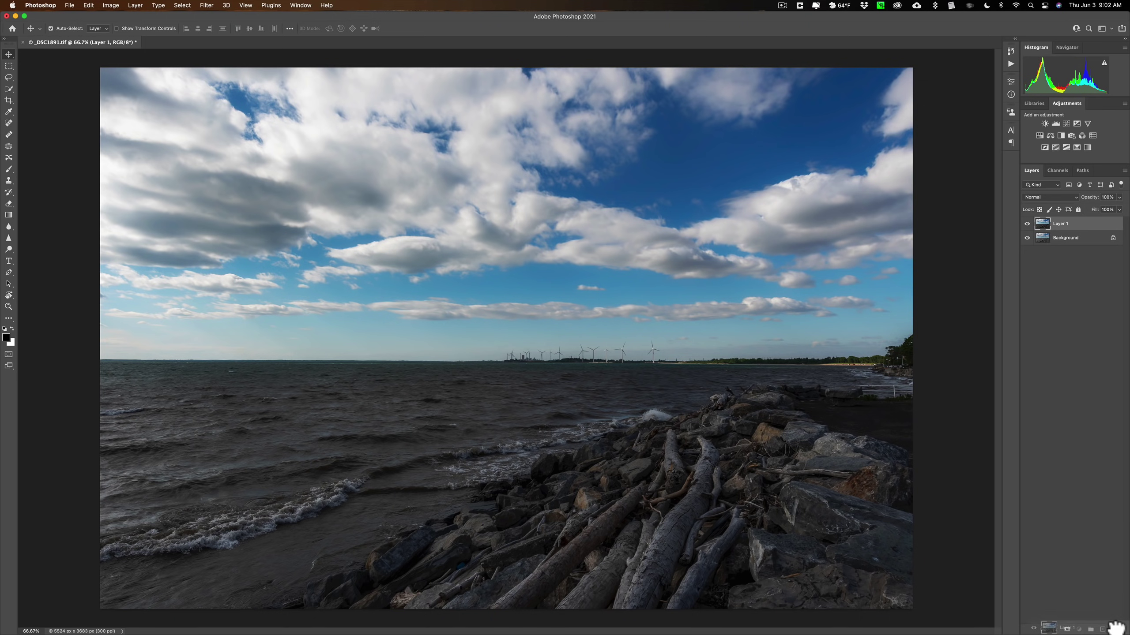
{"action": "left_click_drag", "start_coordinate": [1116, 627], "coordinate": [1115, 629]}
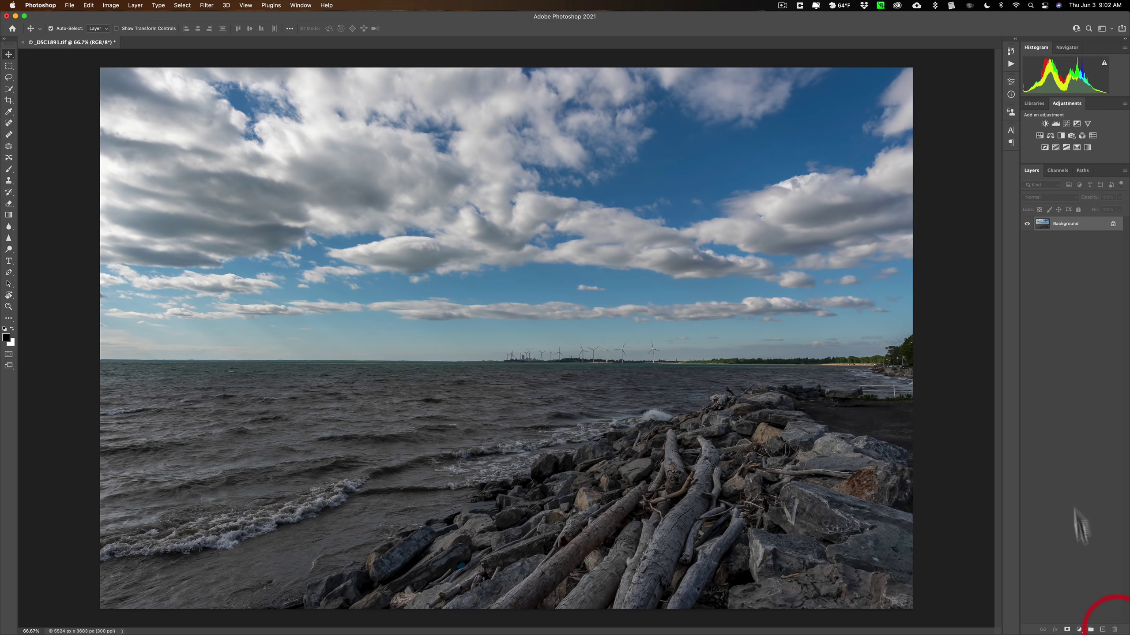